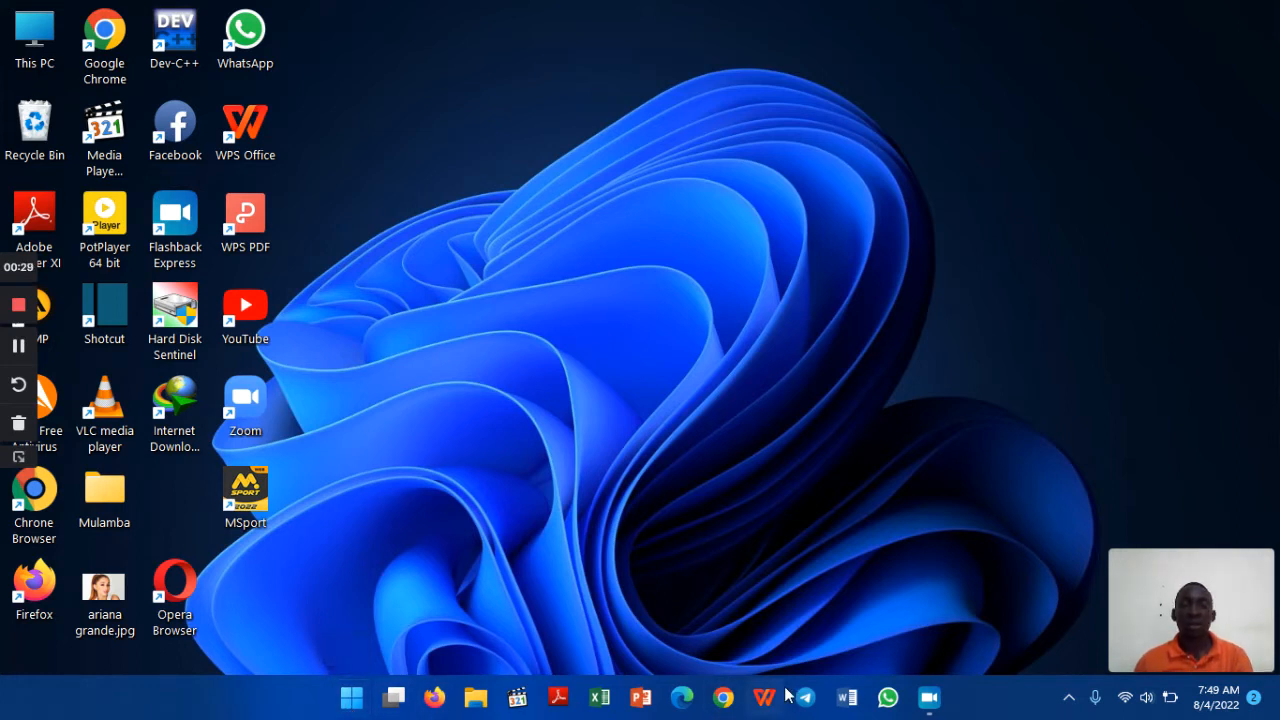
# Step: Start Microsoft Word and create a new blank document
pyautogui.click(847, 698)
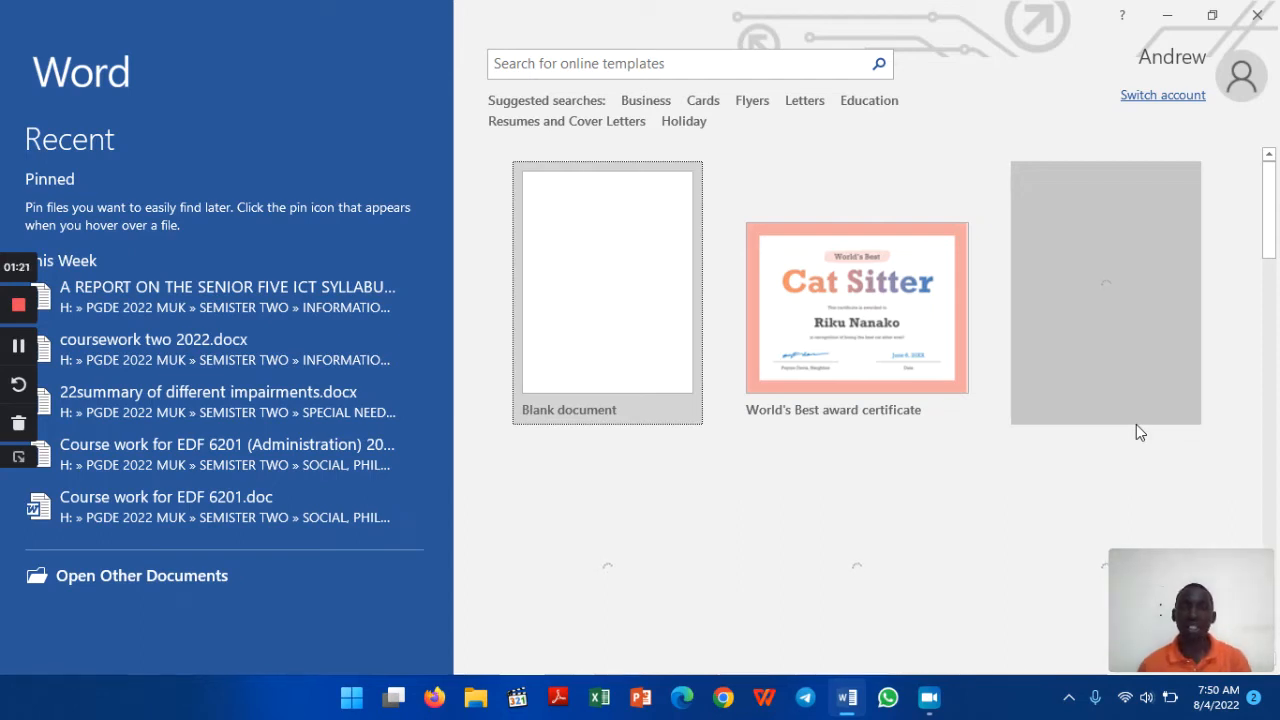
pyautogui.click(624, 287)
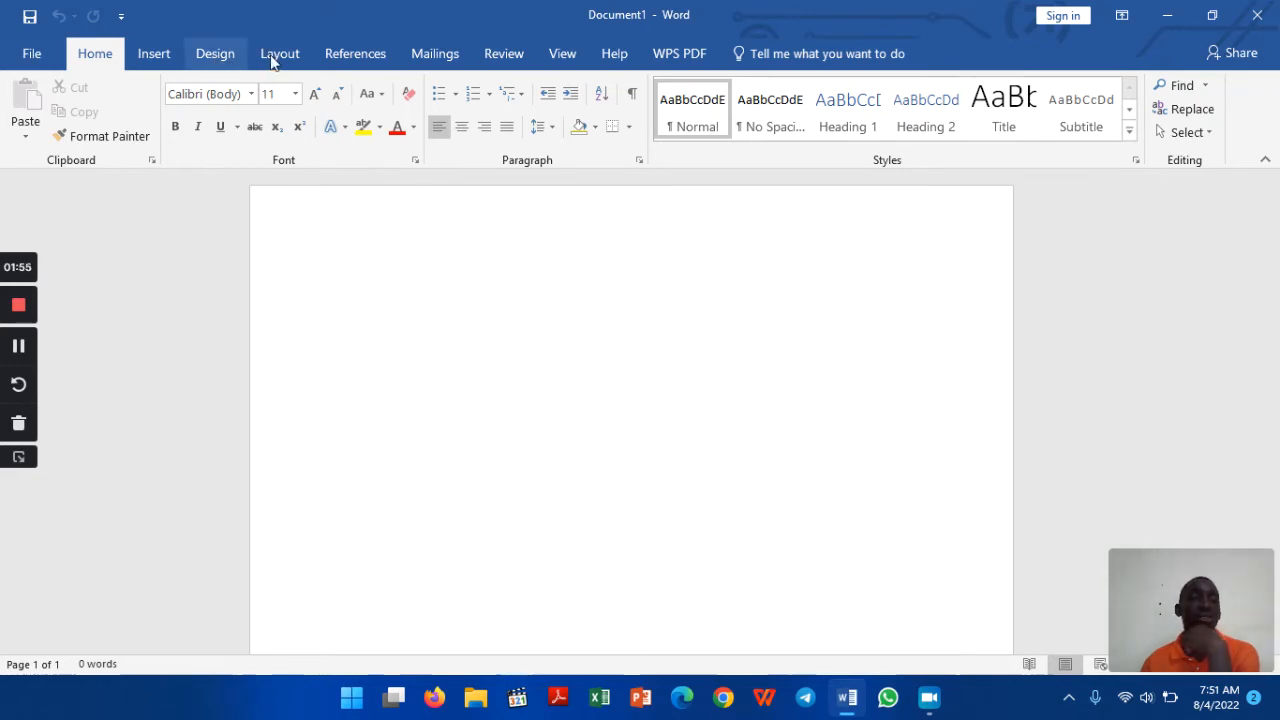
pyautogui.click(215, 53)
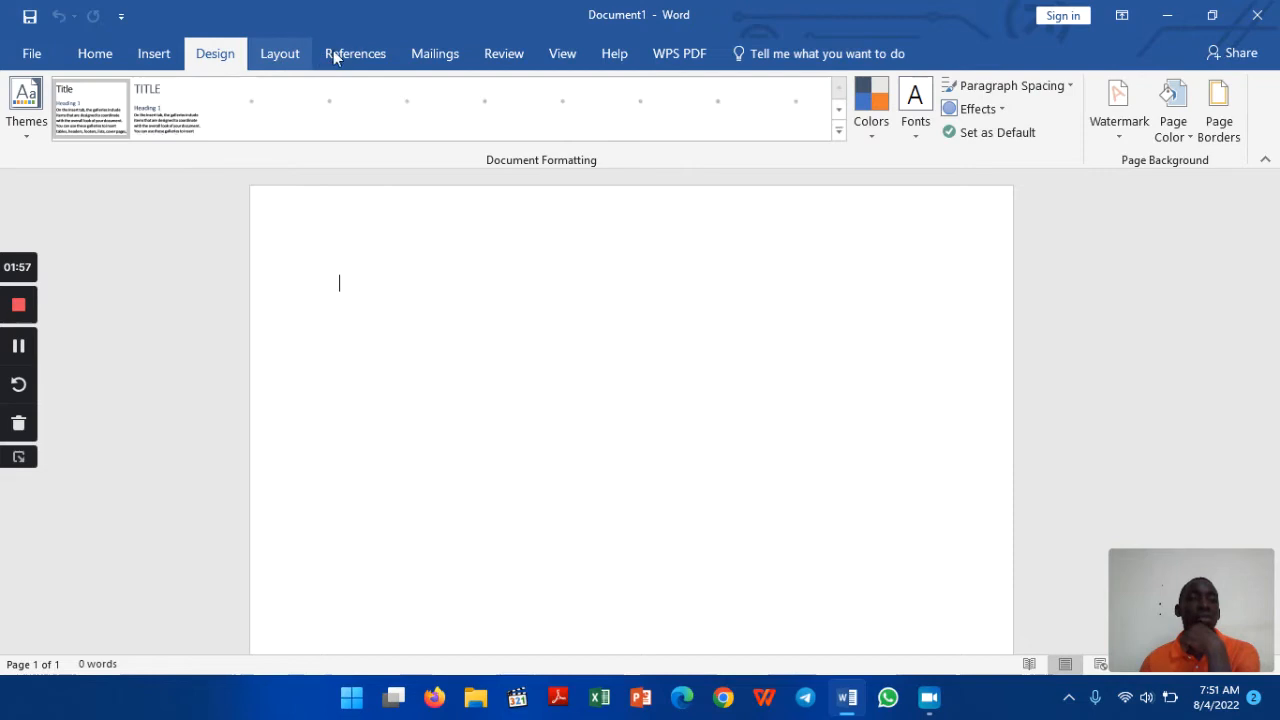
pyautogui.click(280, 53)
pyautogui.click(342, 54)
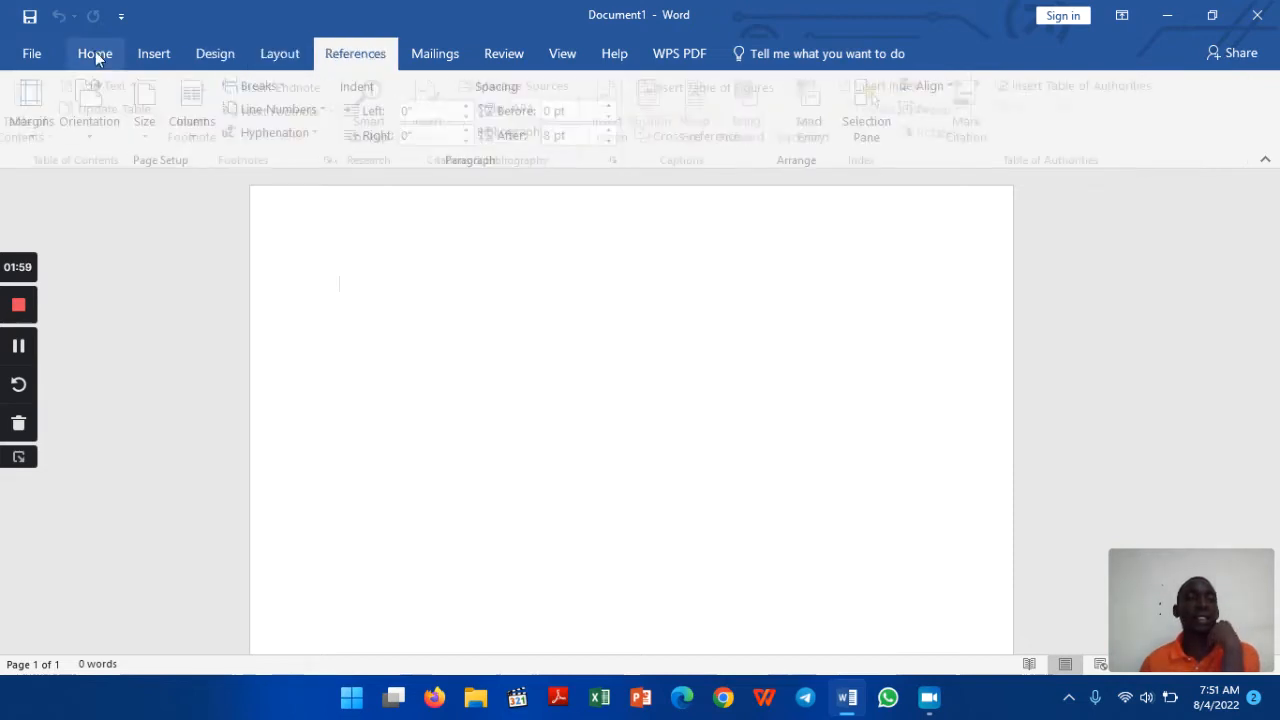
pyautogui.click(95, 54)
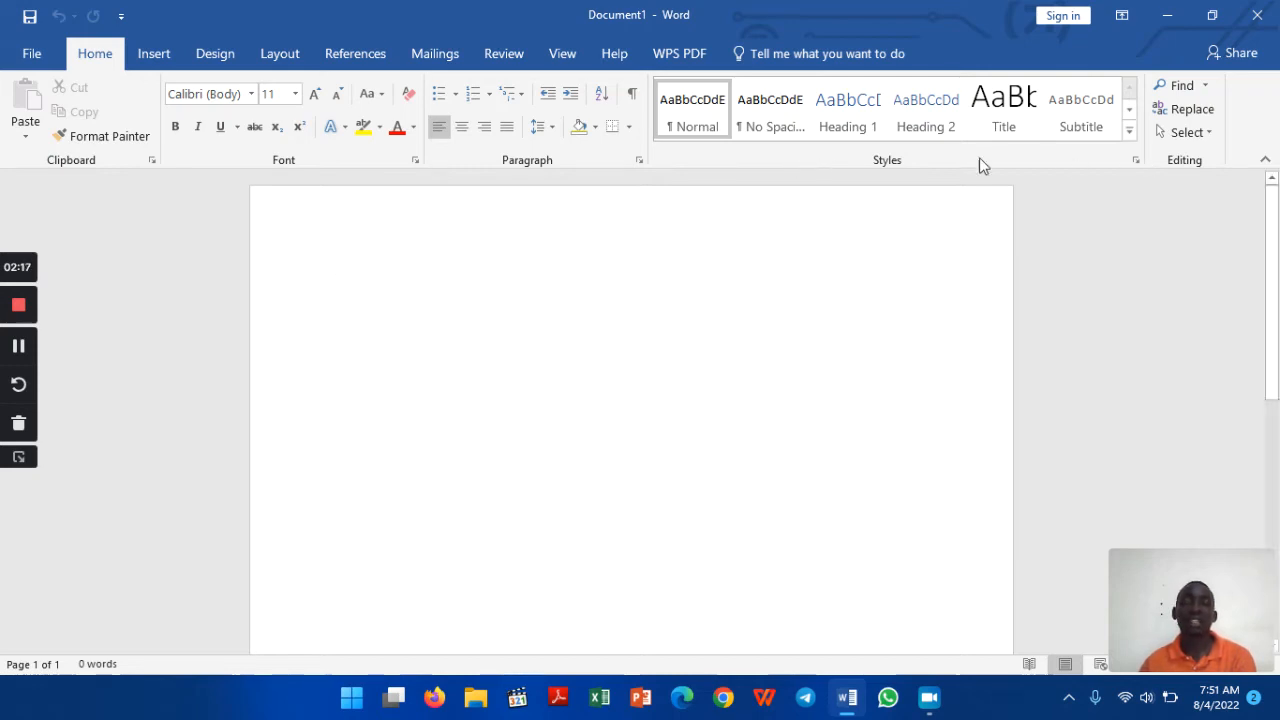
pyautogui.click(505, 55)
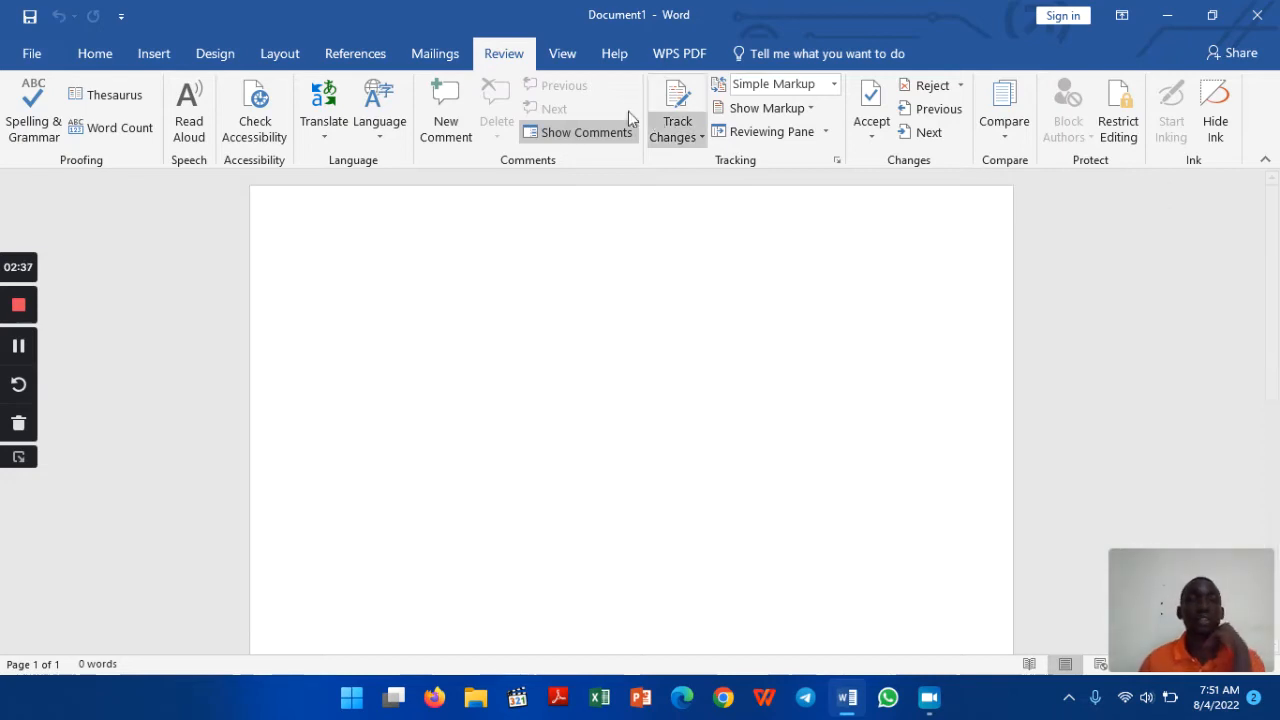
pyautogui.click(88, 57)
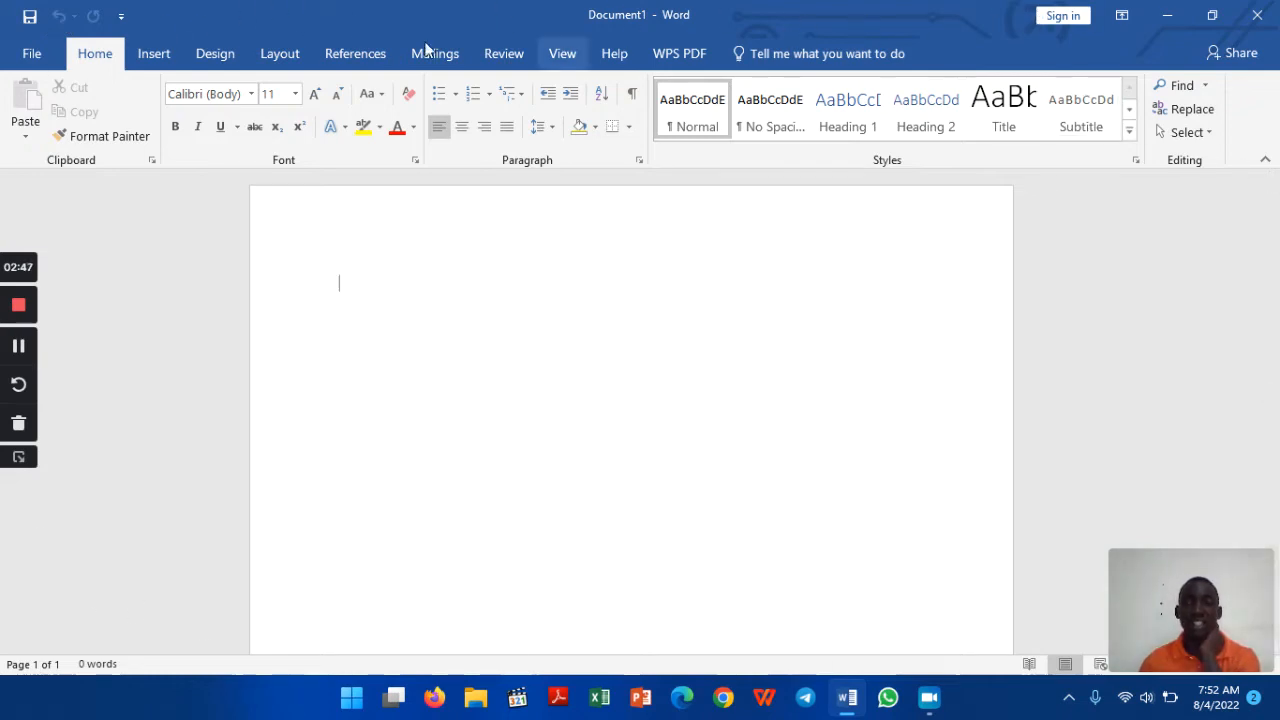
# Step: Add the Open command to the Quick Access Toolbar
pyautogui.click(121, 17)
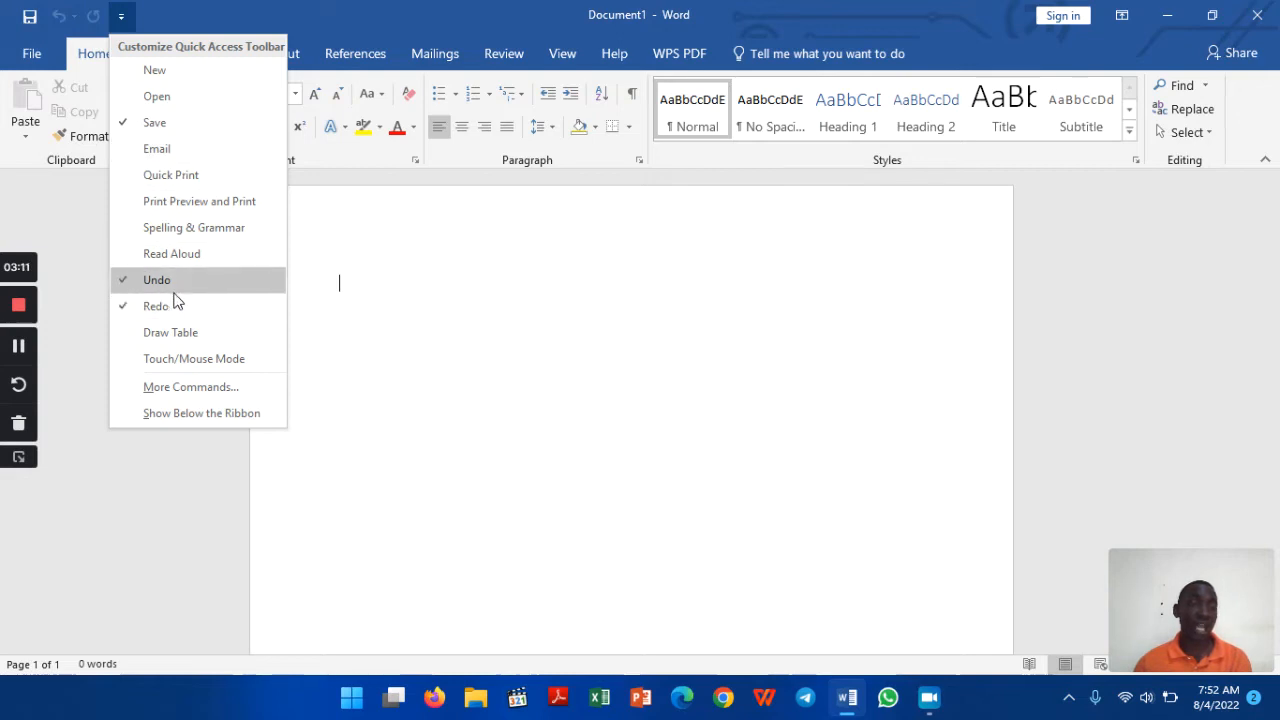
pyautogui.click(157, 97)
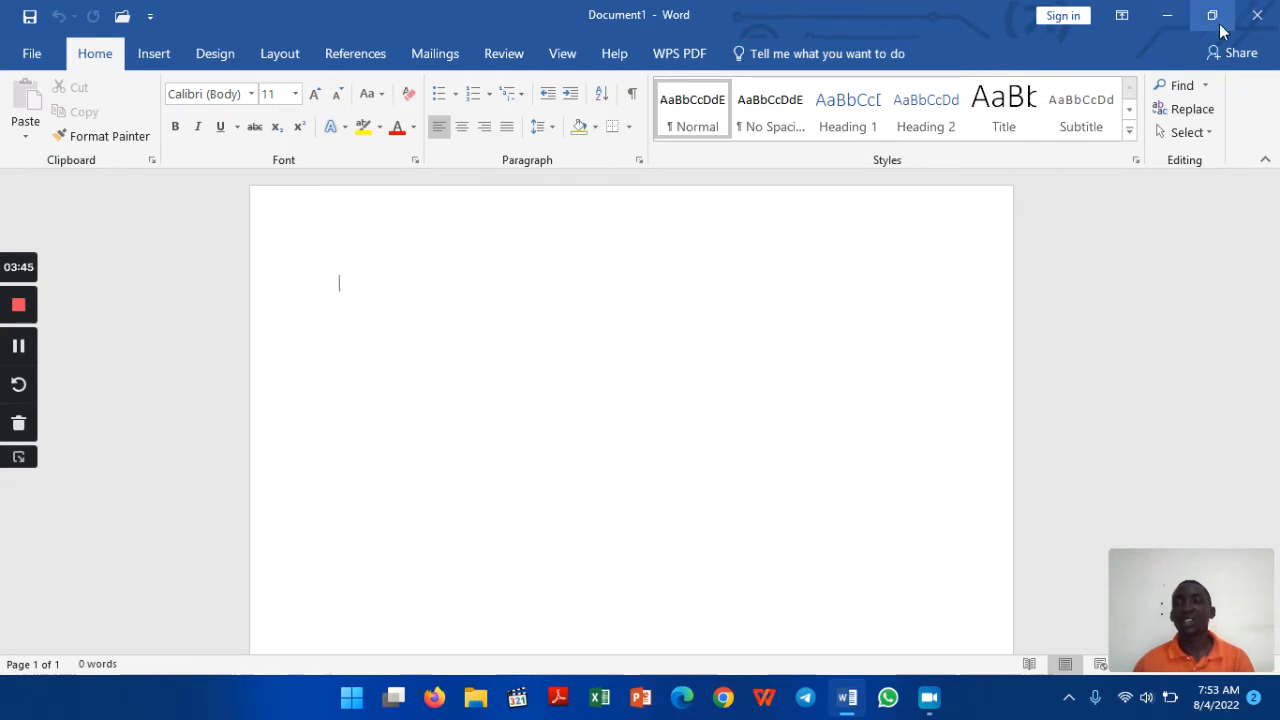
# Step: Look through the templates for new documents and search for the suggested Letters templates
pyautogui.moveTo(1220, 31)
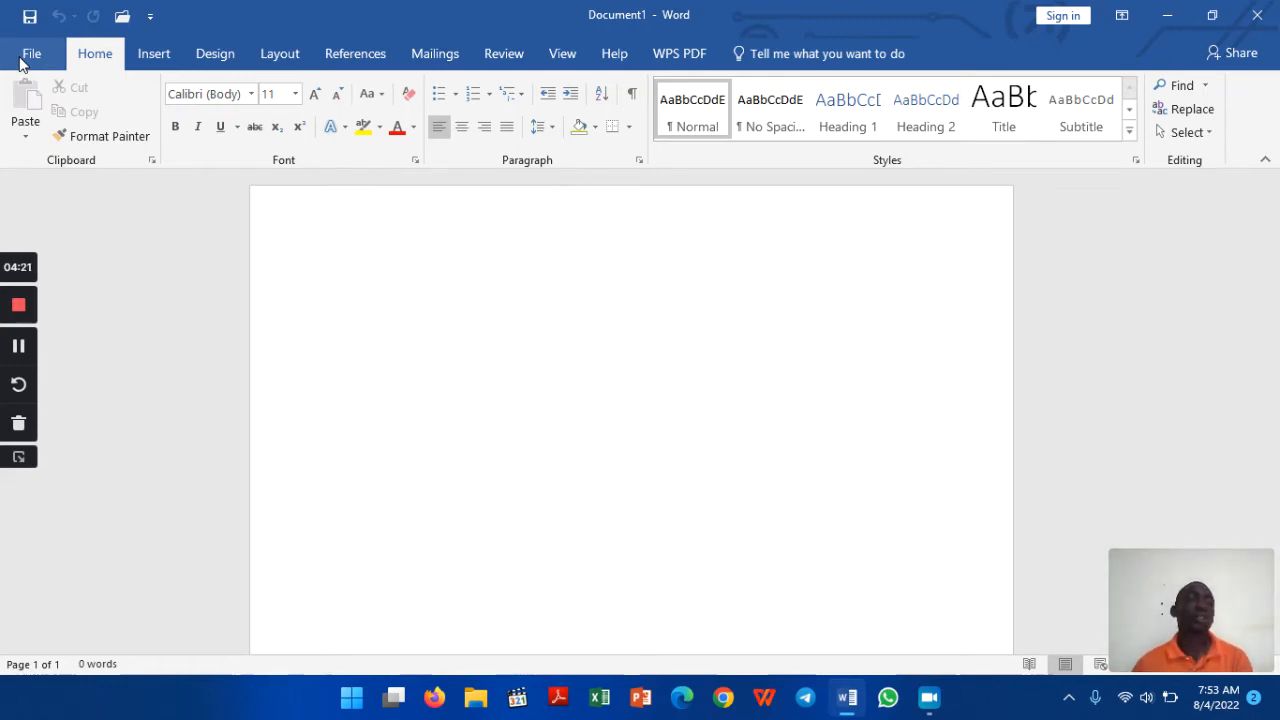
pyautogui.click(24, 60)
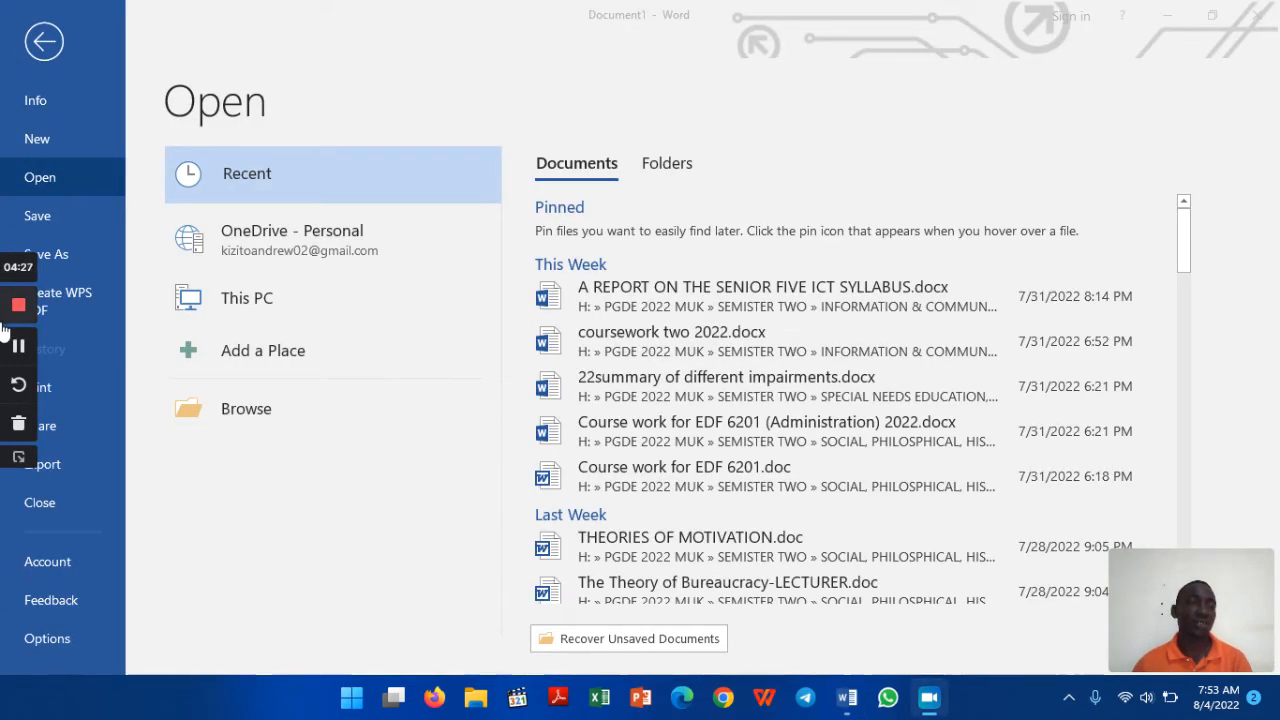
pyautogui.click(37, 99)
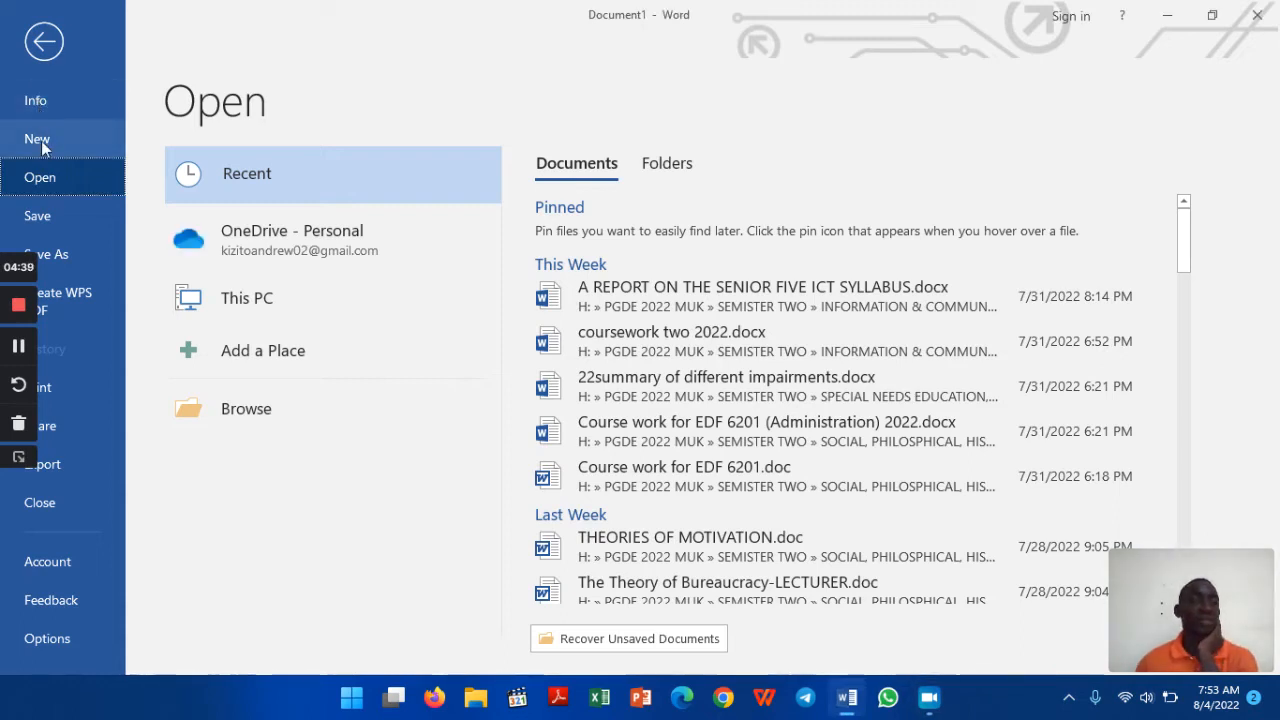
pyautogui.click(40, 146)
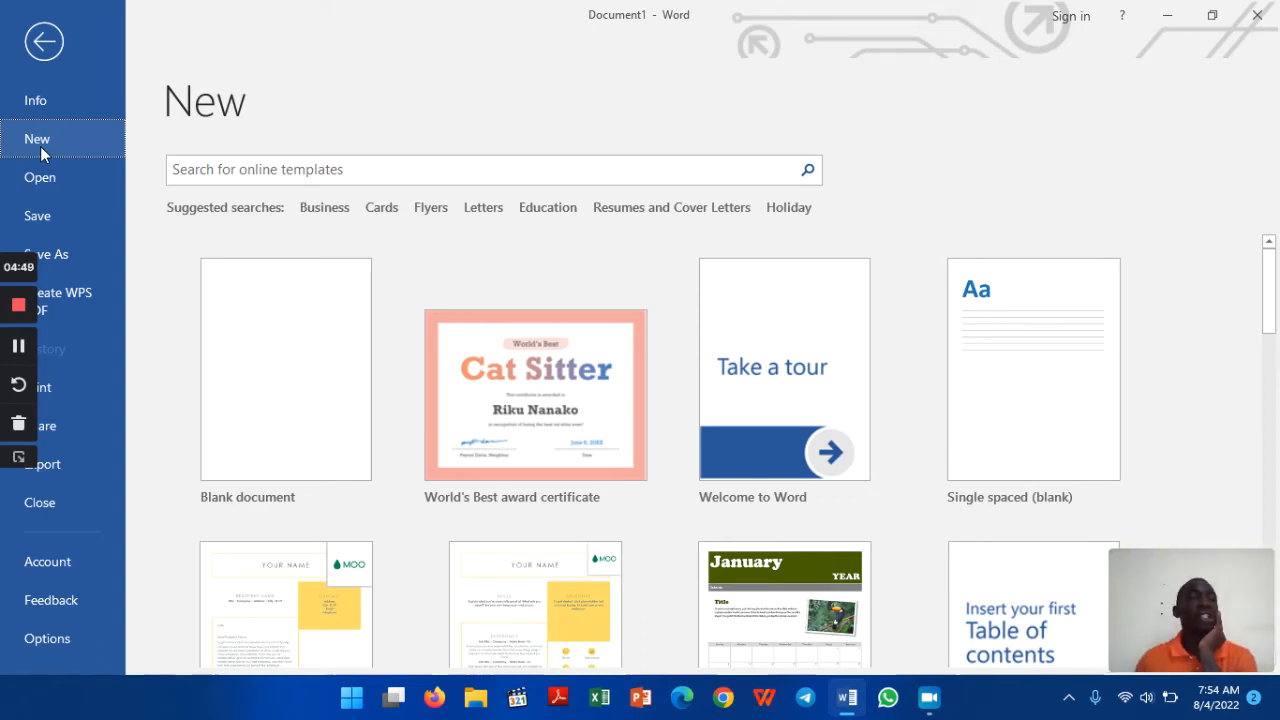
pyautogui.click(485, 208)
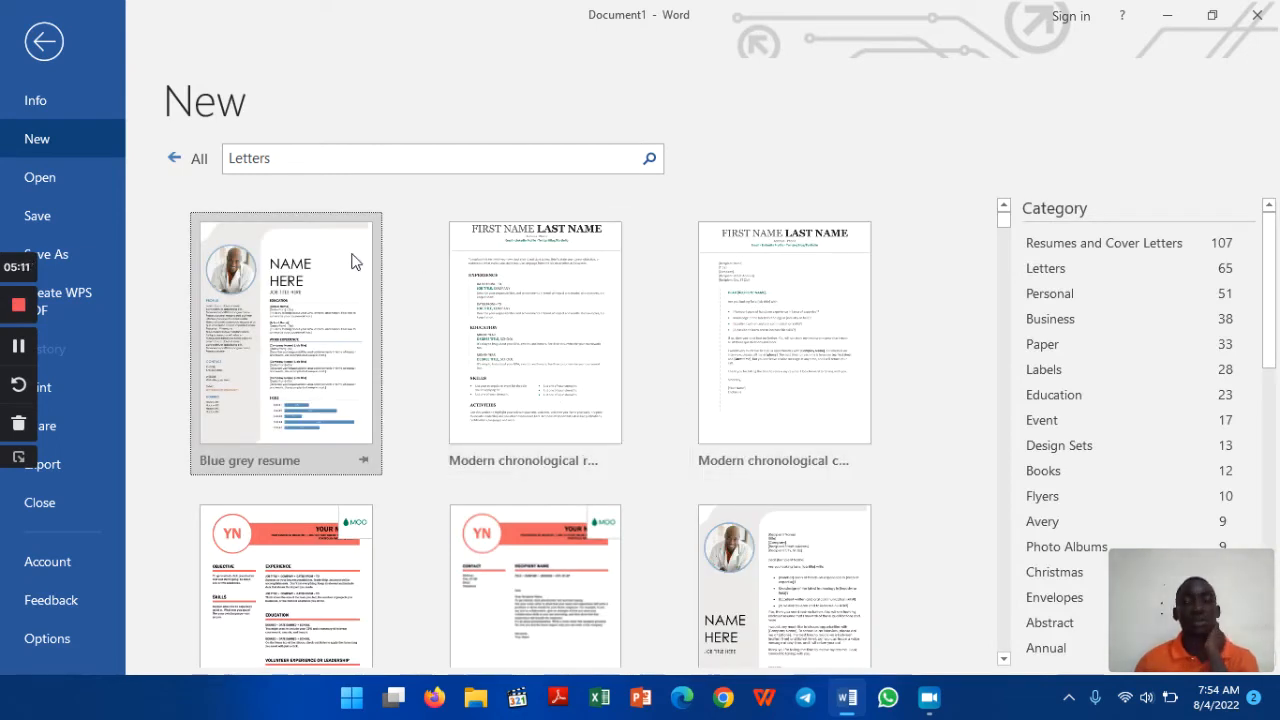
# Step: Check the recent documents, browse the files in the Documents folder, and close the dialog without opening anything
pyautogui.click(51, 179)
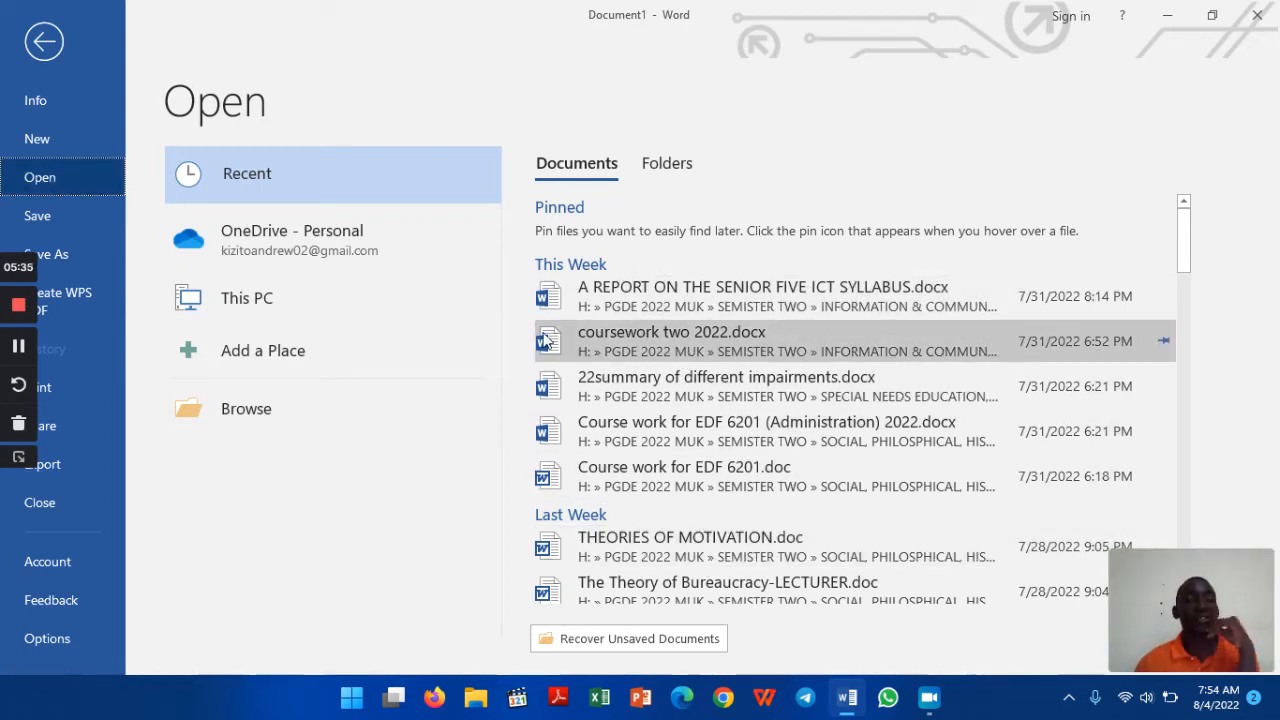
pyautogui.click(265, 416)
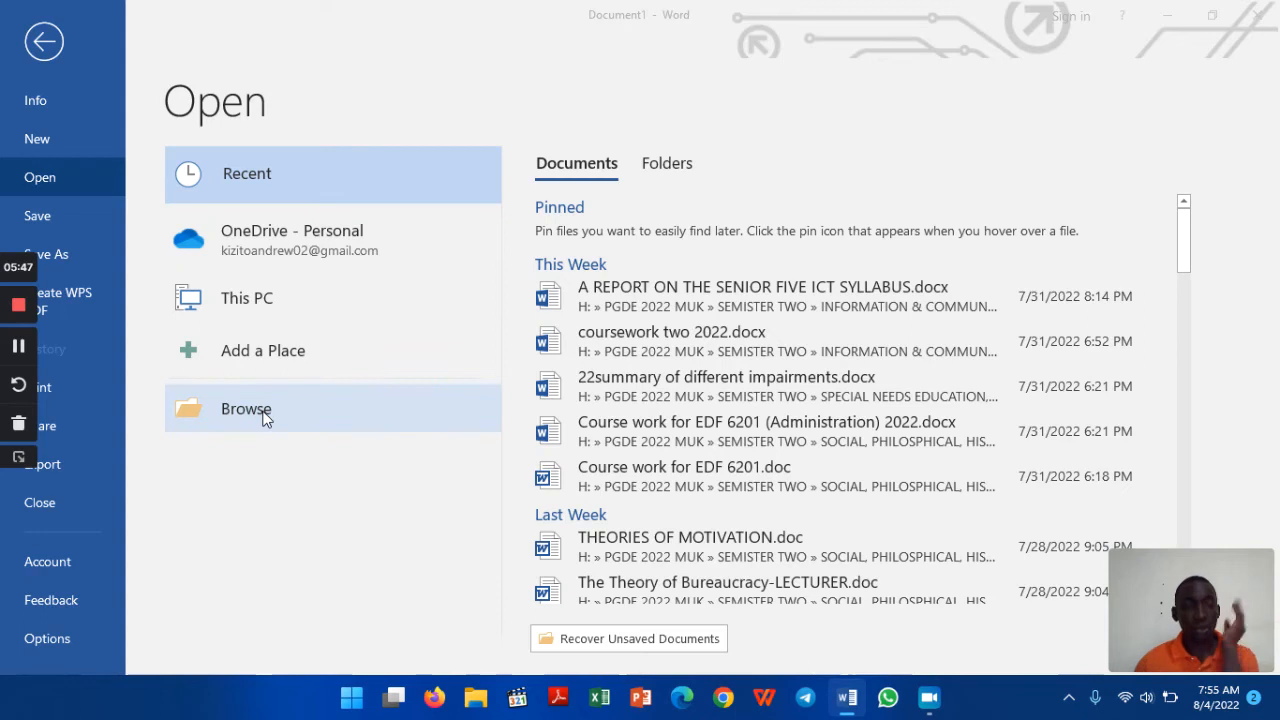
pyautogui.click(261, 409)
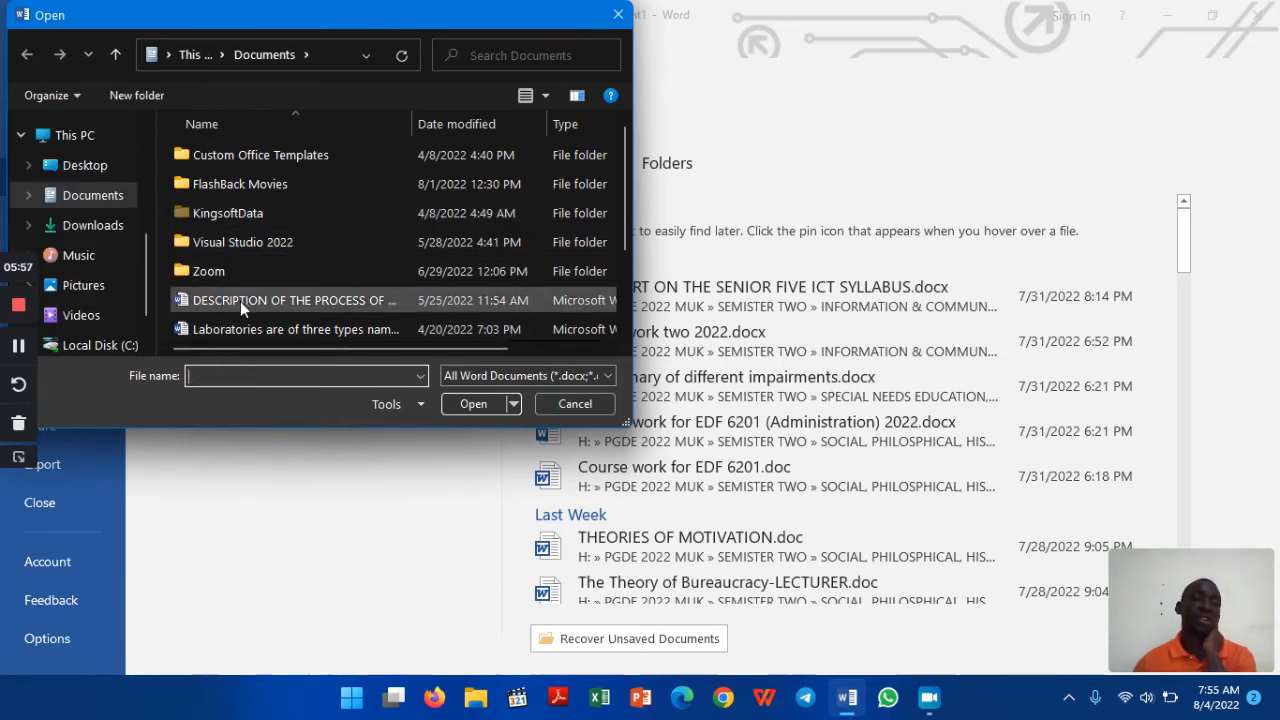
pyautogui.moveTo(627, 146); pyautogui.dragTo(627, 243)
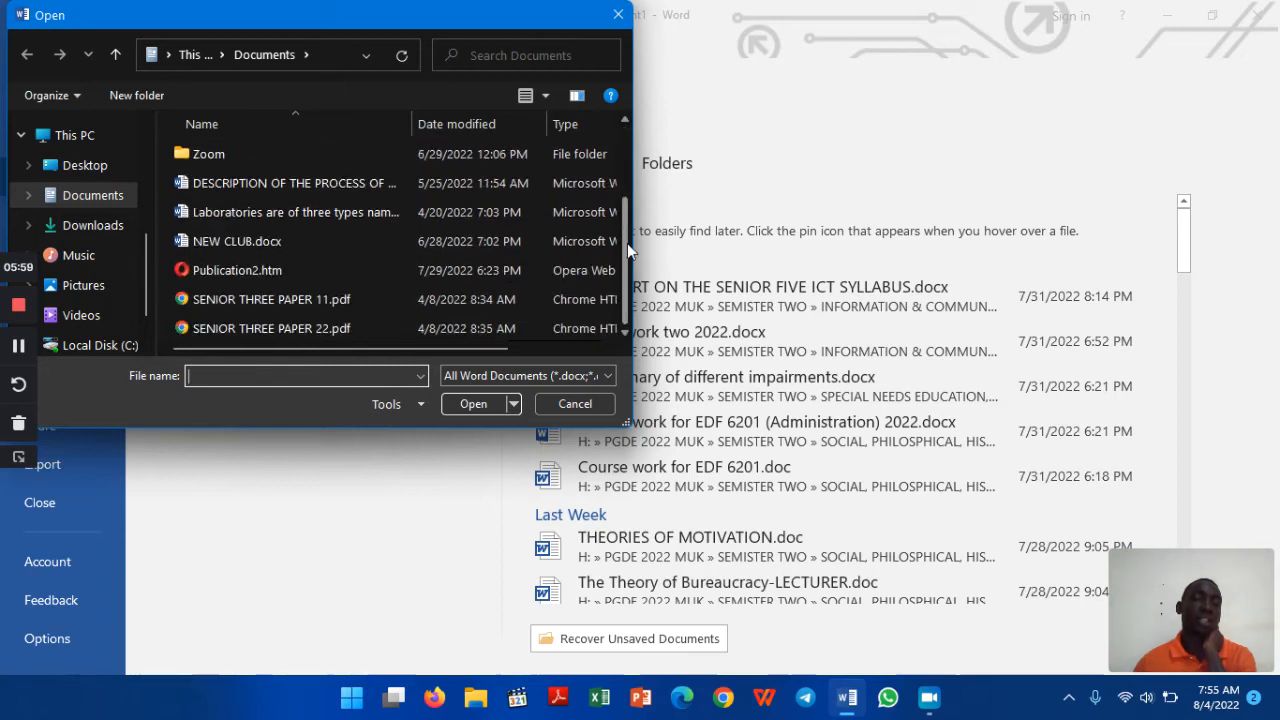
pyautogui.click(618, 17)
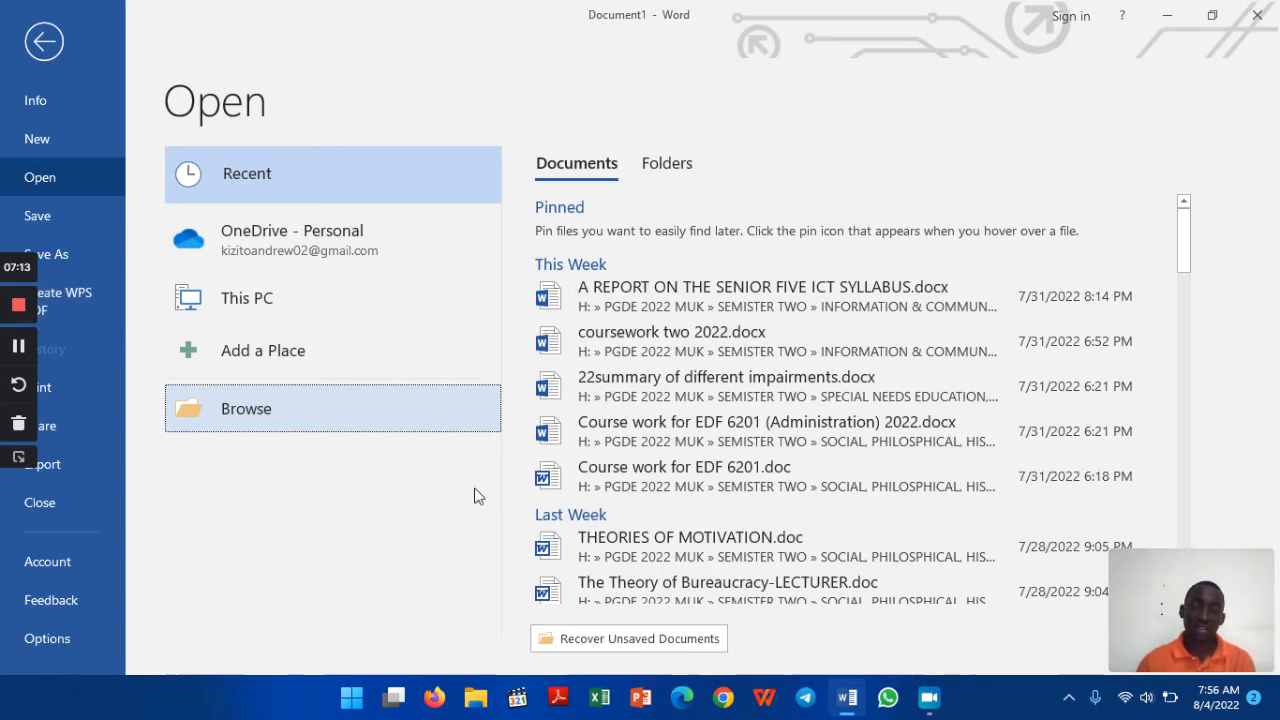
# Step: Examine the print settings and the document sharing options
pyautogui.click(81, 386)
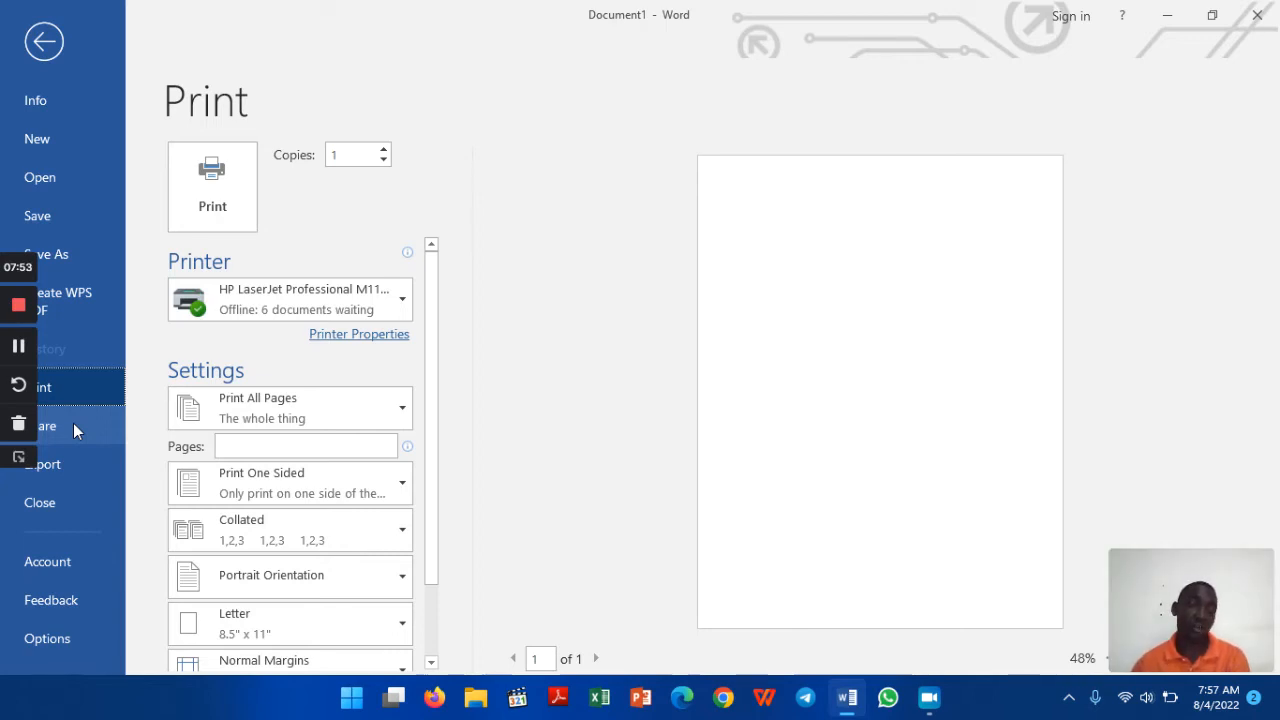
pyautogui.click(73, 425)
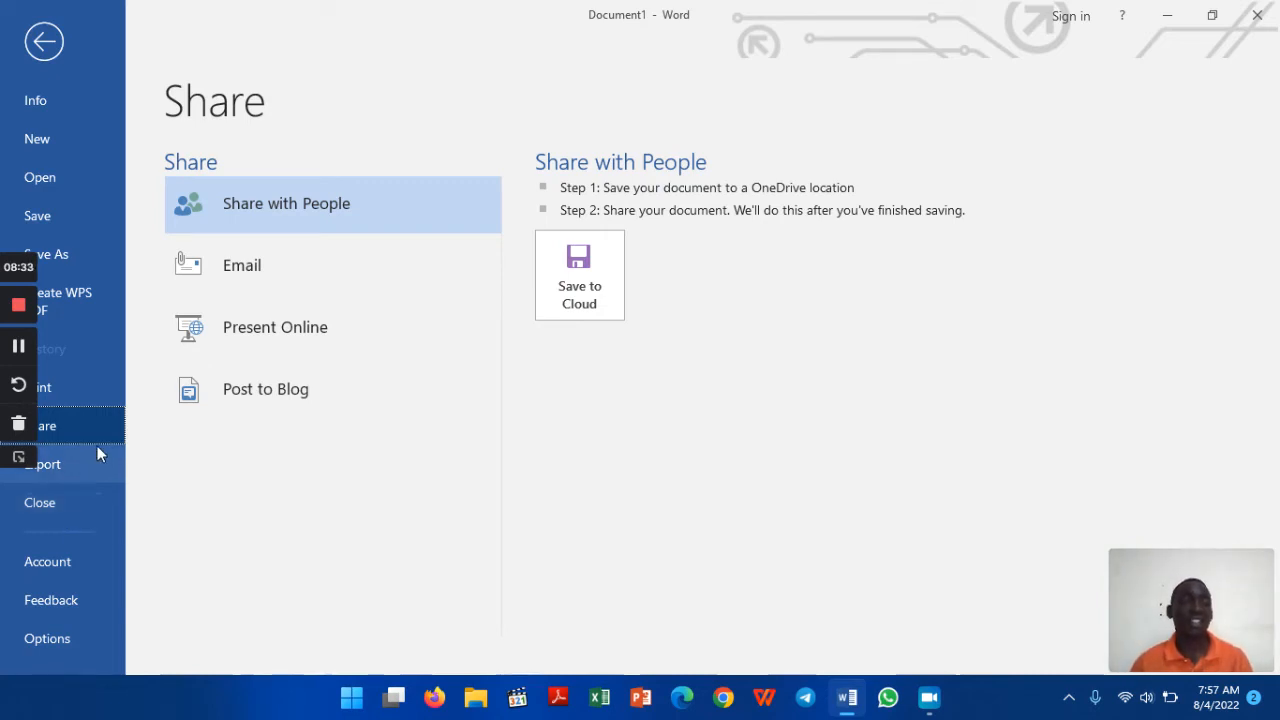
# Step: Open the recent document A REPORT ON THE SENIOR FIVE ICT SYLLABUS.docx
pyautogui.click(63, 176)
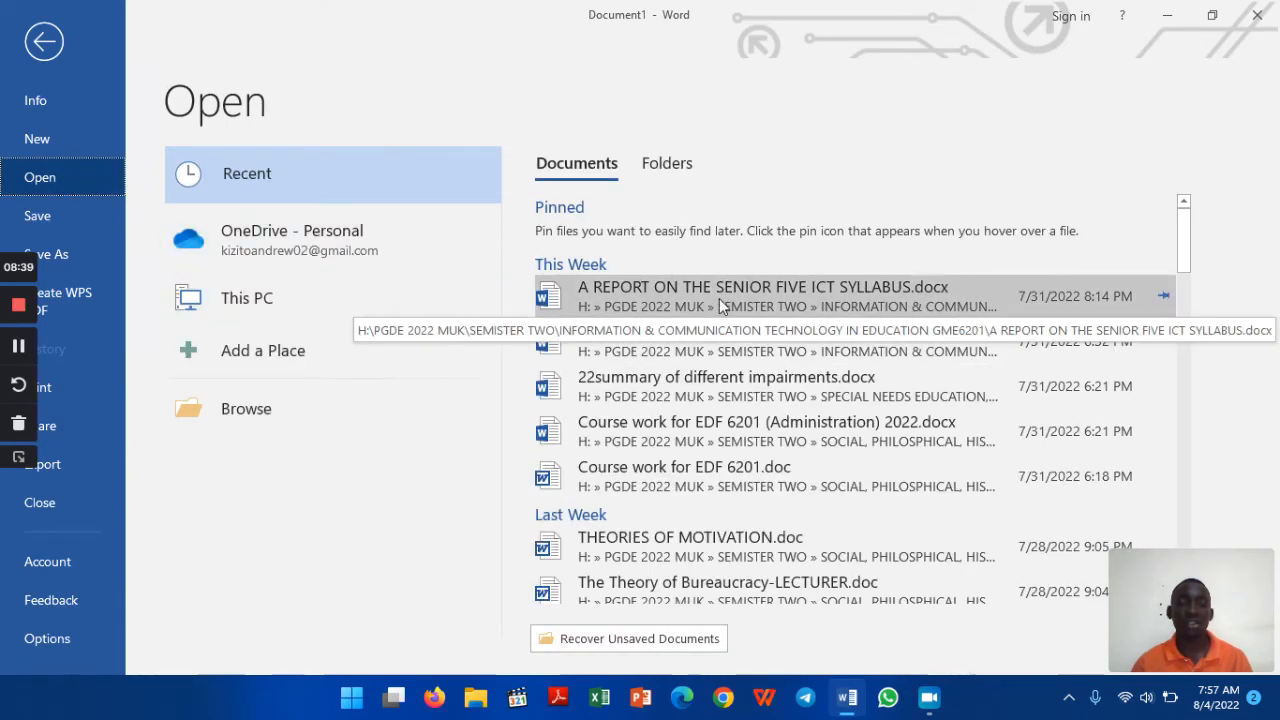
pyautogui.press('Escape')
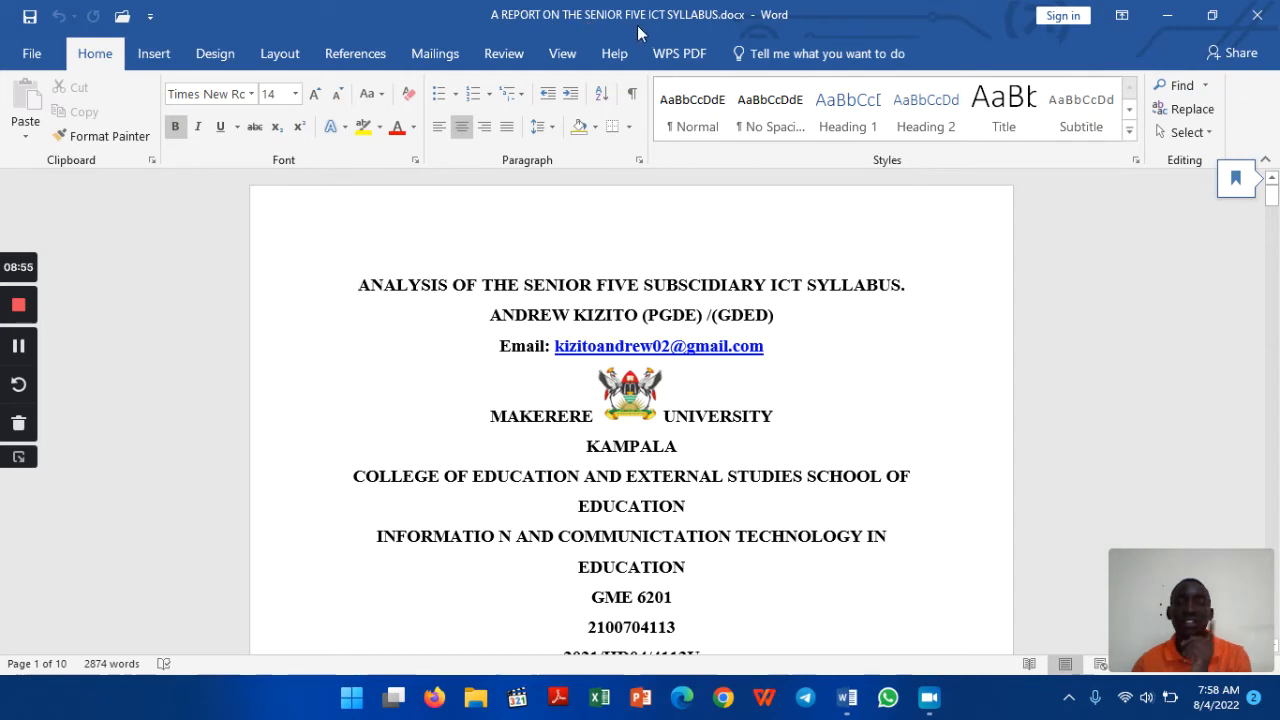
# Step: Minimize the syllabus report's window and restore it to the screen
pyautogui.click(1165, 16)
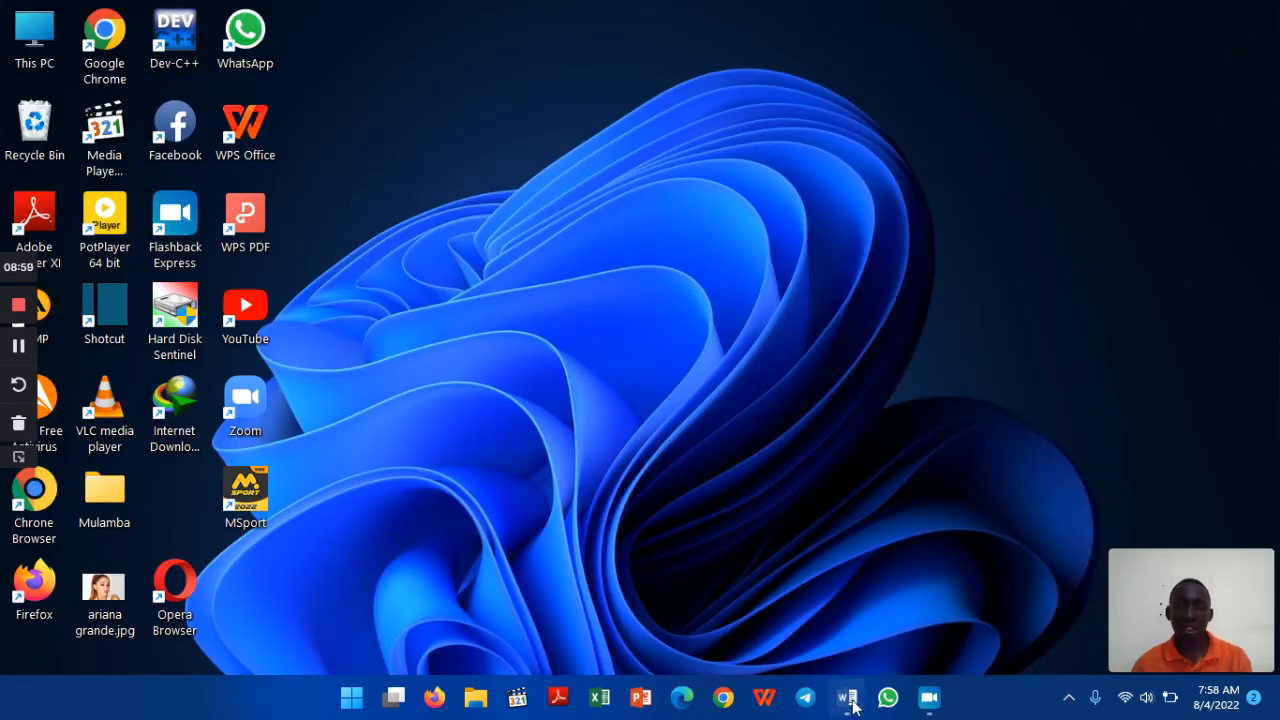
pyautogui.moveTo(853, 706)
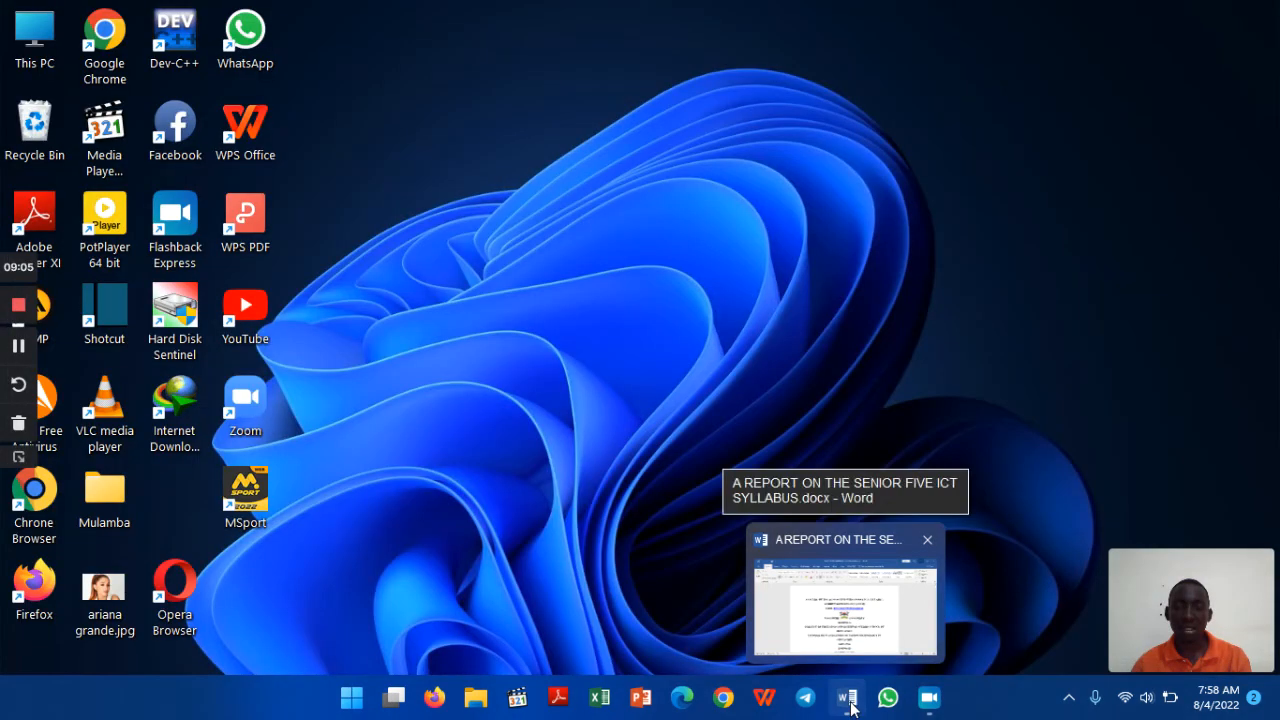
pyautogui.click(866, 565)
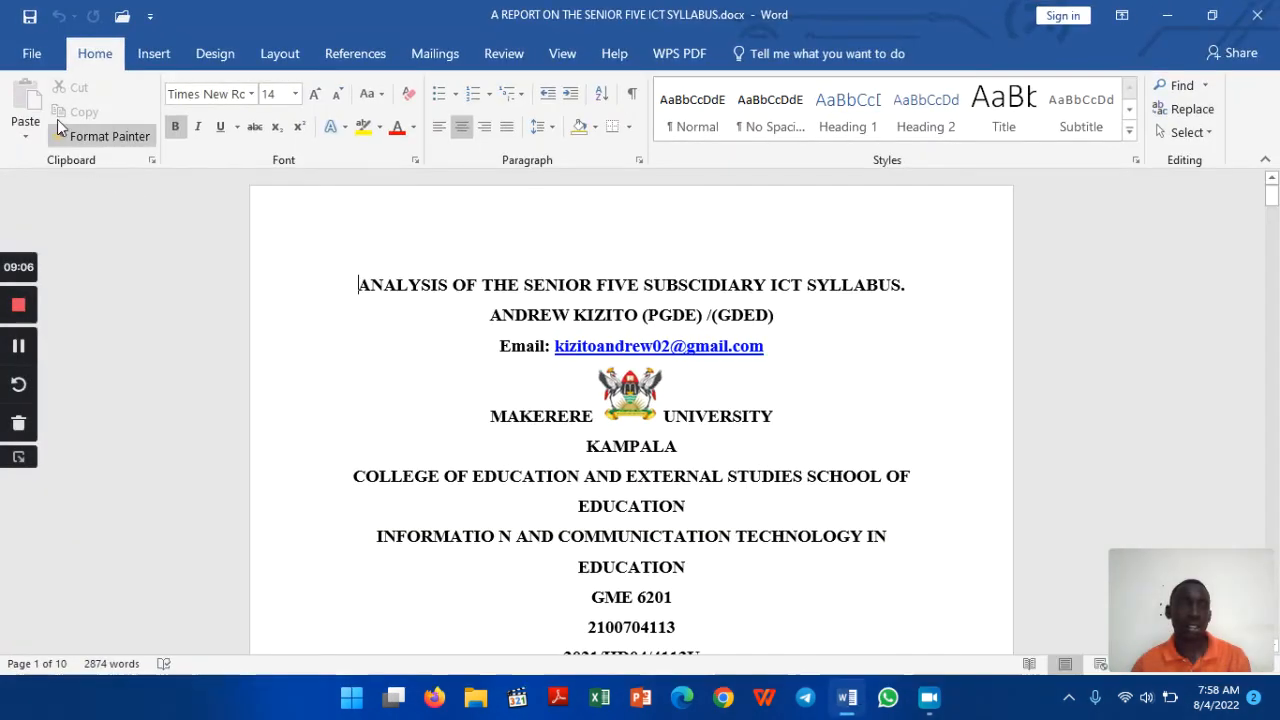
# Step: Create another blank document while the syllabus report stays open
pyautogui.click(32, 53)
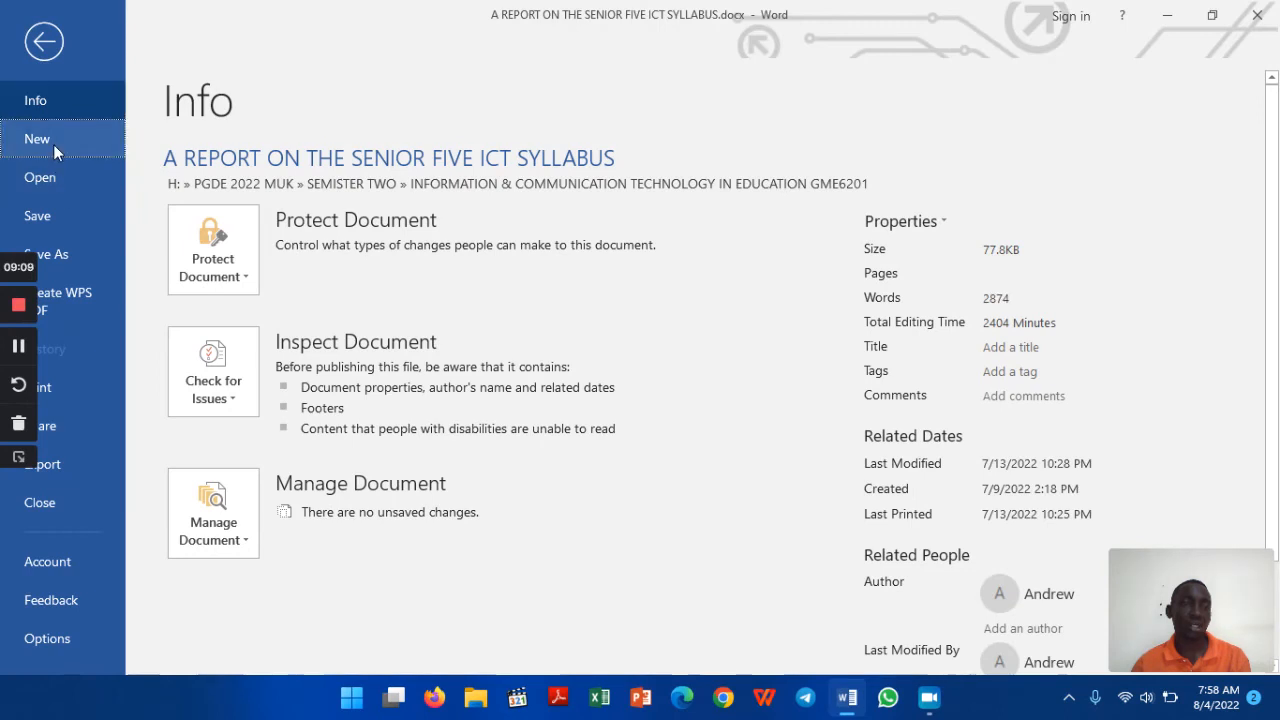
pyautogui.click(53, 144)
pyautogui.click(305, 376)
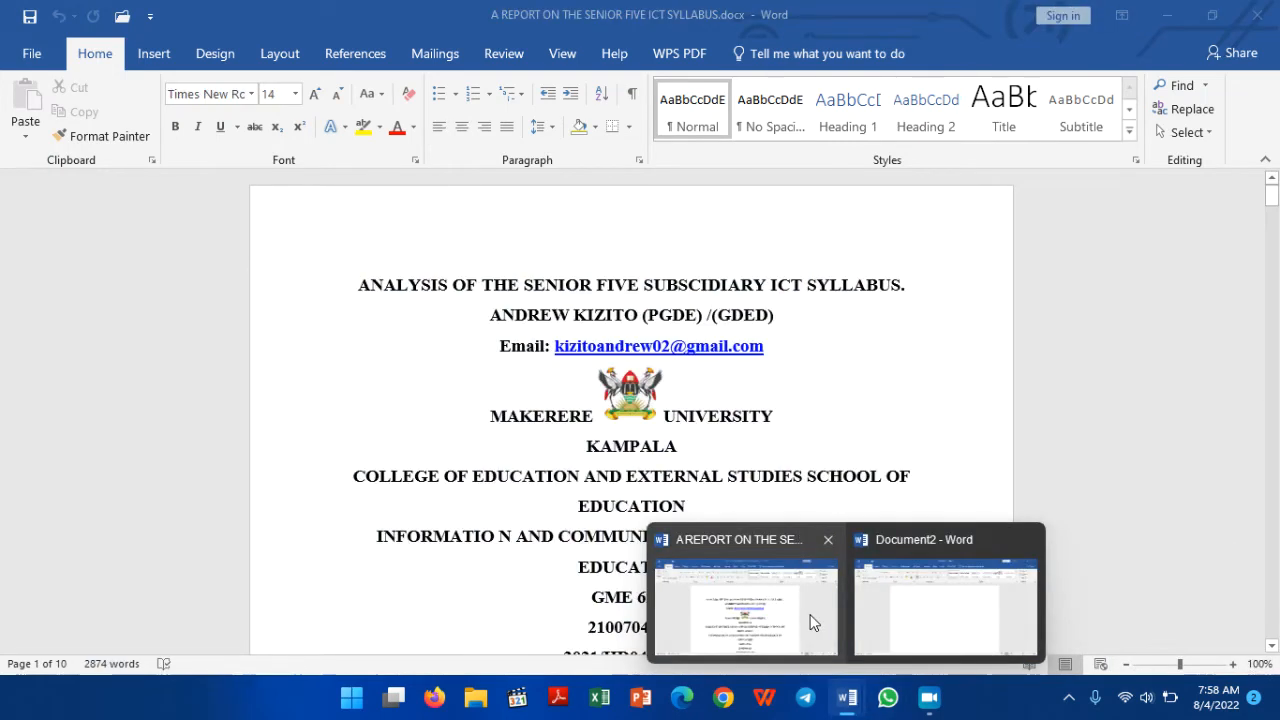
# Step: Switch back to the syllabus report and close that document
pyautogui.click(813, 620)
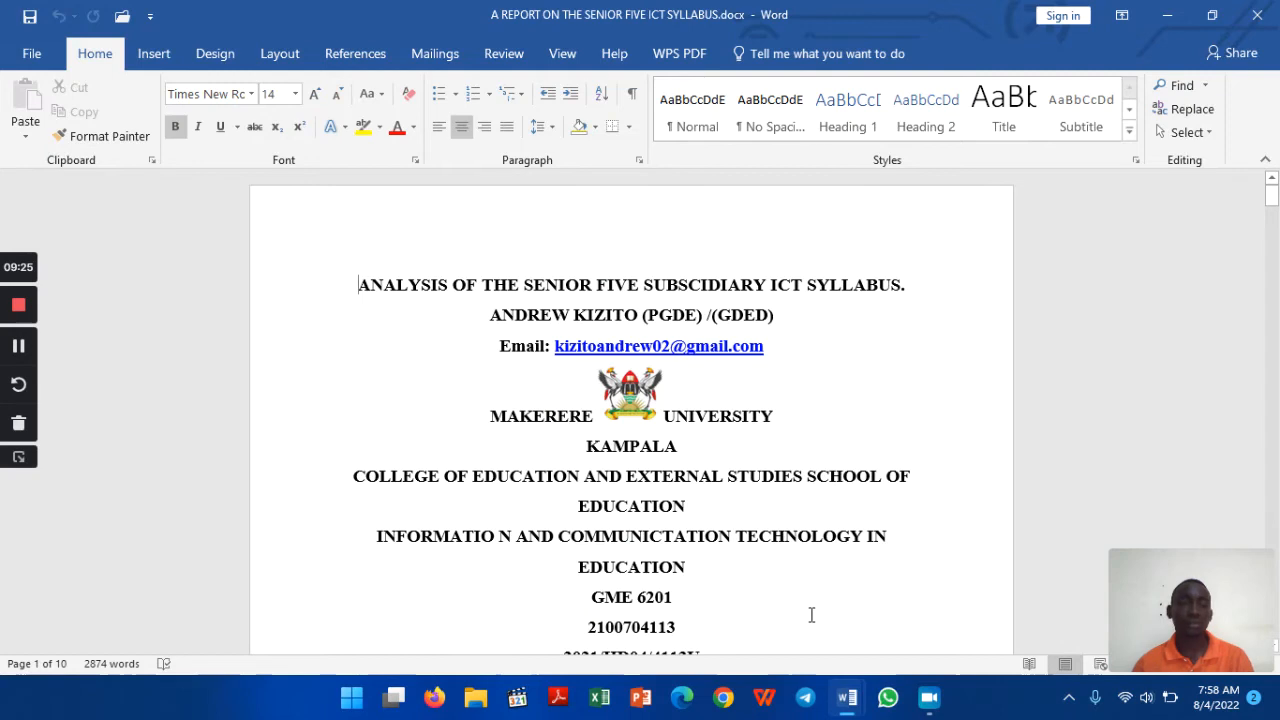
pyautogui.click(25, 55)
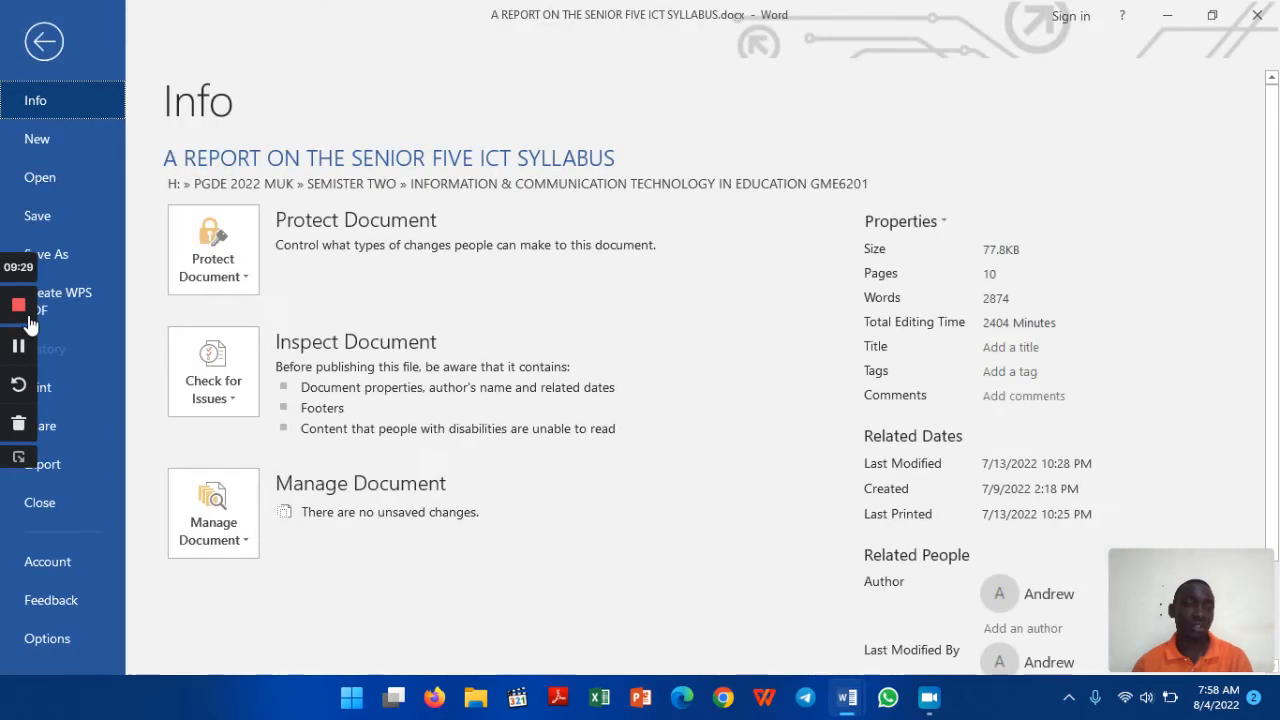
pyautogui.click(40, 503)
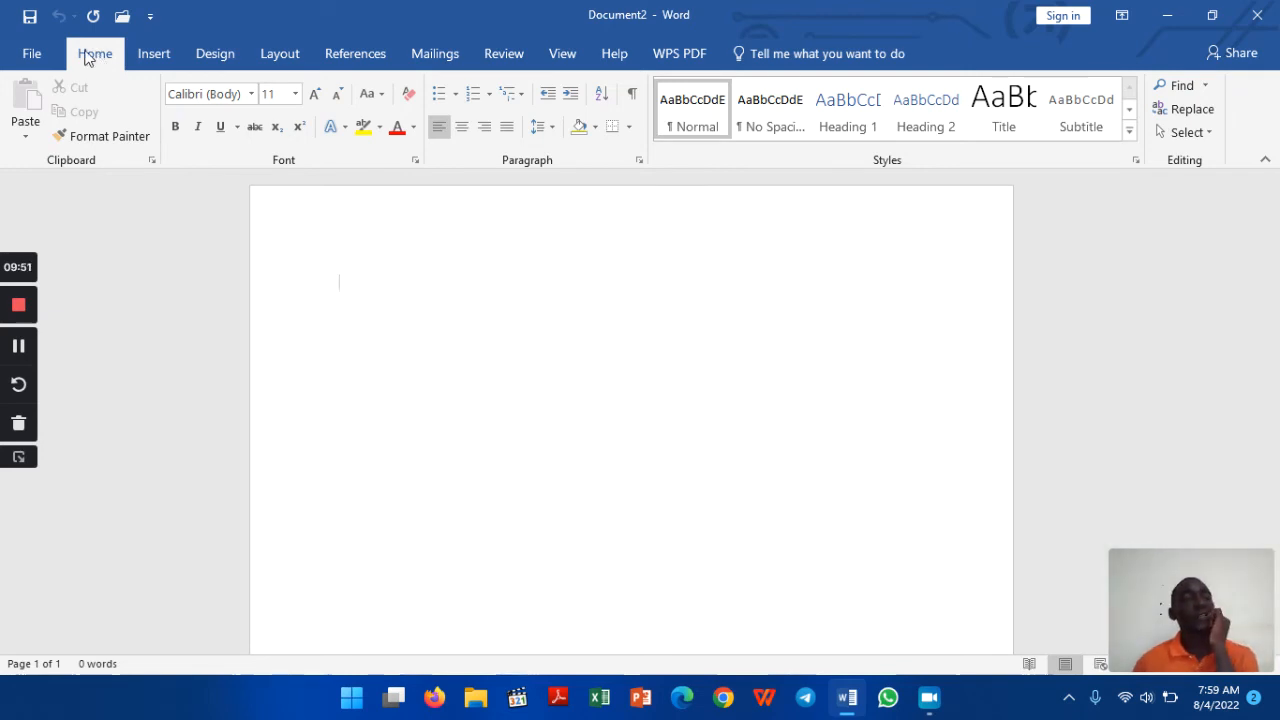
pyautogui.click(24, 352)
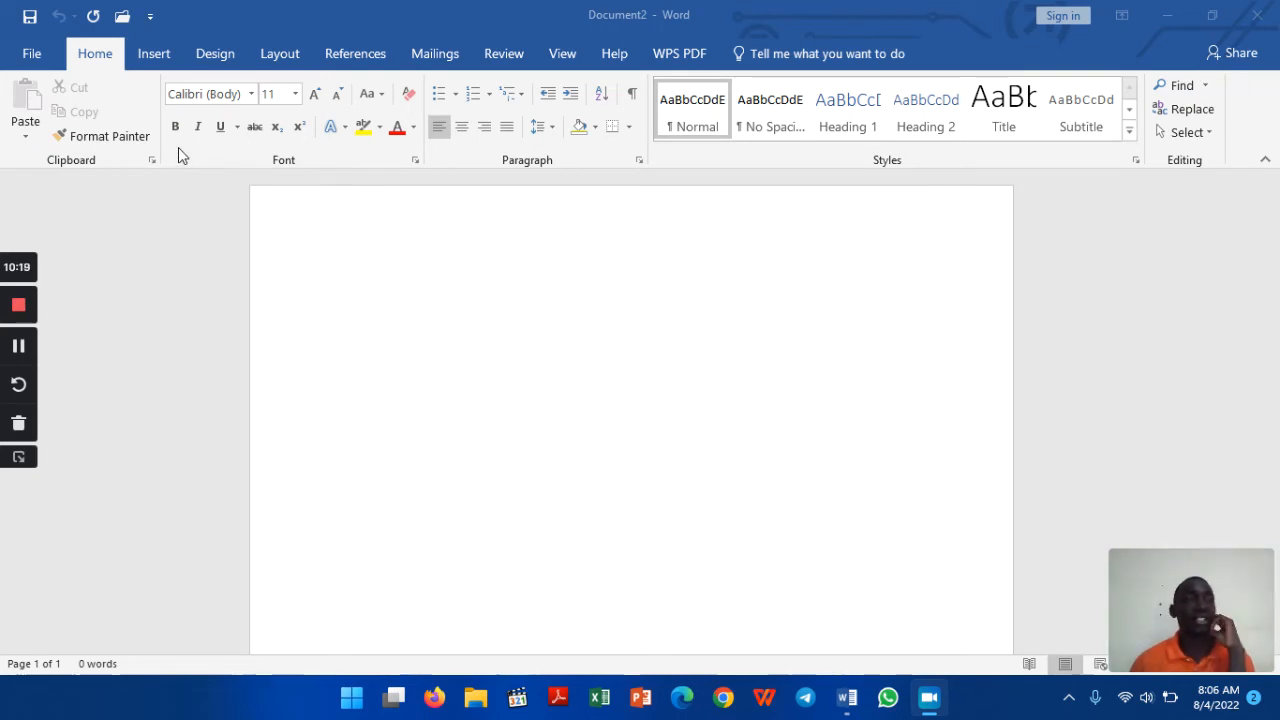
pyautogui.click(18, 348)
# Step: Begin the blank document's first line with "This is a simple Microsoft document created"
pyautogui.click(450, 297)
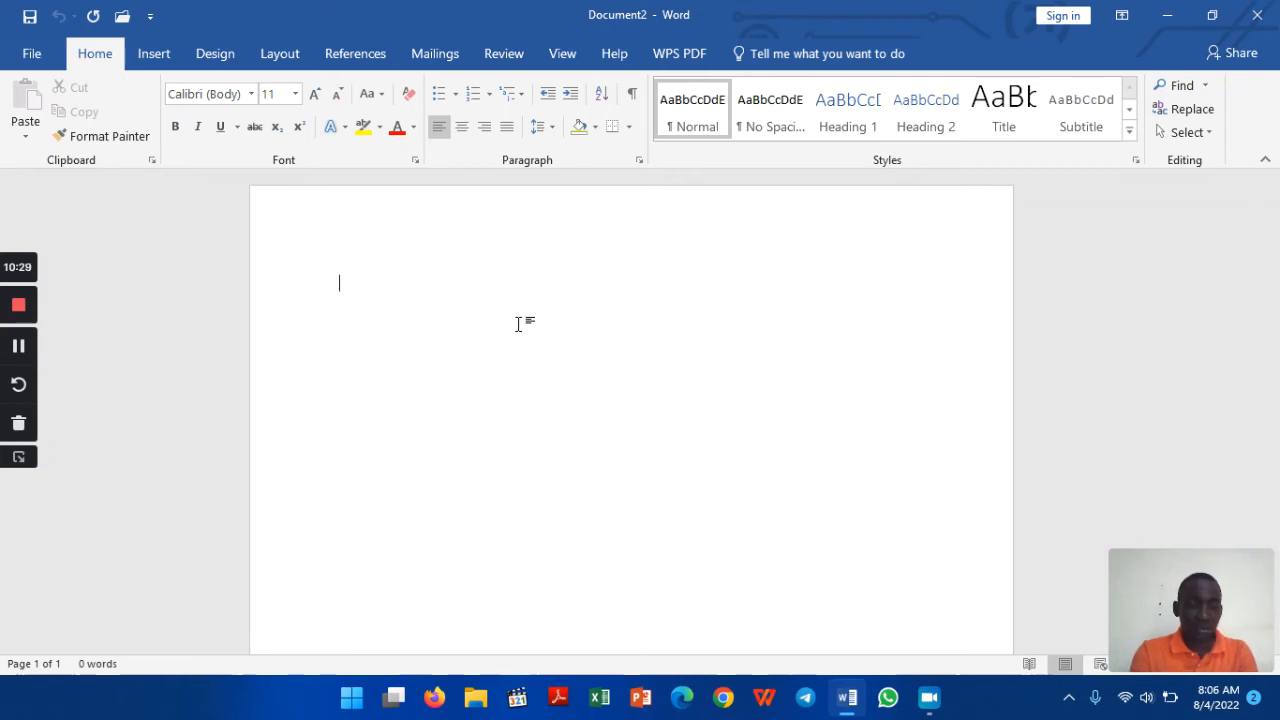
pyautogui.write('This is')
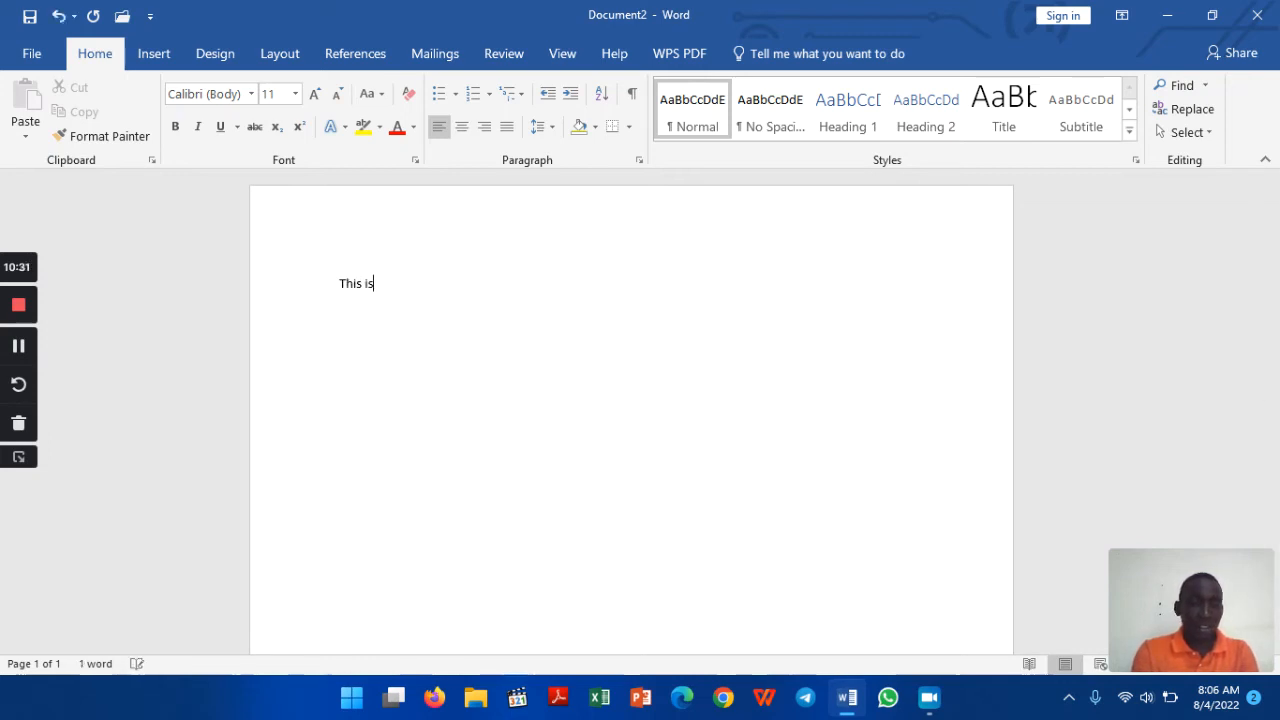
pyautogui.write(' a sin')
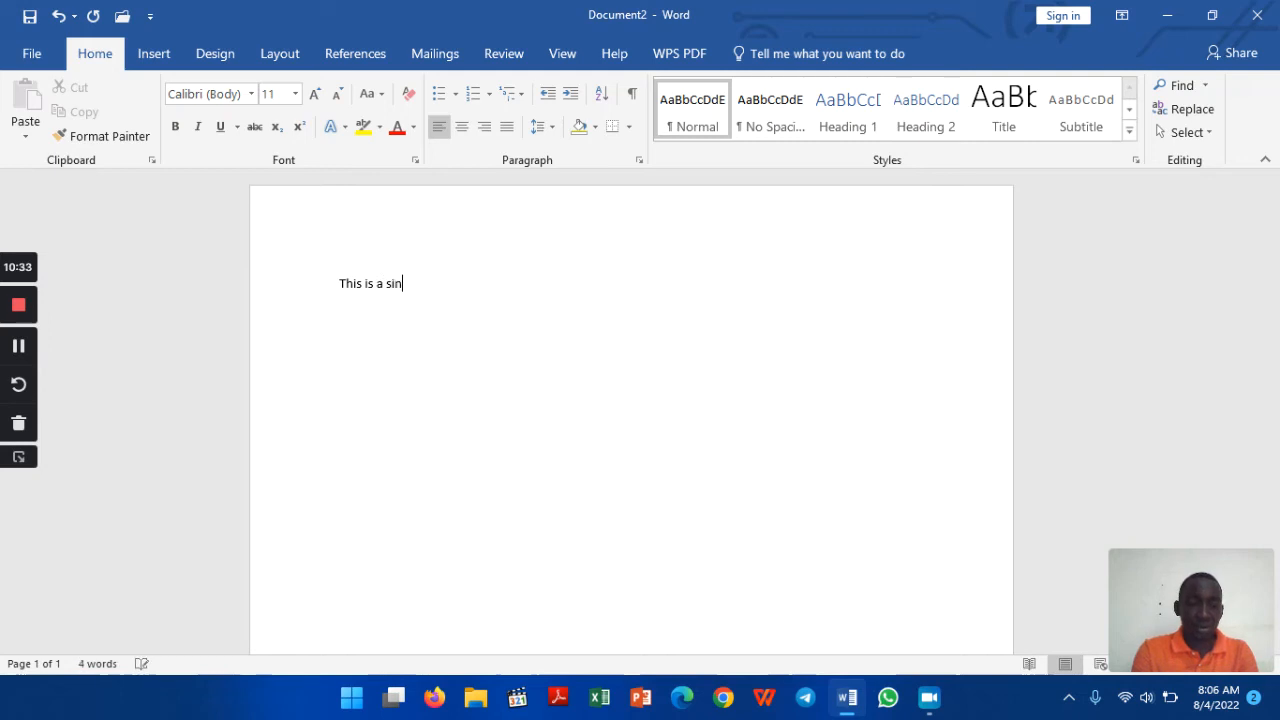
pyautogui.press('BackSpace')
pyautogui.write('mple mic')
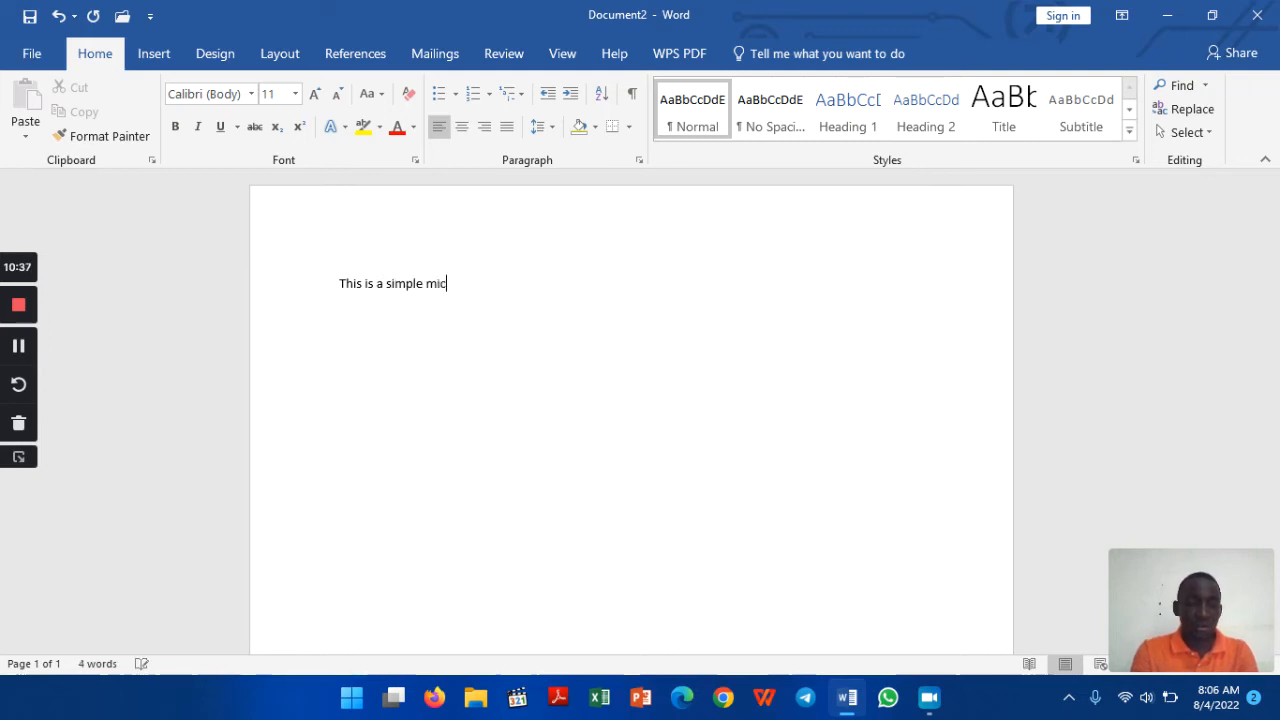
pyautogui.write('rosoft document ')
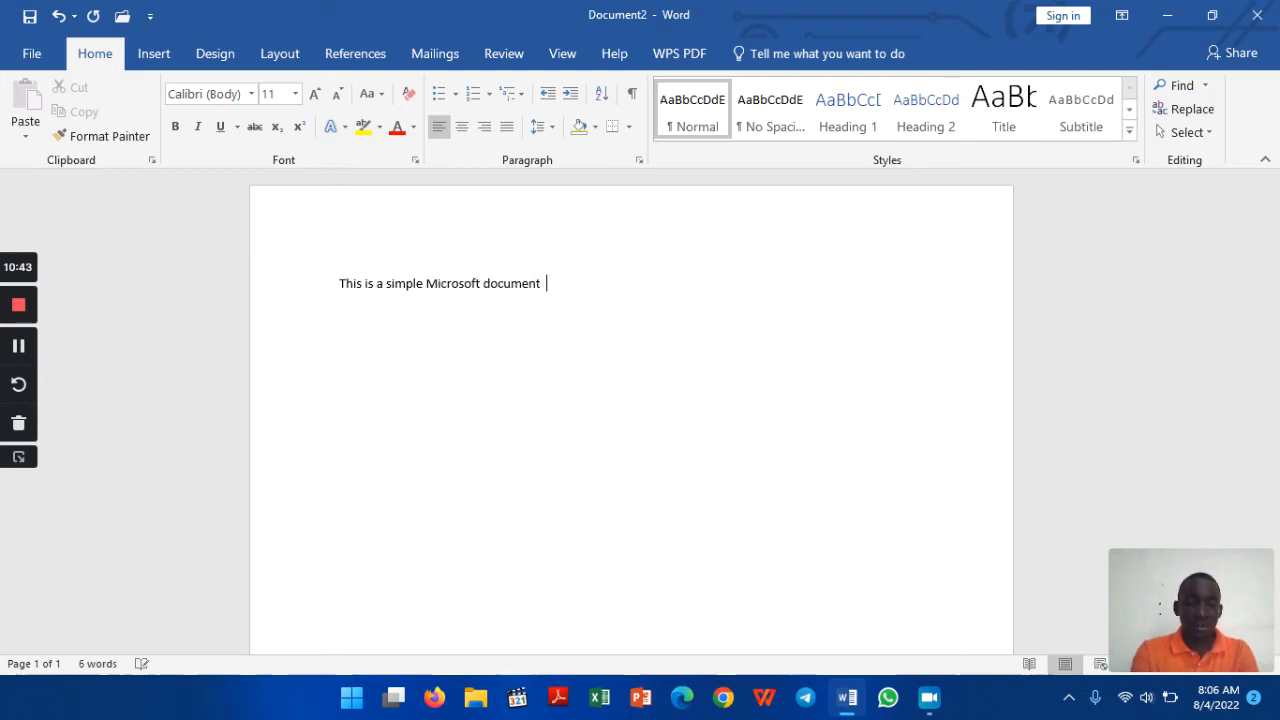
pyautogui.write(' created ')
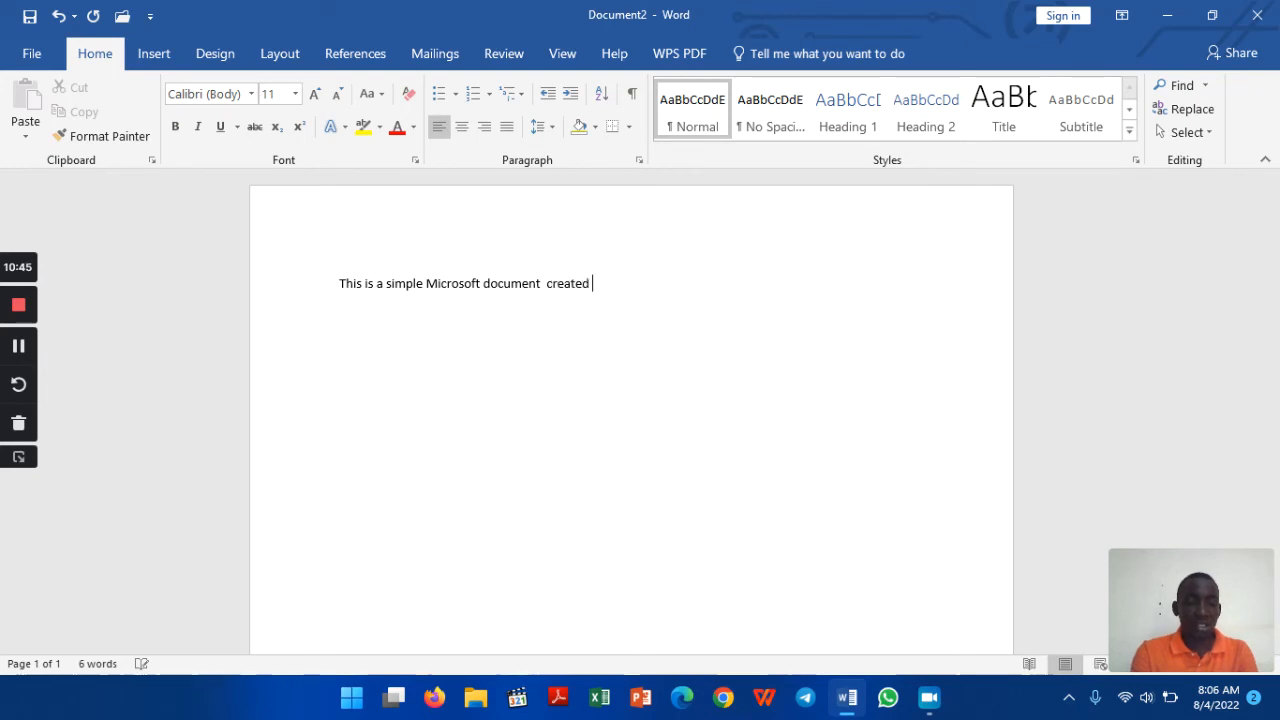
# Step: Finish the first line with "by", the author's full name in lowercase and a full stop, and start a new line
pyautogui.write('by Andrew kix')
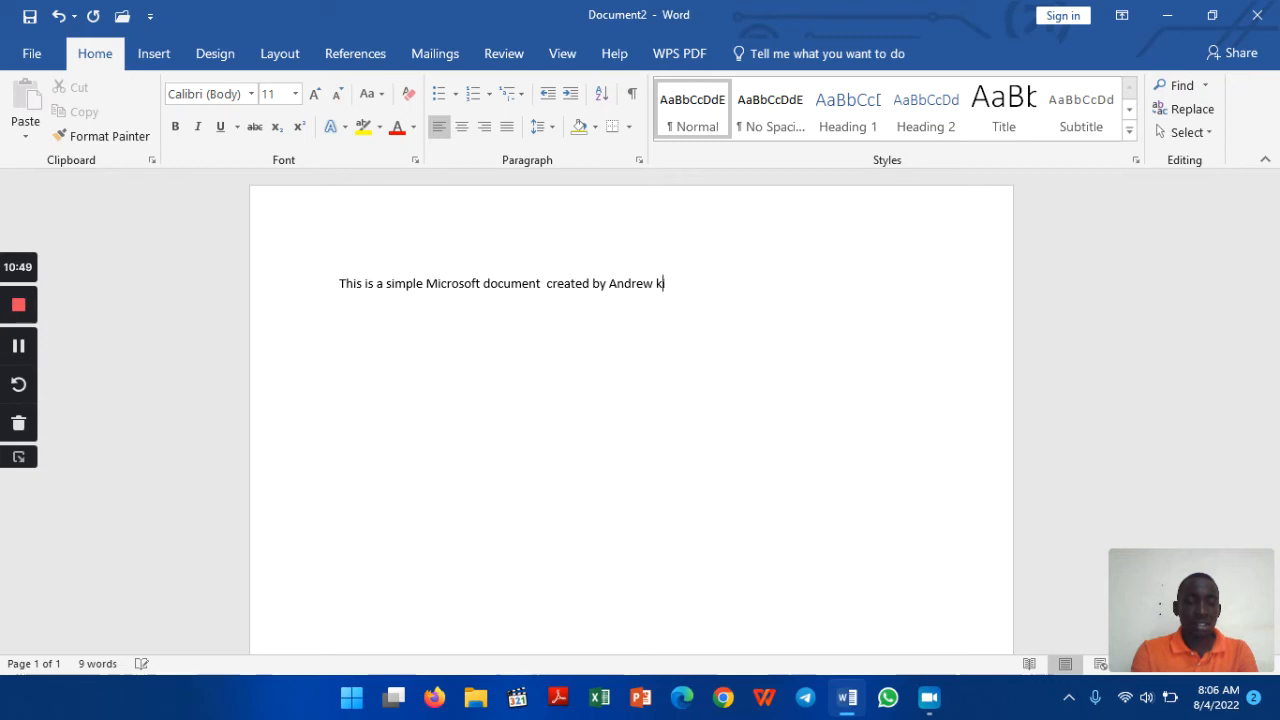
pyautogui.press('BackSpace')
pyautogui.press('BackSpace')
pyautogui.press('BackSpace')
pyautogui.press('BackSpace')
pyautogui.press('BackSpace')
pyautogui.press('BackSpace')
pyautogui.press('BackSpace')
pyautogui.press('BackSpace')
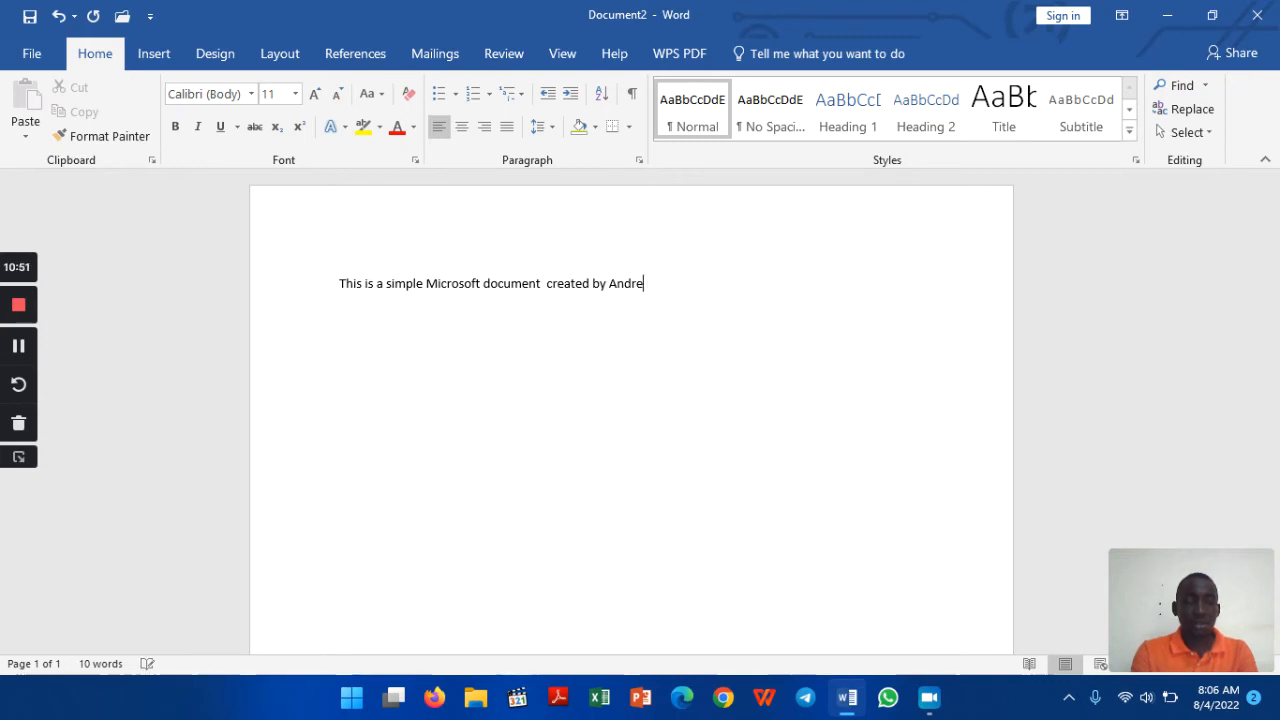
pyautogui.write('a')
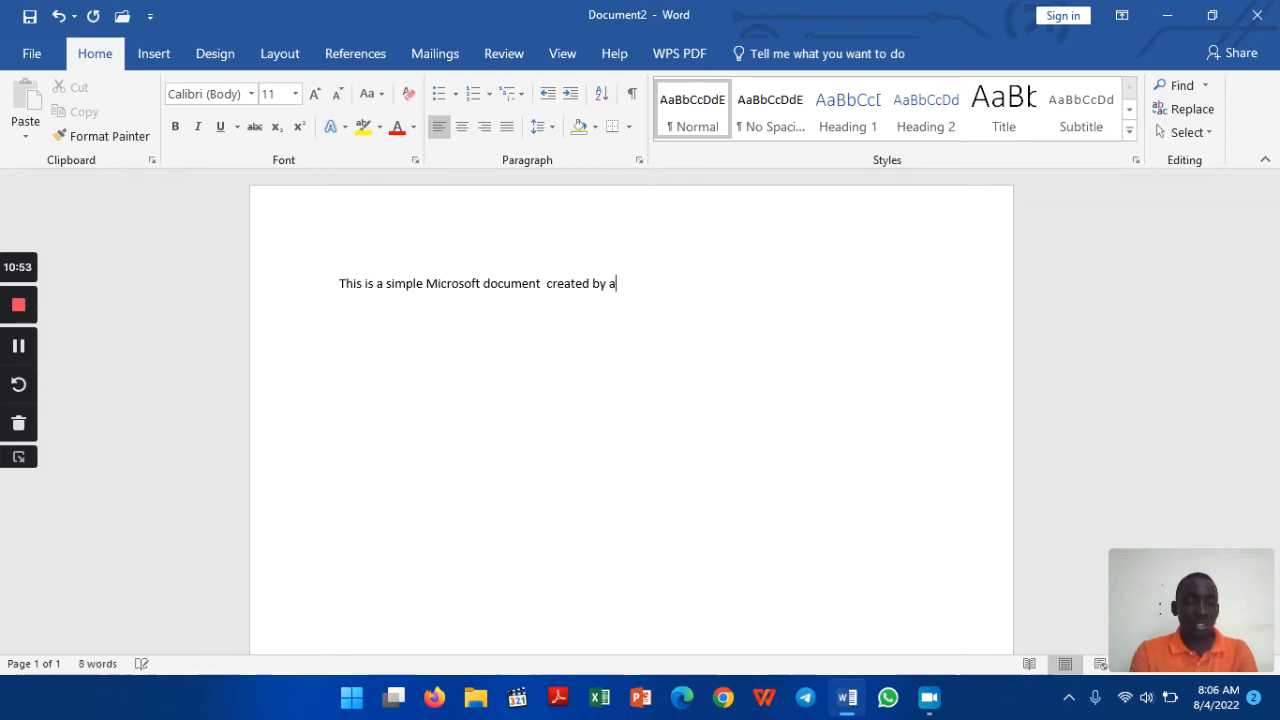
pyautogui.write('ndrew ')
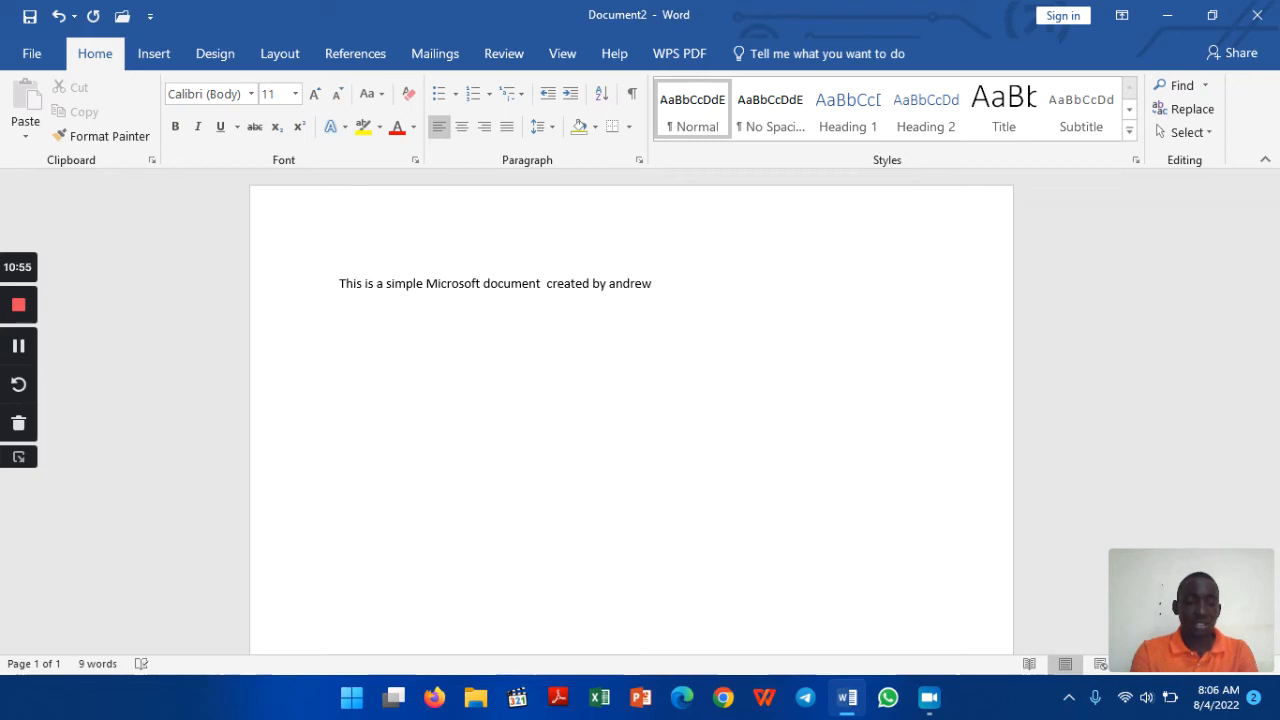
pyautogui.write('kizito ')
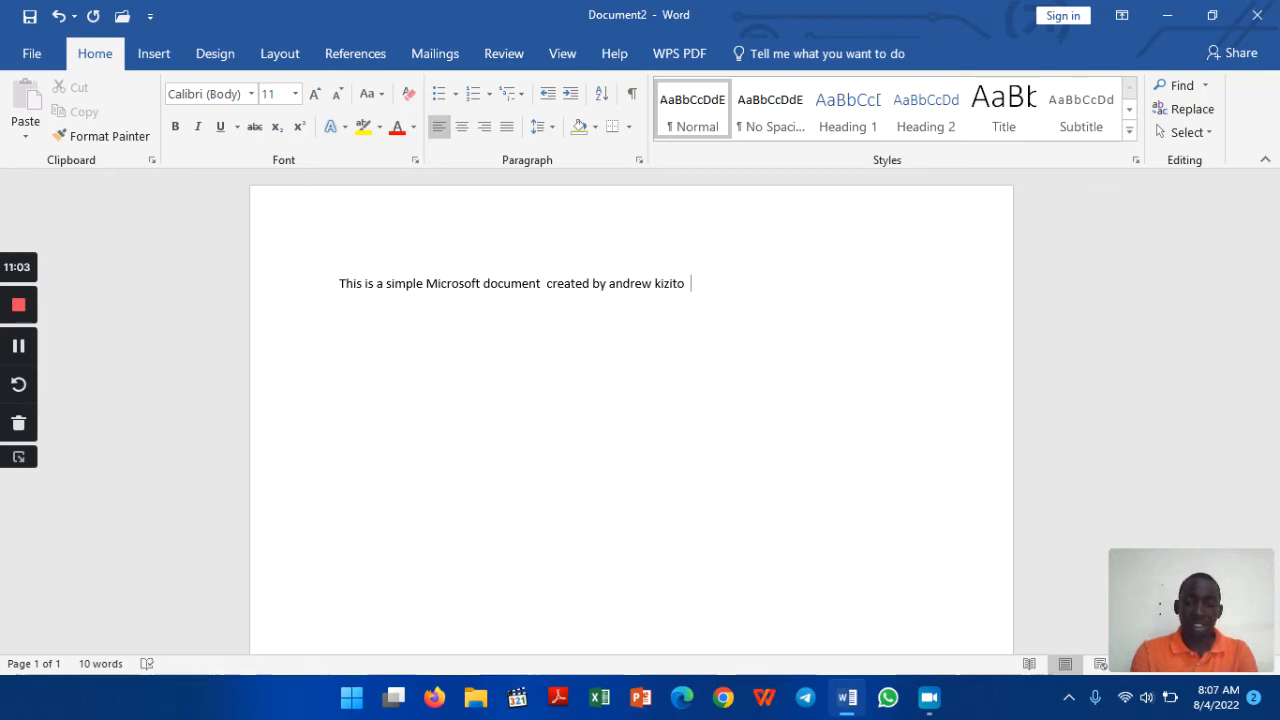
pyautogui.write(' .')
pyautogui.press('Return')
pyautogui.write('Thus===')
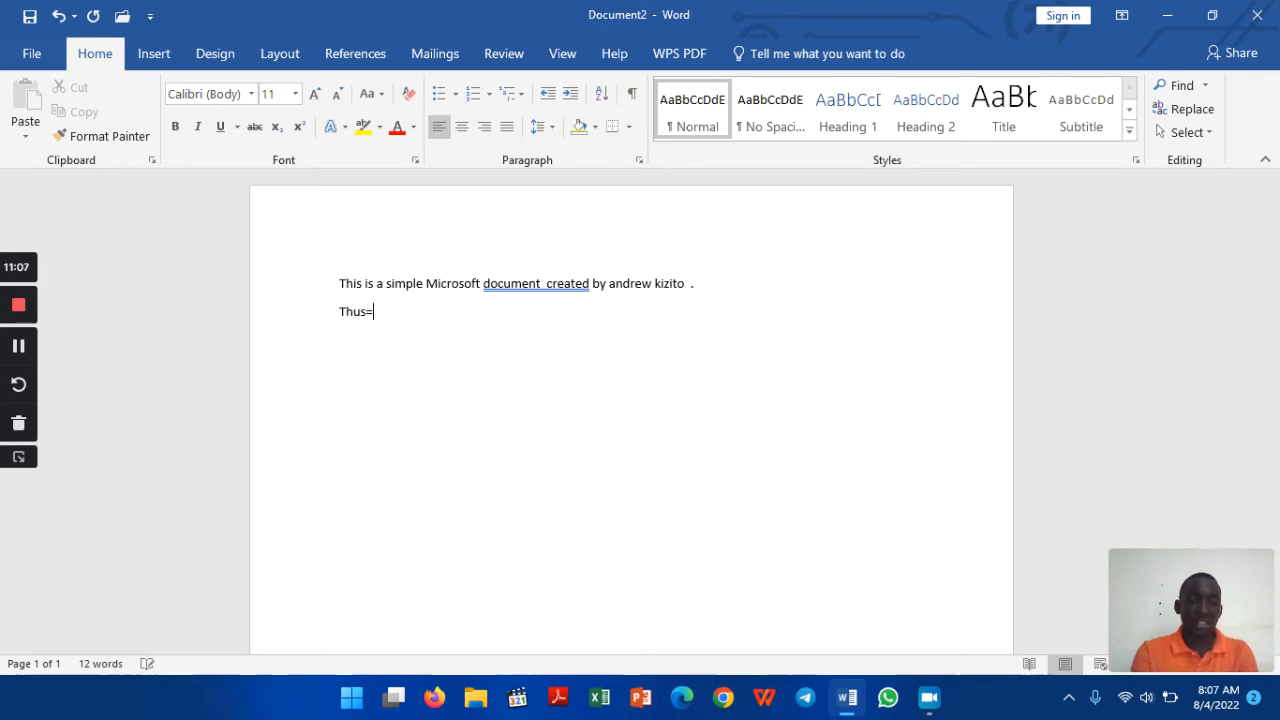
pyautogui.press('BackSpace')
pyautogui.press('BackSpace')
pyautogui.press('BackSpace')
pyautogui.press('BackSpace')
pyautogui.press('BackSpace')
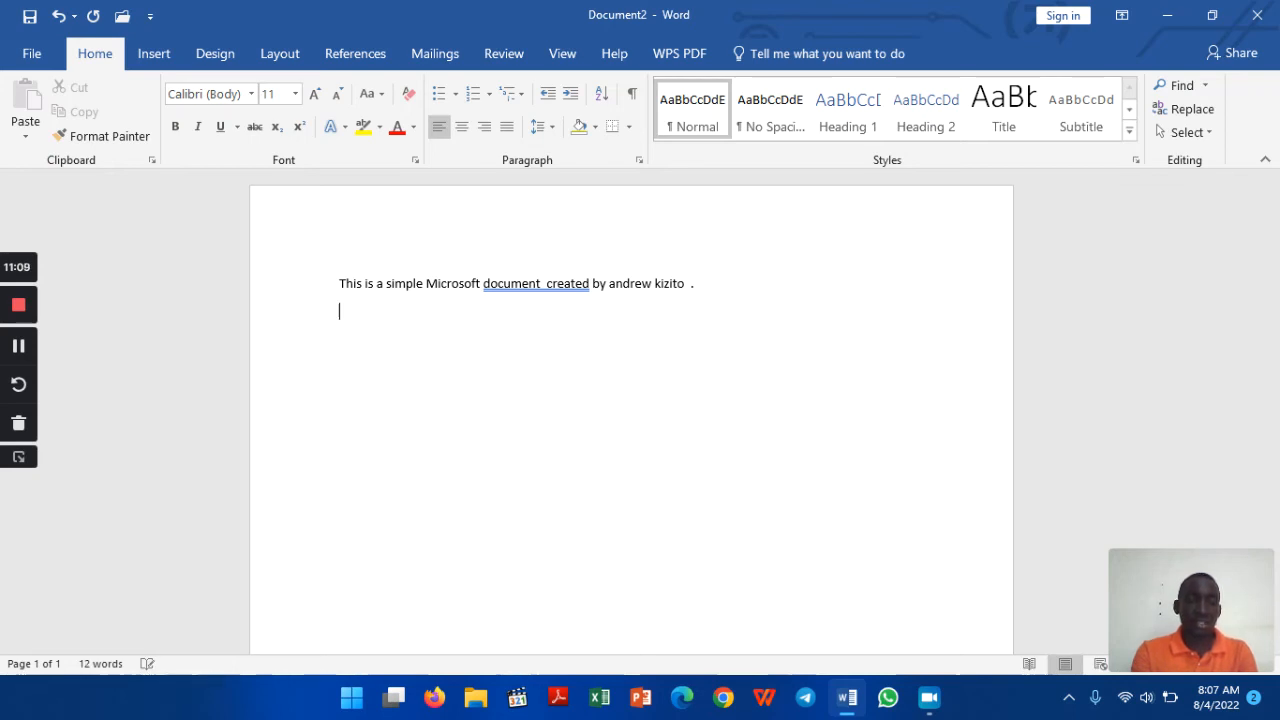
# Step: Add a second line reading "This is a list of the different Christian names;" and start a new line
pyautogui.press('Return')
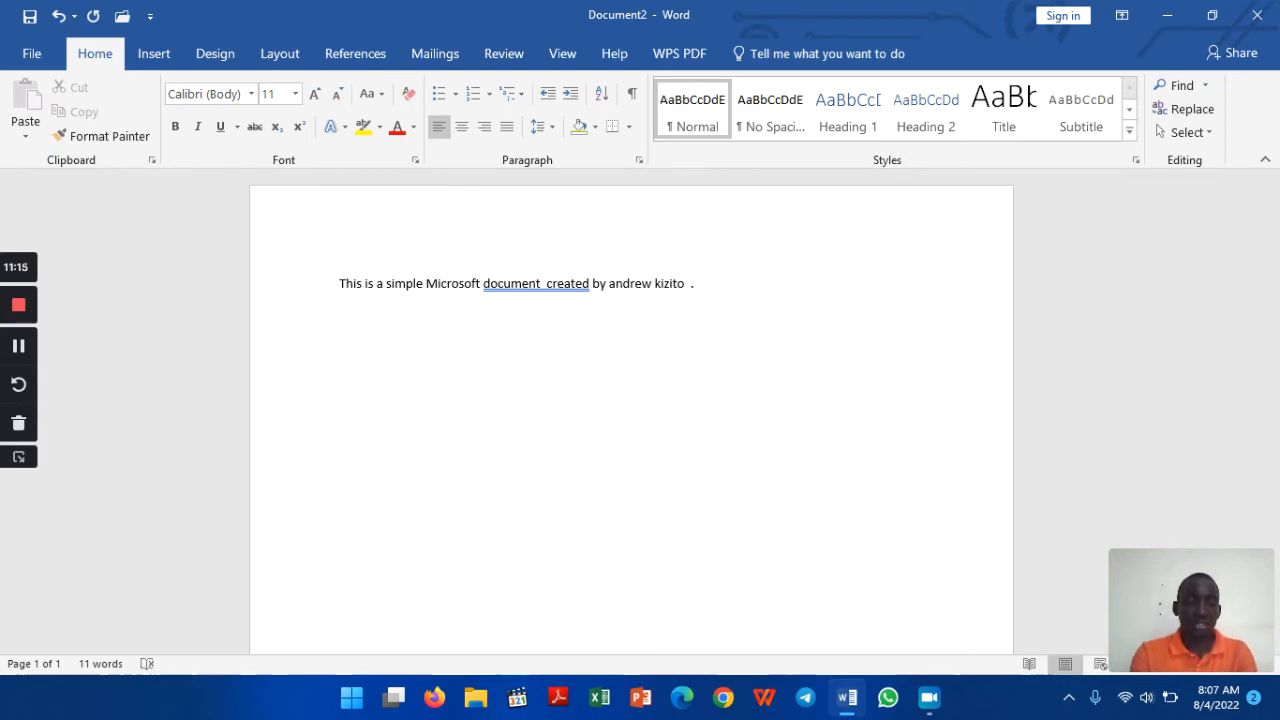
pyautogui.write('this is a list ')
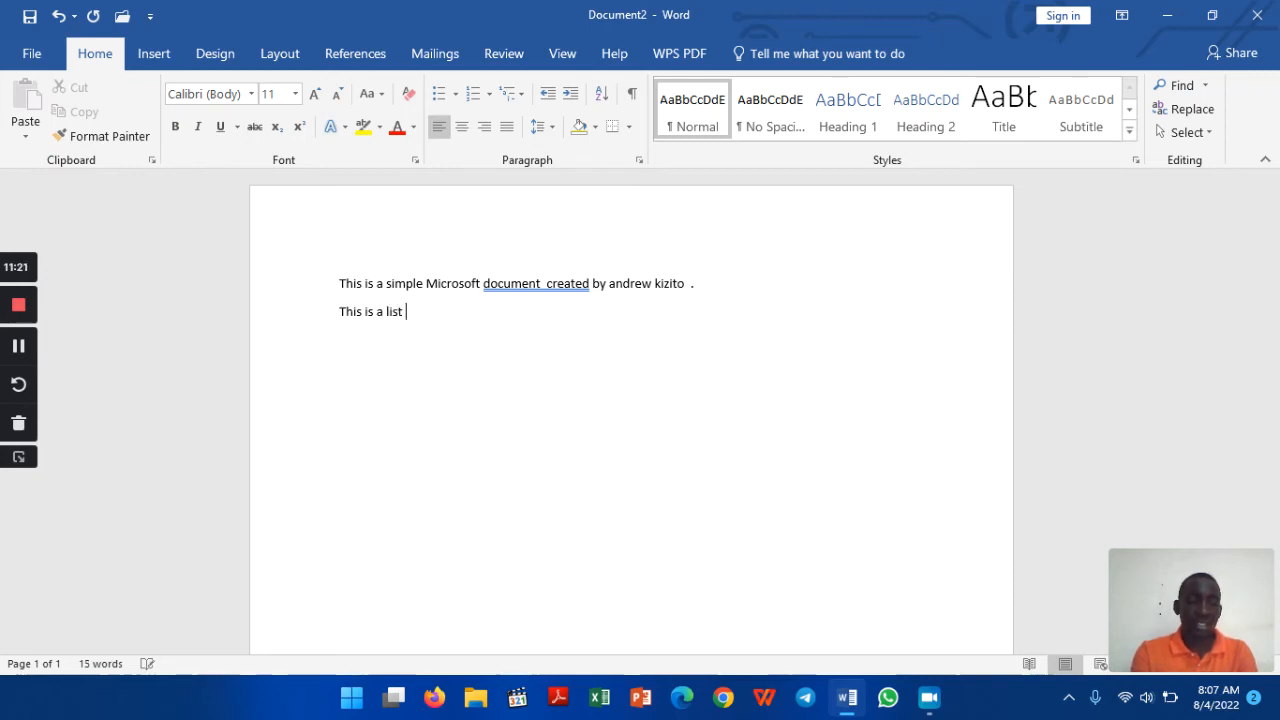
pyautogui.write('of the diff')
pyautogui.write('erenc')
pyautogui.press('BackSpace')
pyautogui.press('BackSpace')
pyautogui.press('BackSpace')
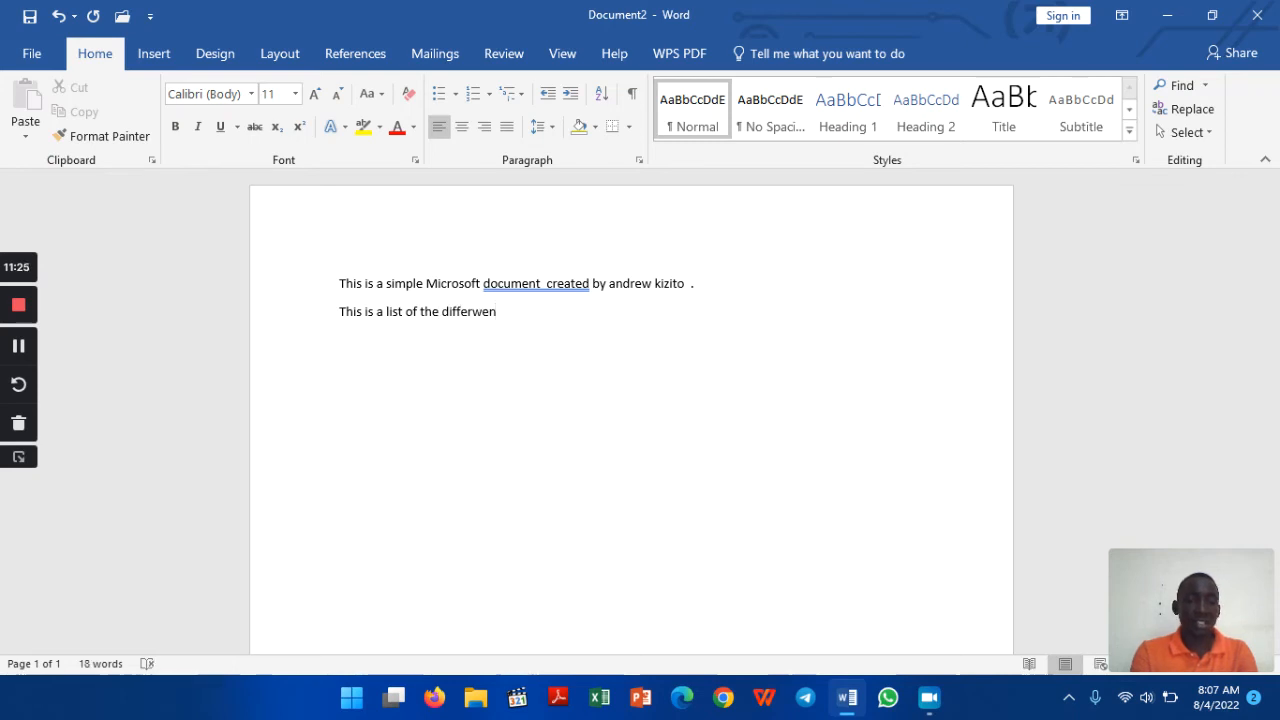
pyautogui.write('ren')
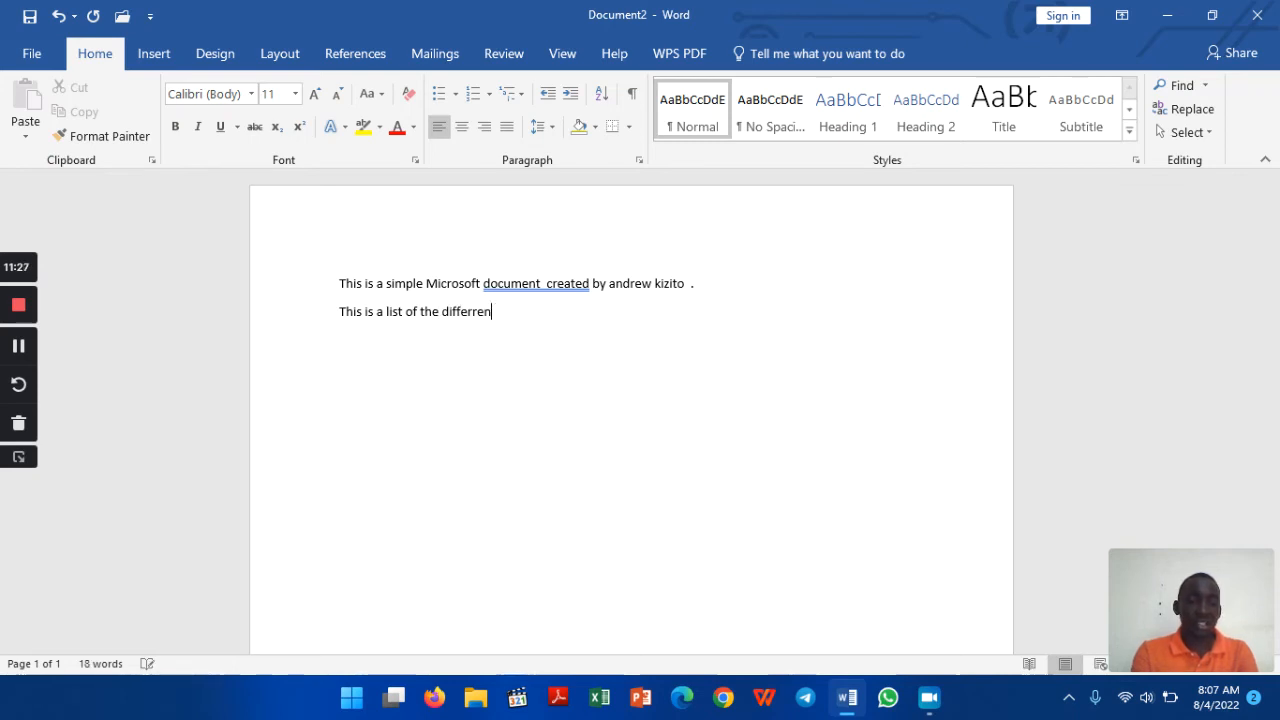
pyautogui.write('t christian ')
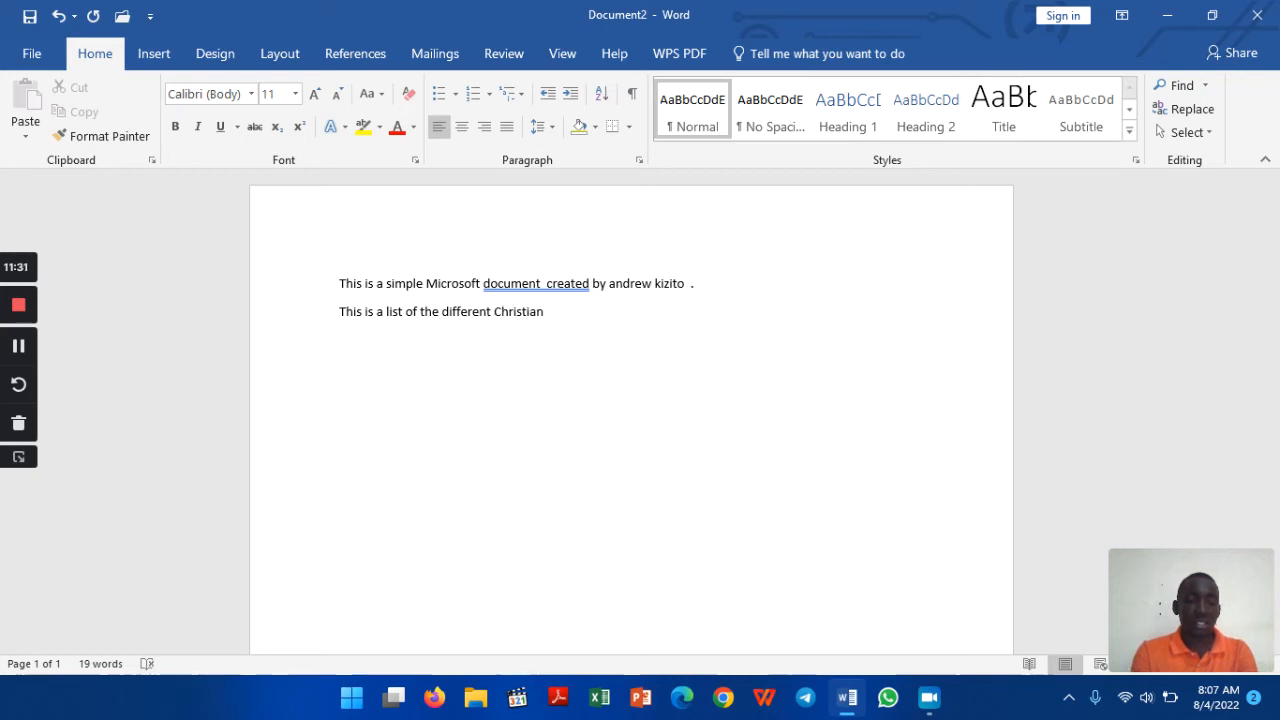
pyautogui.write('names')
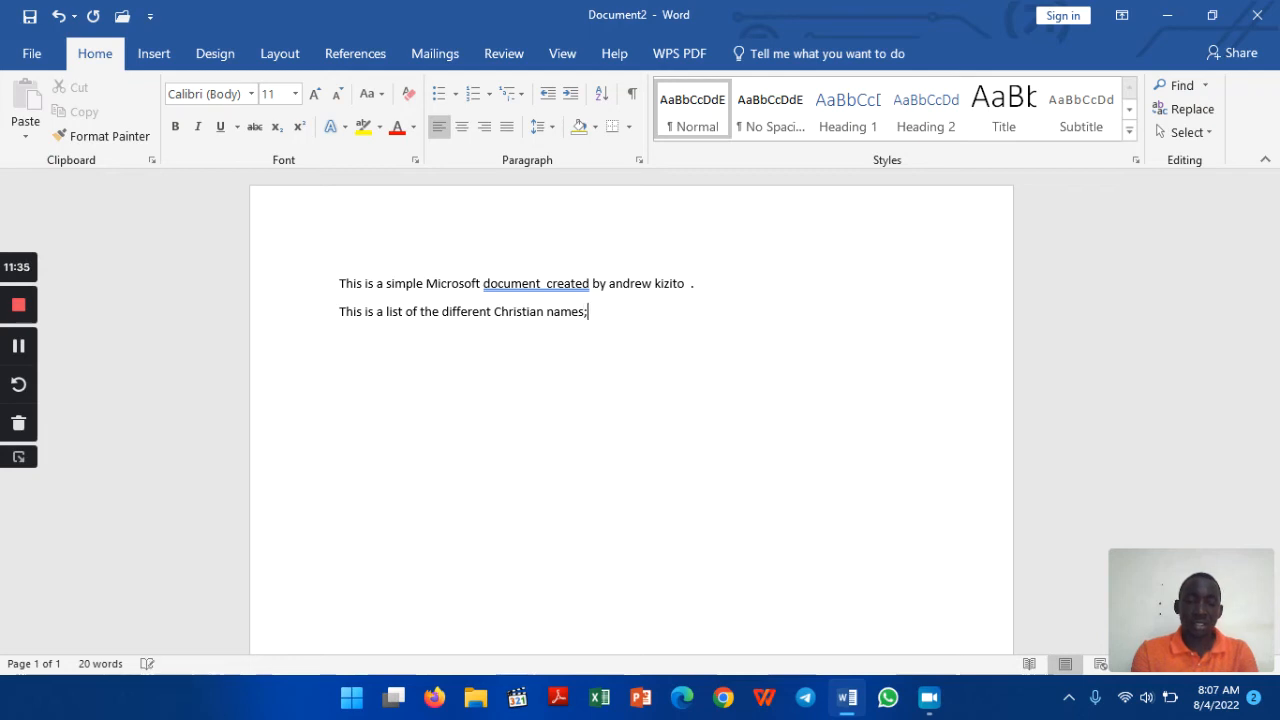
pyautogui.write(';')
pyautogui.press('Return')
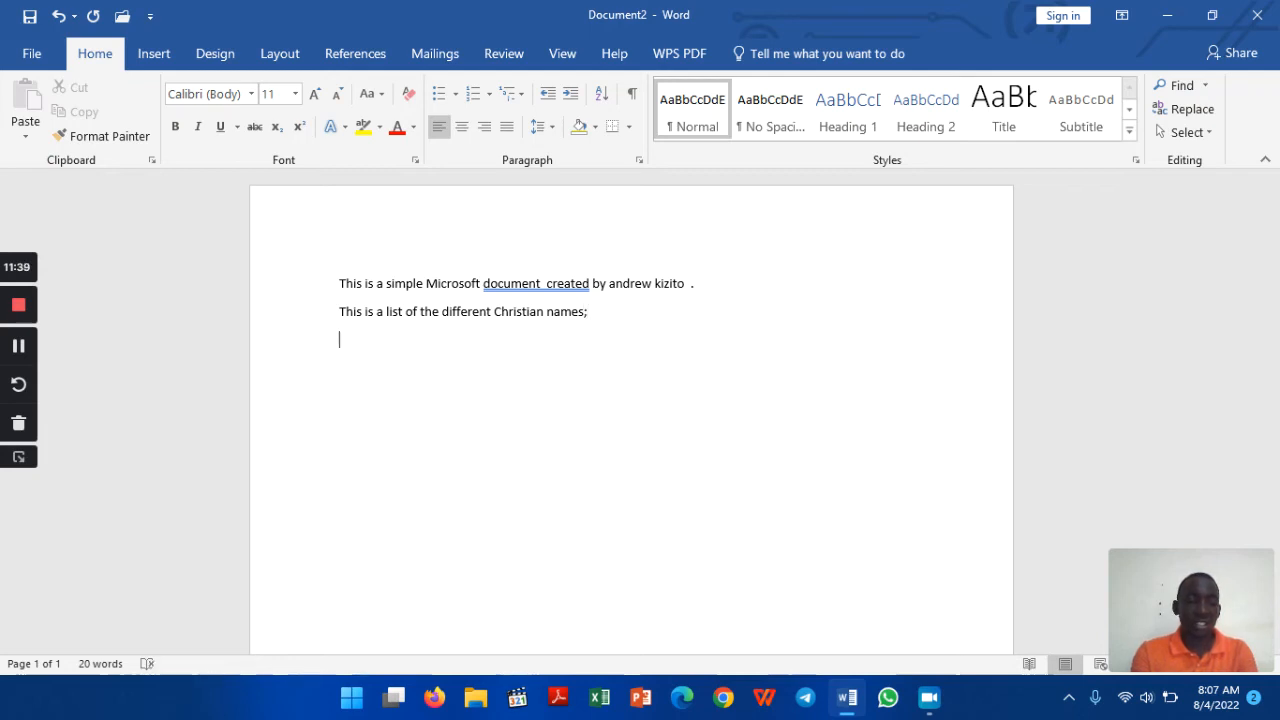
# Step: List six Christian first names below the introductory line, each on its own line
pyautogui.write('andrew')
pyautogui.press('Return')
pyautogui.write('gif')
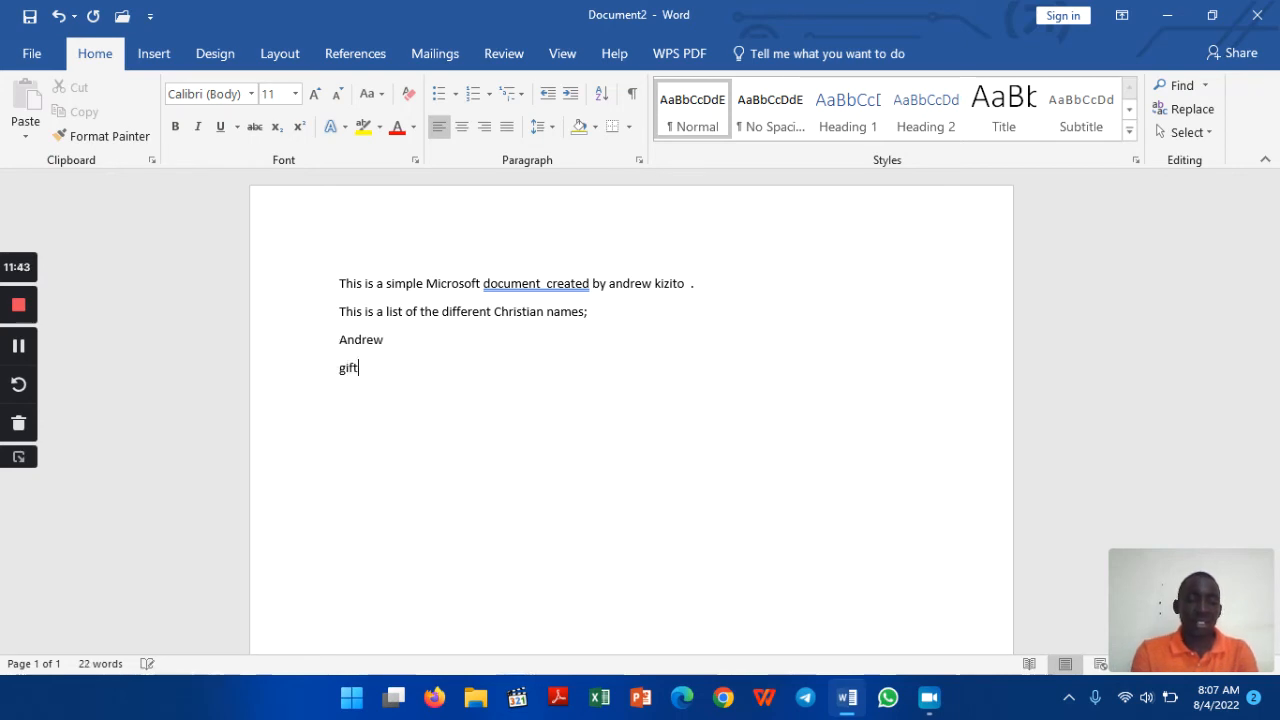
pyautogui.write('t')
pyautogui.press('Return')
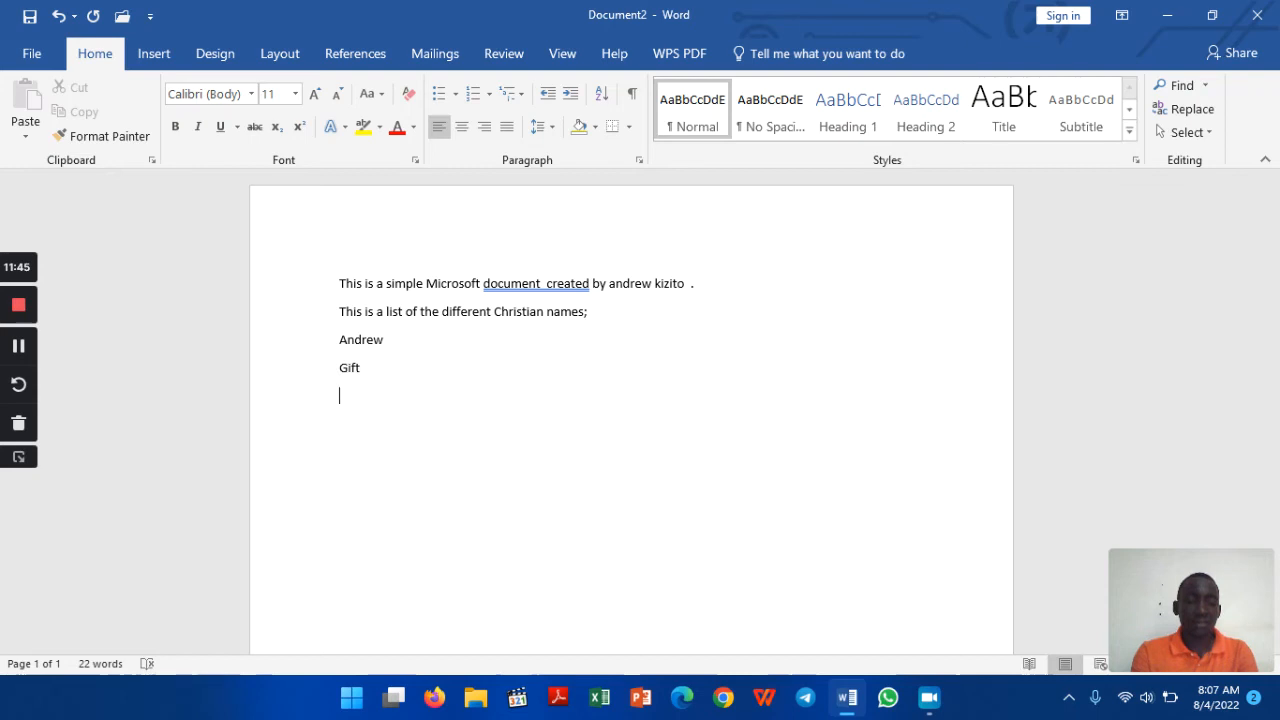
pyautogui.write('malcom')
pyautogui.press('Return')
pyautogui.write('annet')
pyautogui.press('Return')
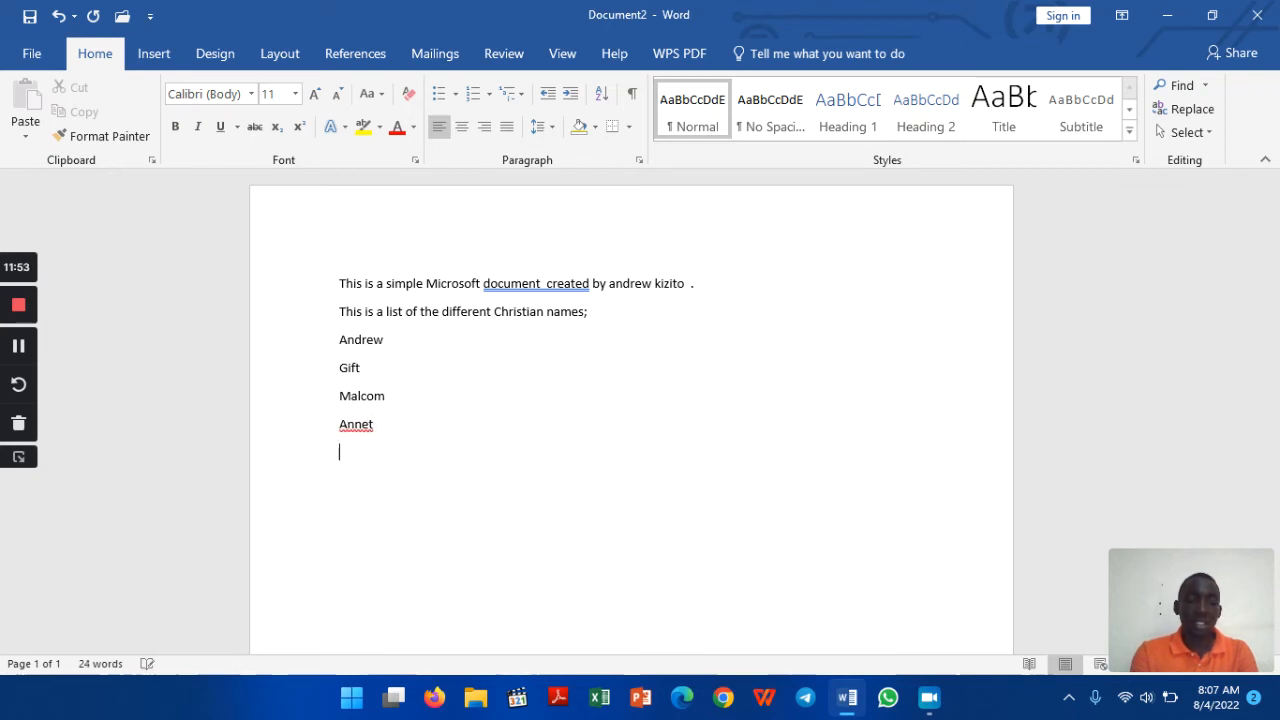
pyautogui.write('claire')
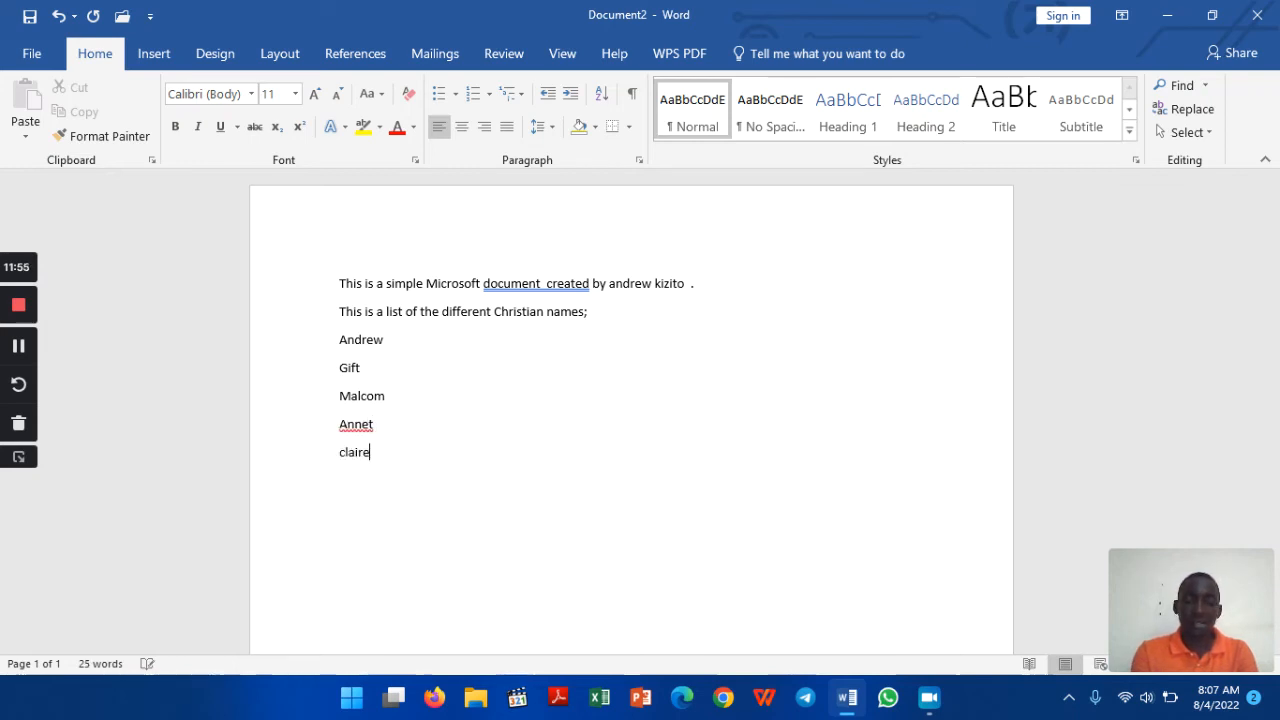
pyautogui.press('Return')
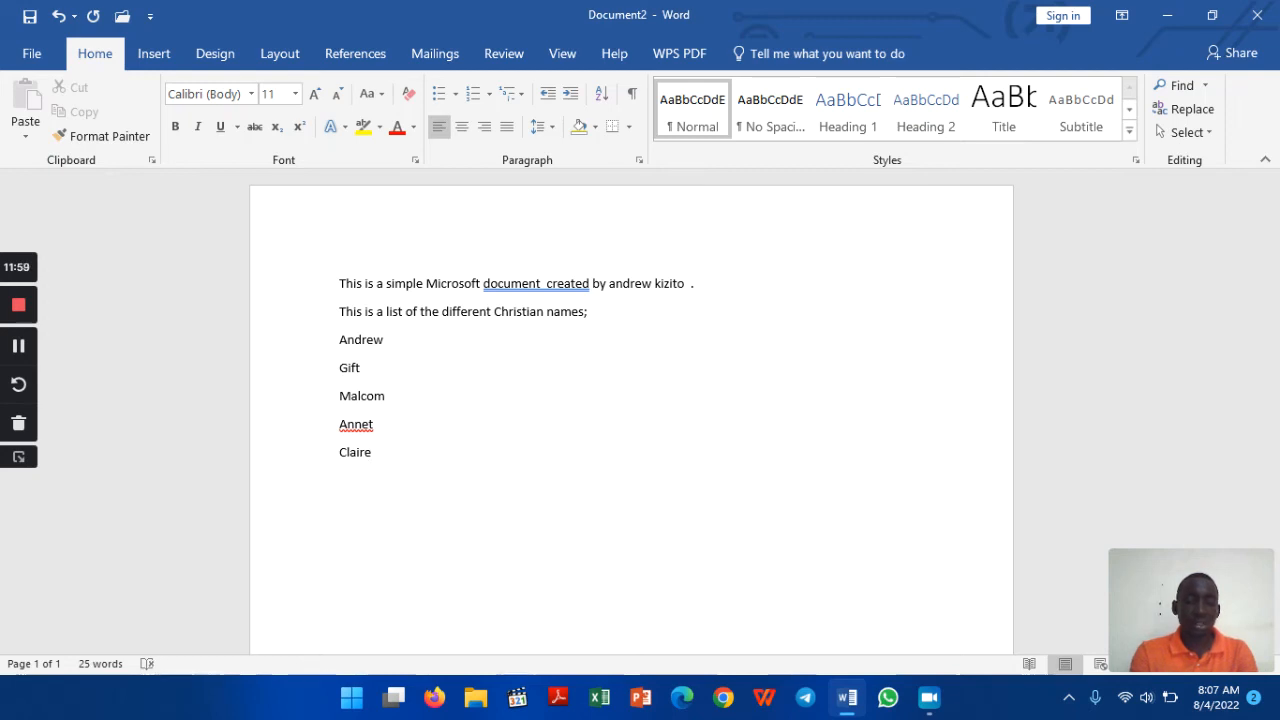
pyautogui.write('s')
pyautogui.press('BackSpace')
pyautogui.write('martin')
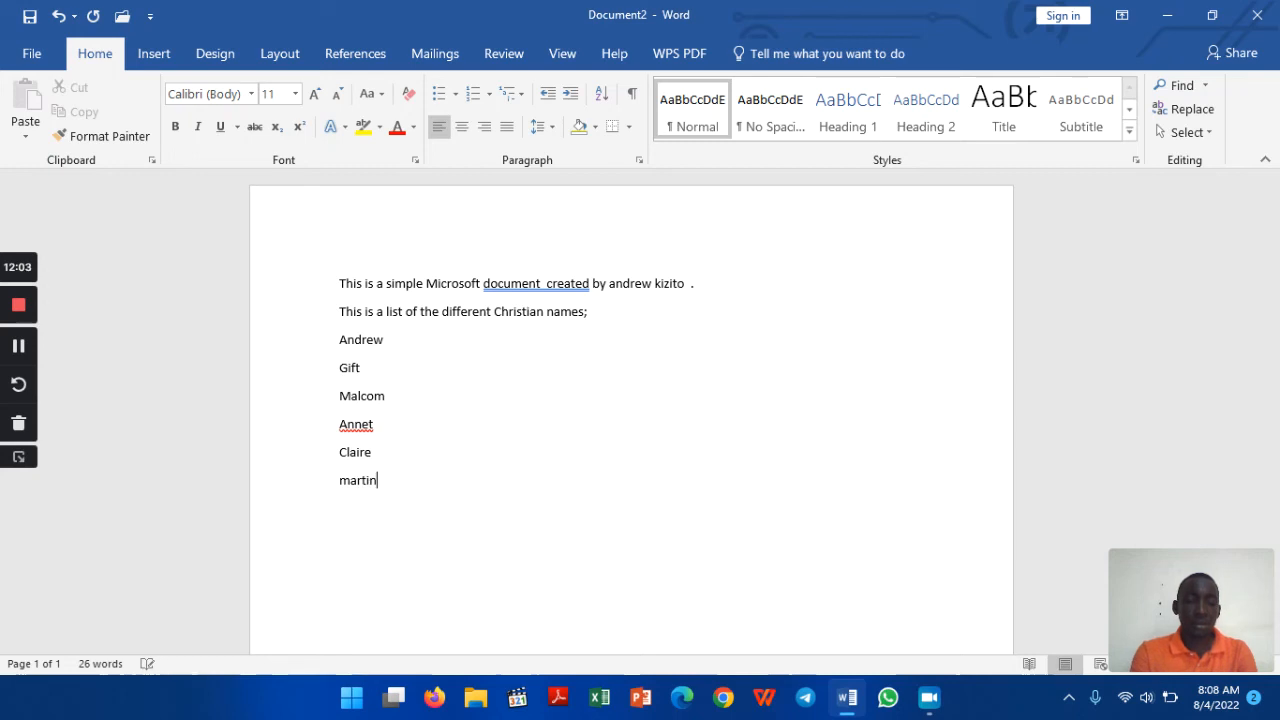
pyautogui.press('Return')
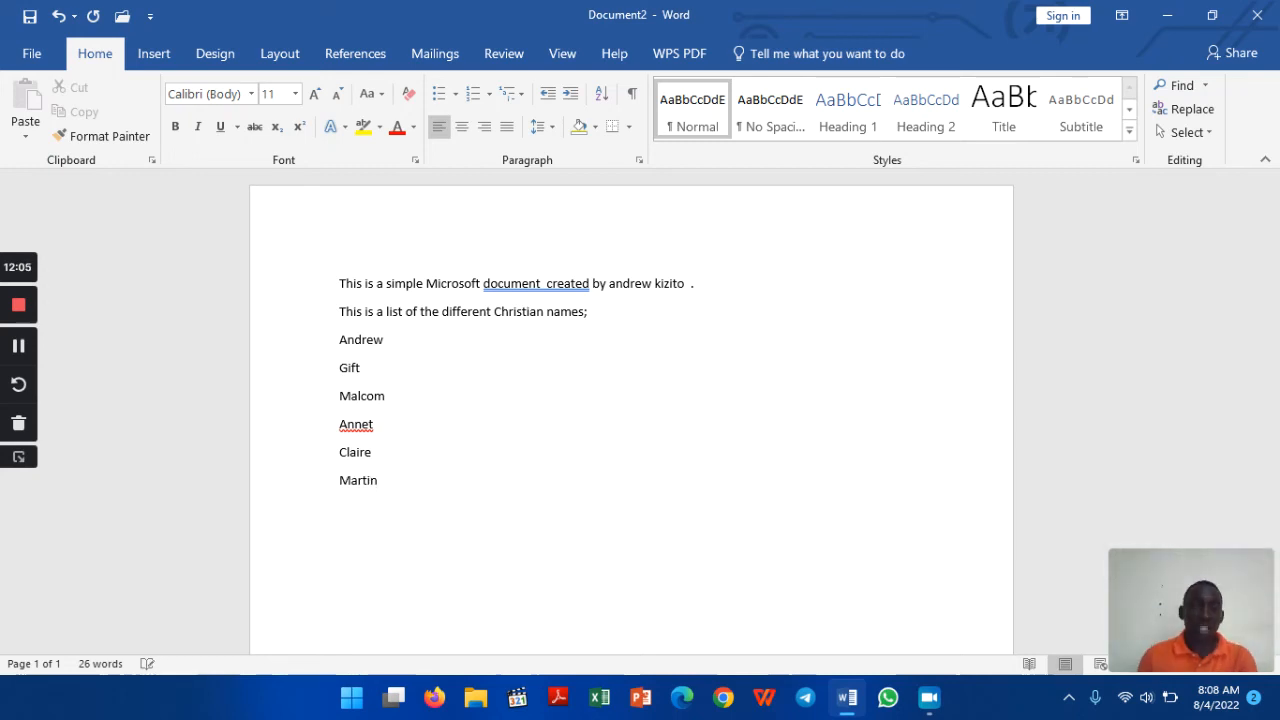
# Step: View the spelling suggestions for the flagged fourth name in the list and close them without choosing one
pyautogui.rightClick(371, 425)
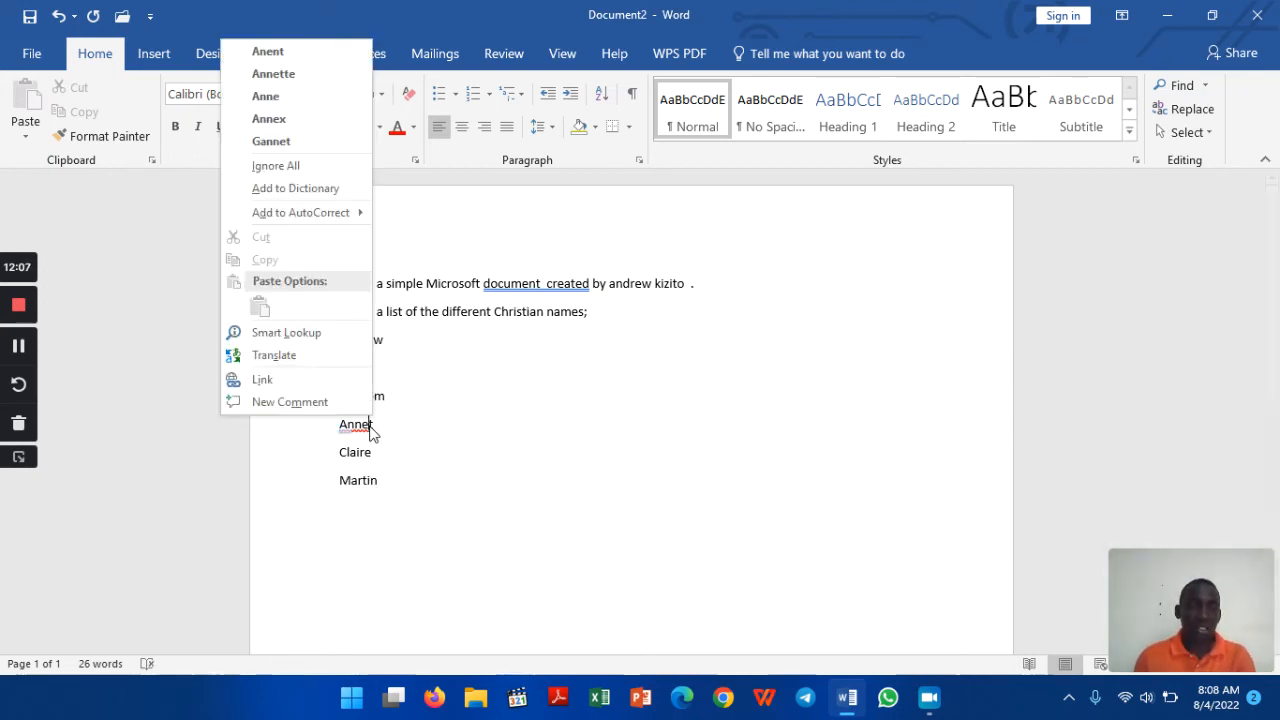
pyautogui.click(466, 440)
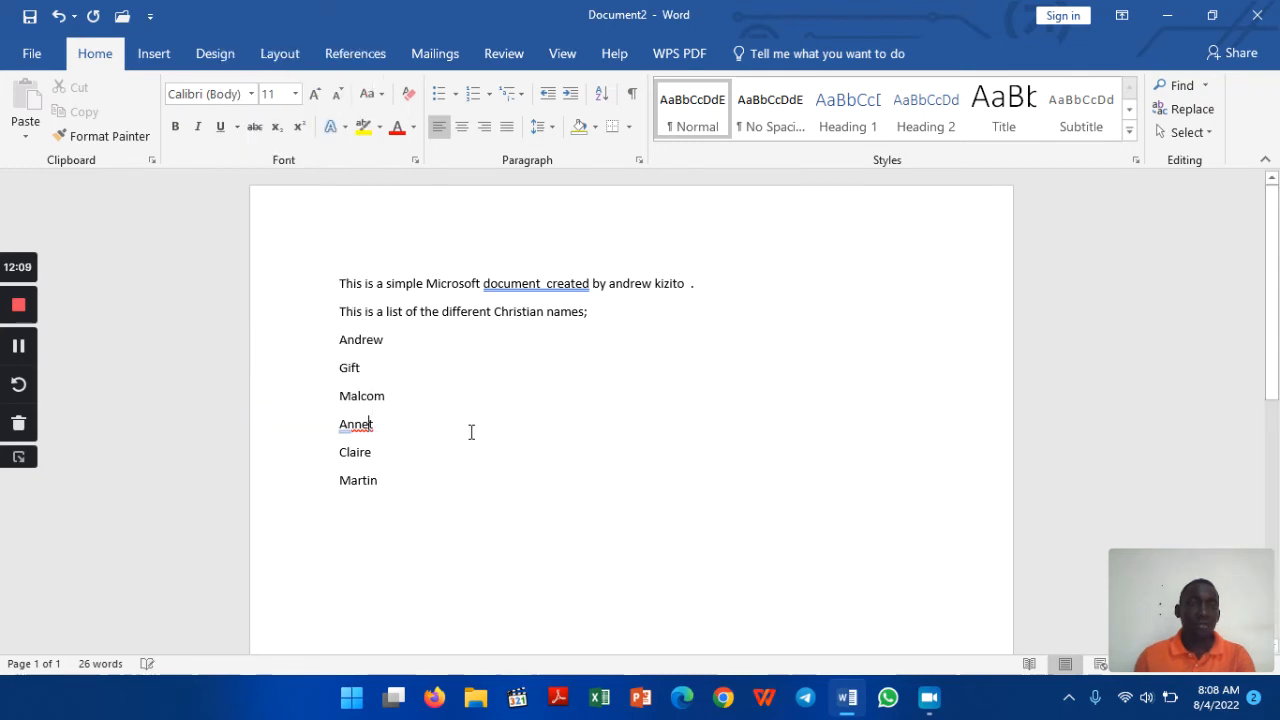
pyautogui.click(385, 340)
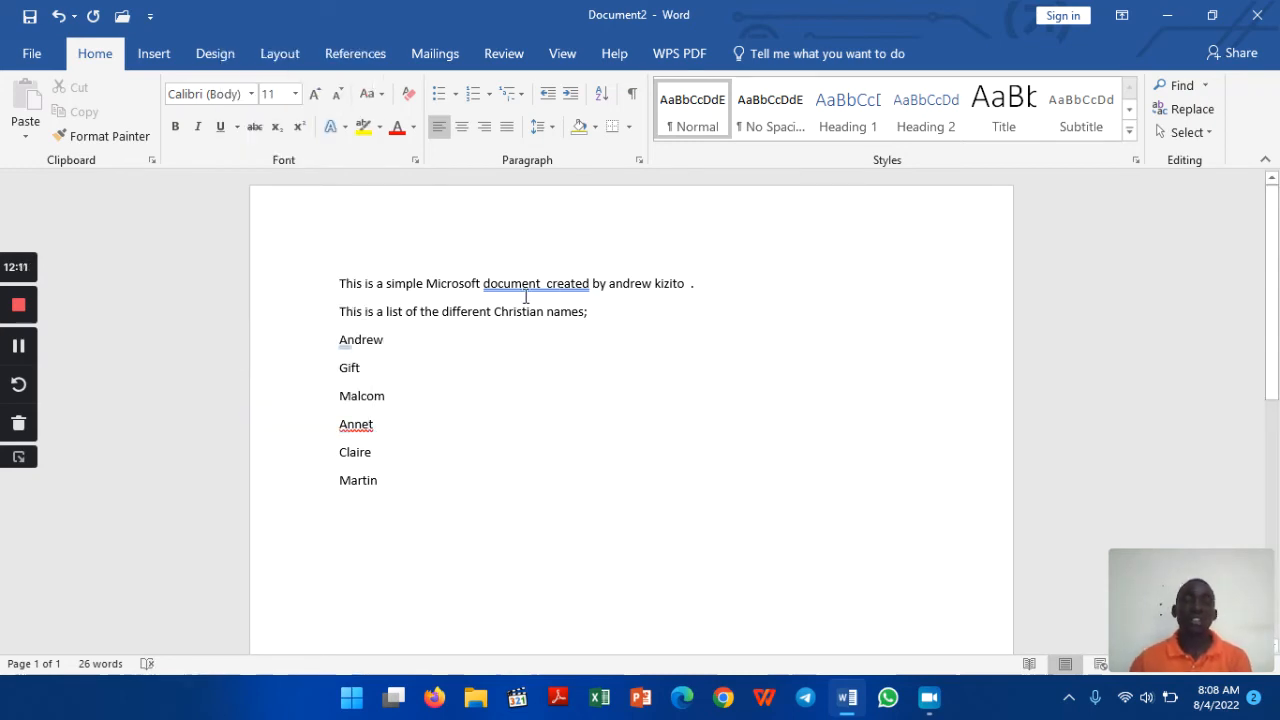
# Step: Accept the grammar suggestions that remove the extra spaces between "document" and "created" and before the first line's full stop
pyautogui.rightClick(541, 286)
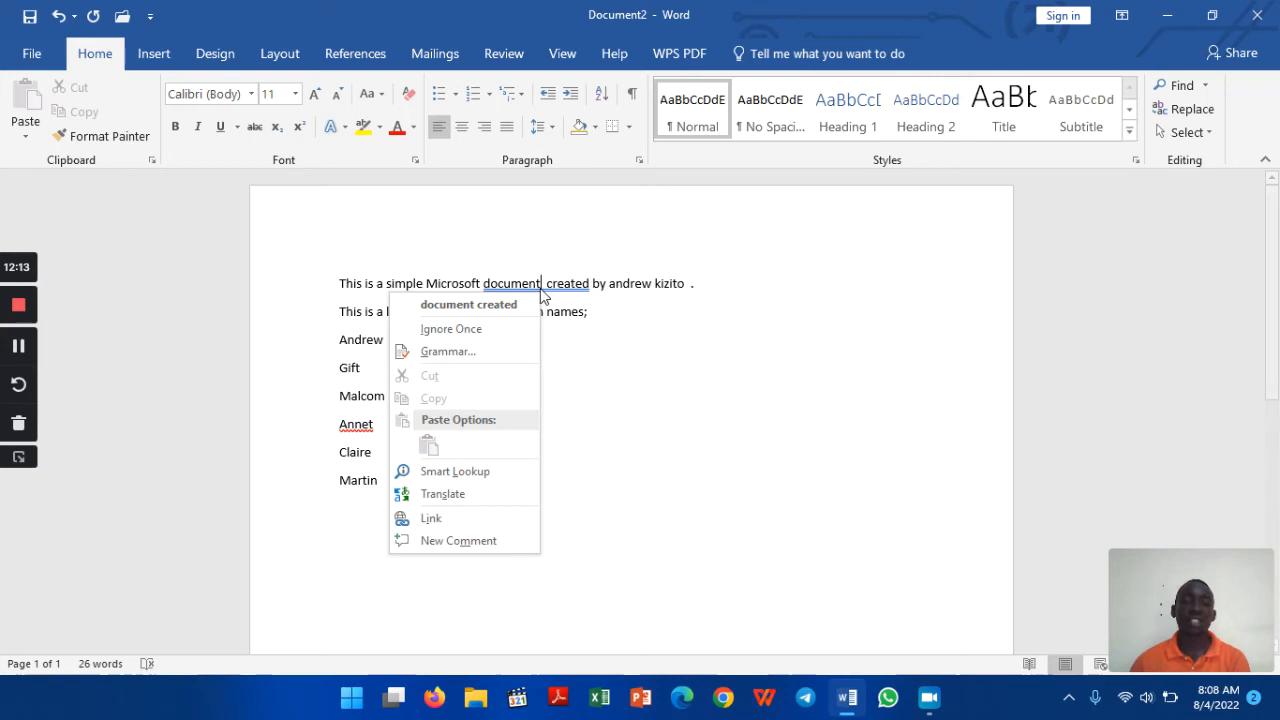
pyautogui.click(516, 306)
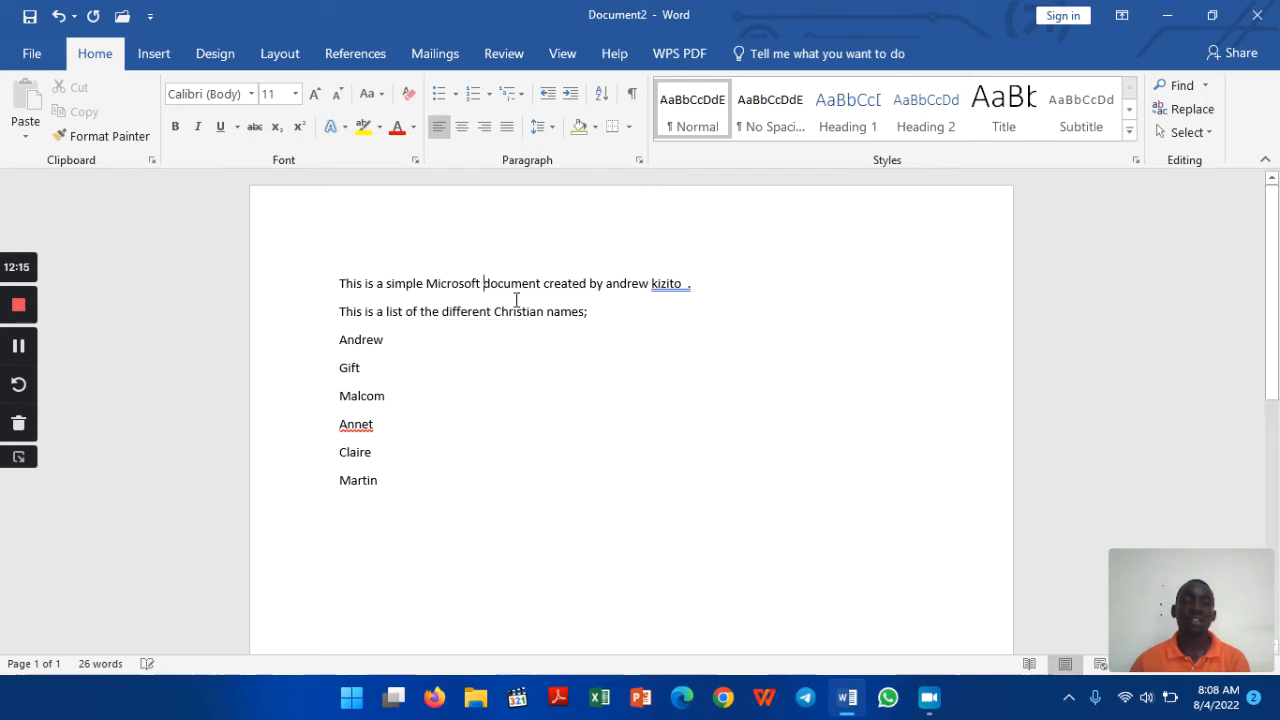
pyautogui.rightClick(668, 286)
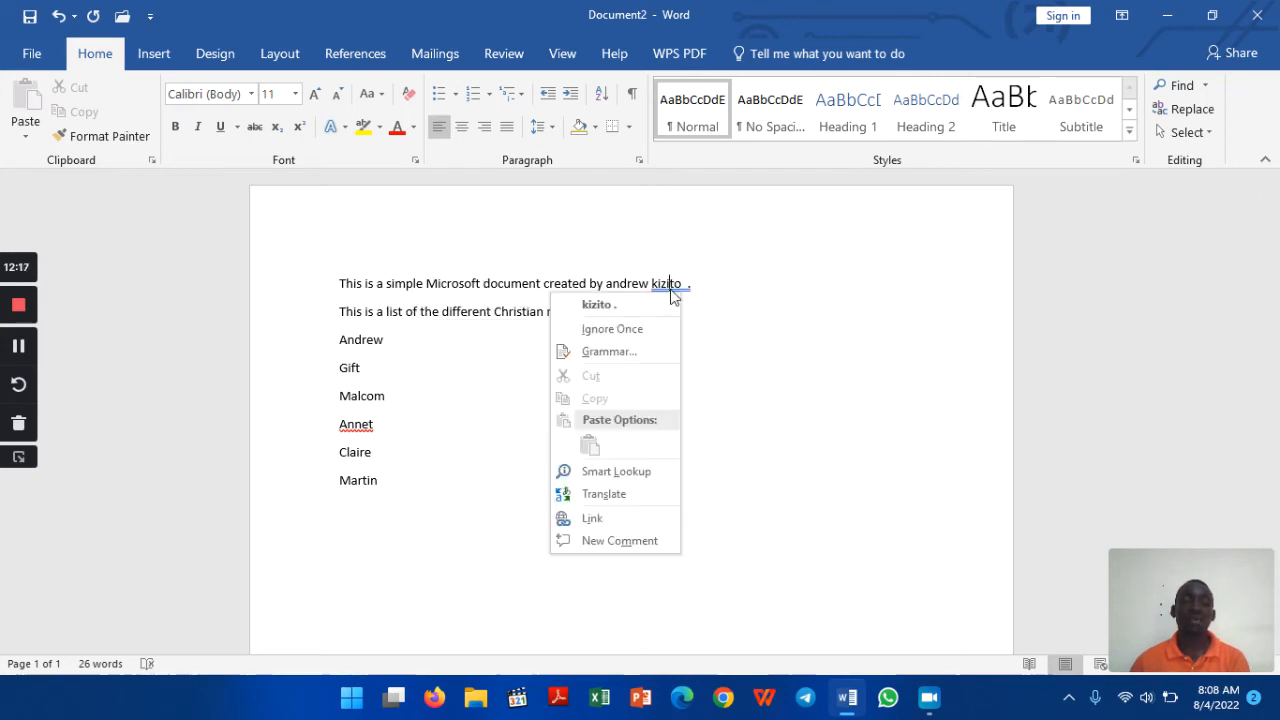
pyautogui.click(621, 310)
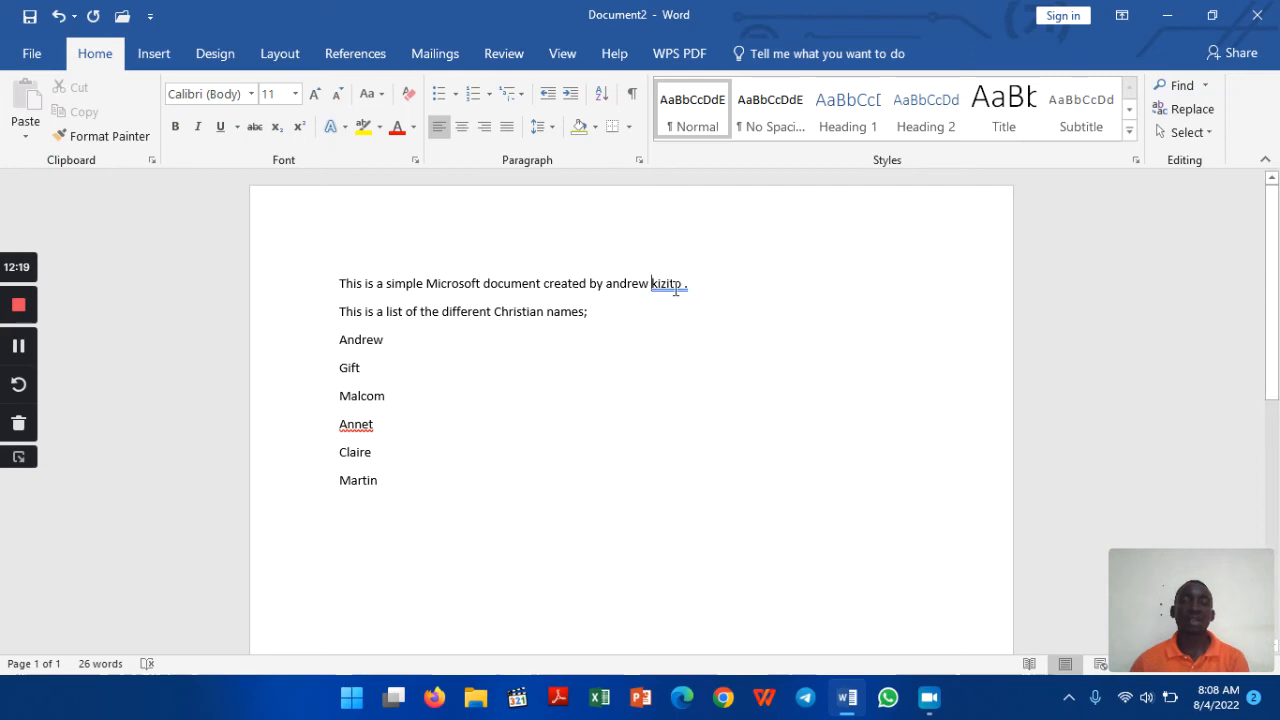
pyautogui.click(625, 310)
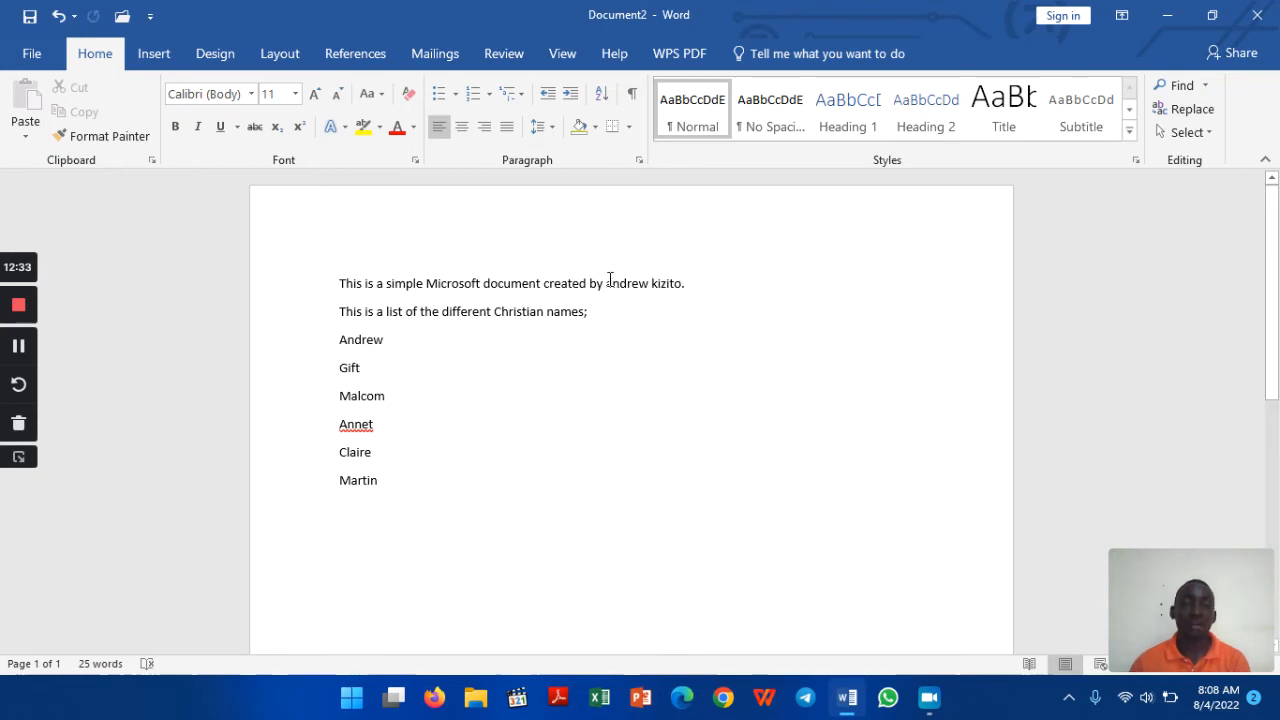
# Step: Change the author's name at the end of the first line to Capitalize Each Word
pyautogui.moveTo(609, 281); pyautogui.dragTo(677, 281)
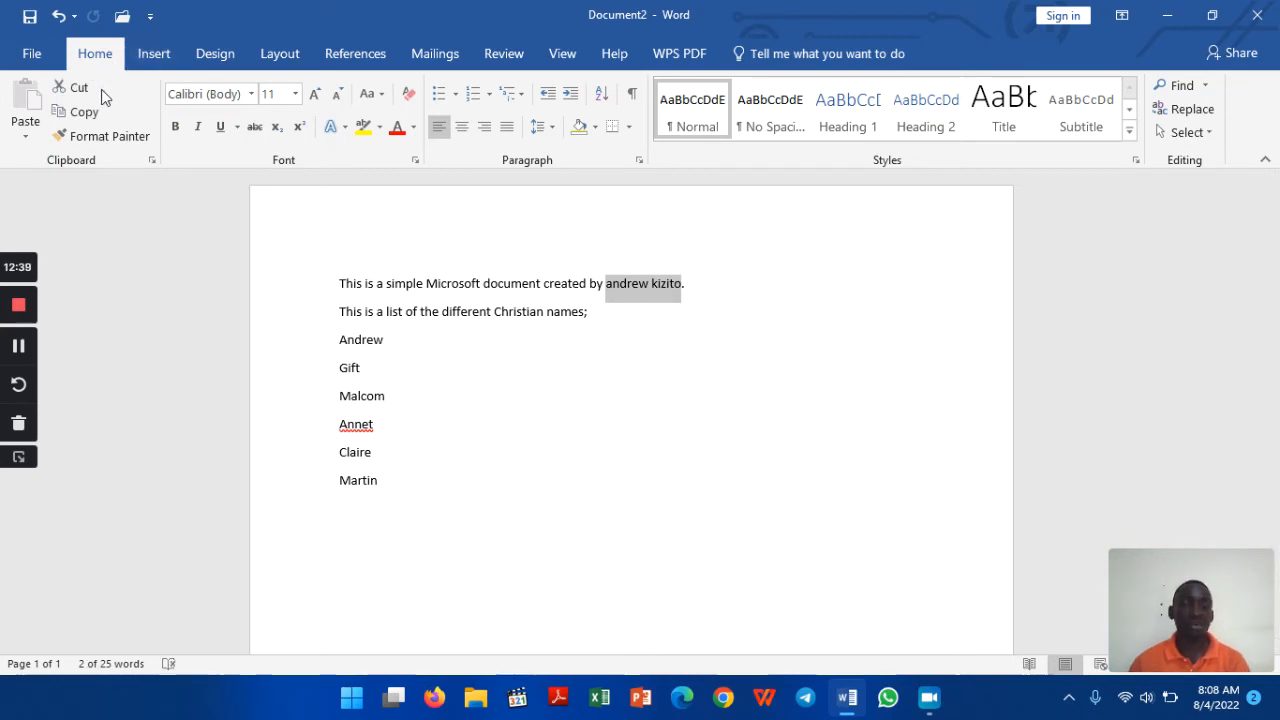
pyautogui.click(383, 99)
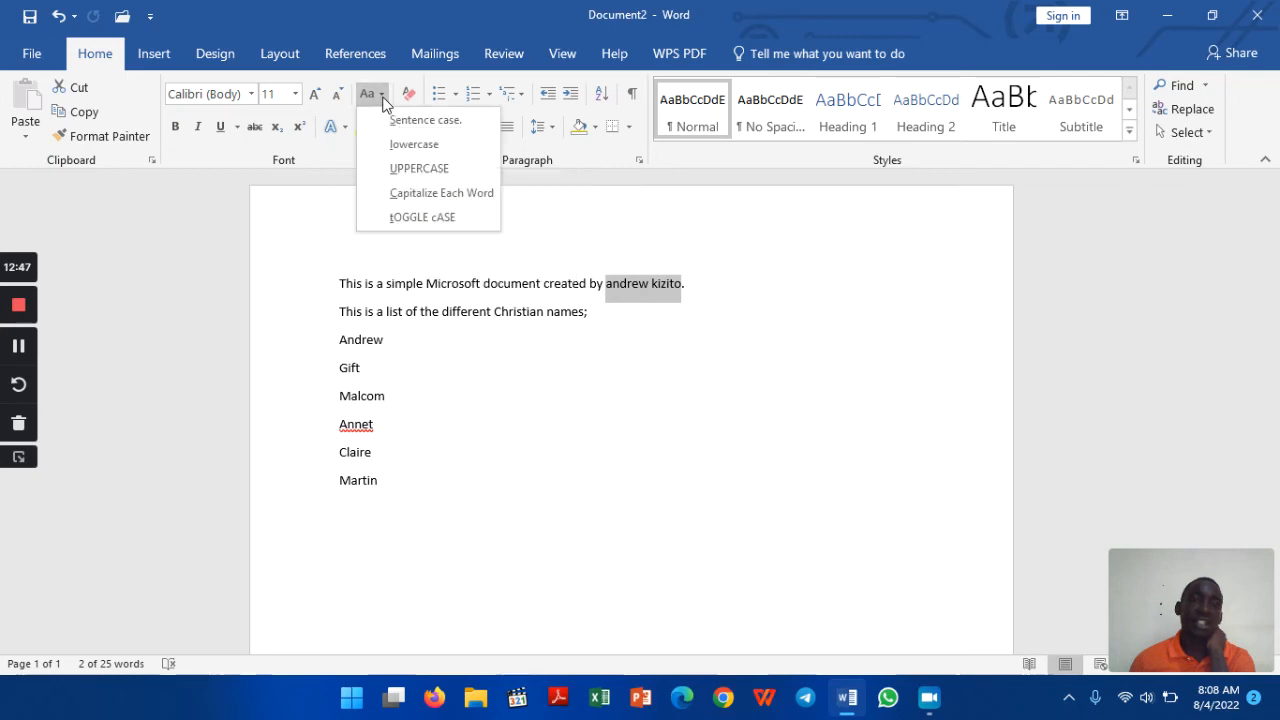
pyautogui.click(443, 200)
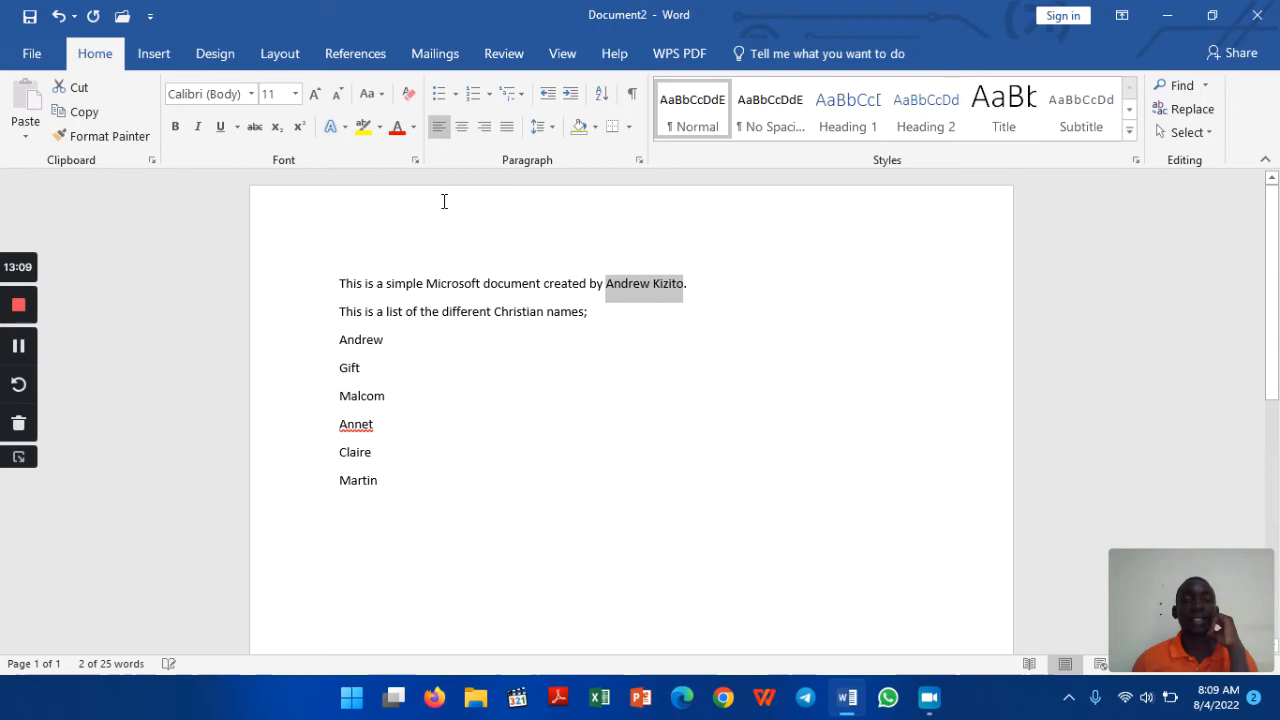
pyautogui.click(644, 408)
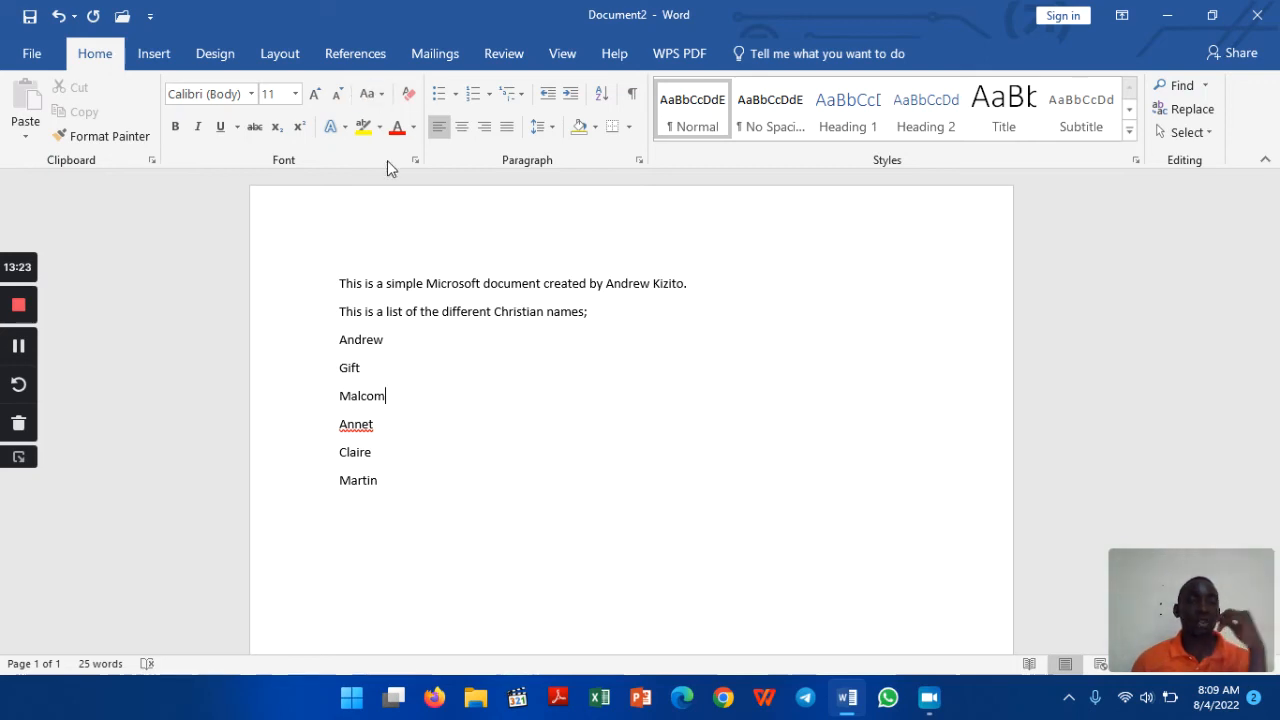
# Step: Select all the document text and choose the Bold Italic font style at size 14 in the Font settings
pyautogui.moveTo(386, 484); pyautogui.dragTo(344, 283)
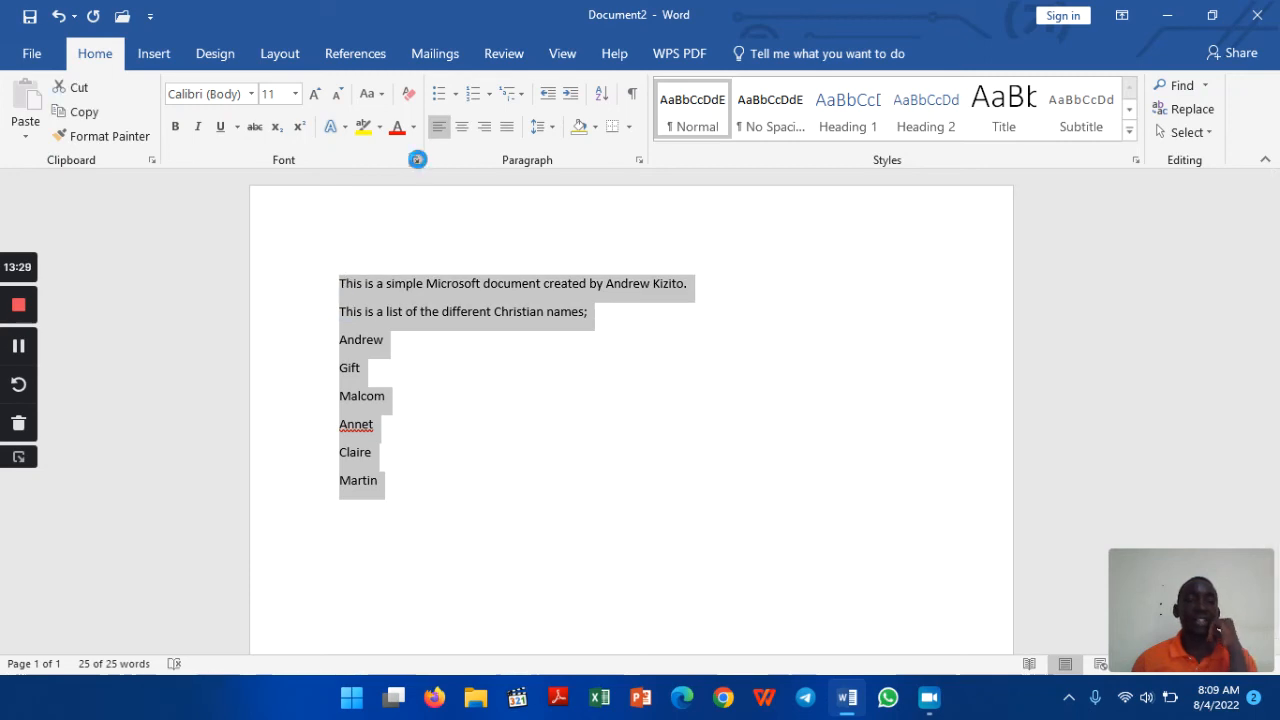
pyautogui.click(416, 160)
pyautogui.moveTo(998, 77); pyautogui.dragTo(911, 75)
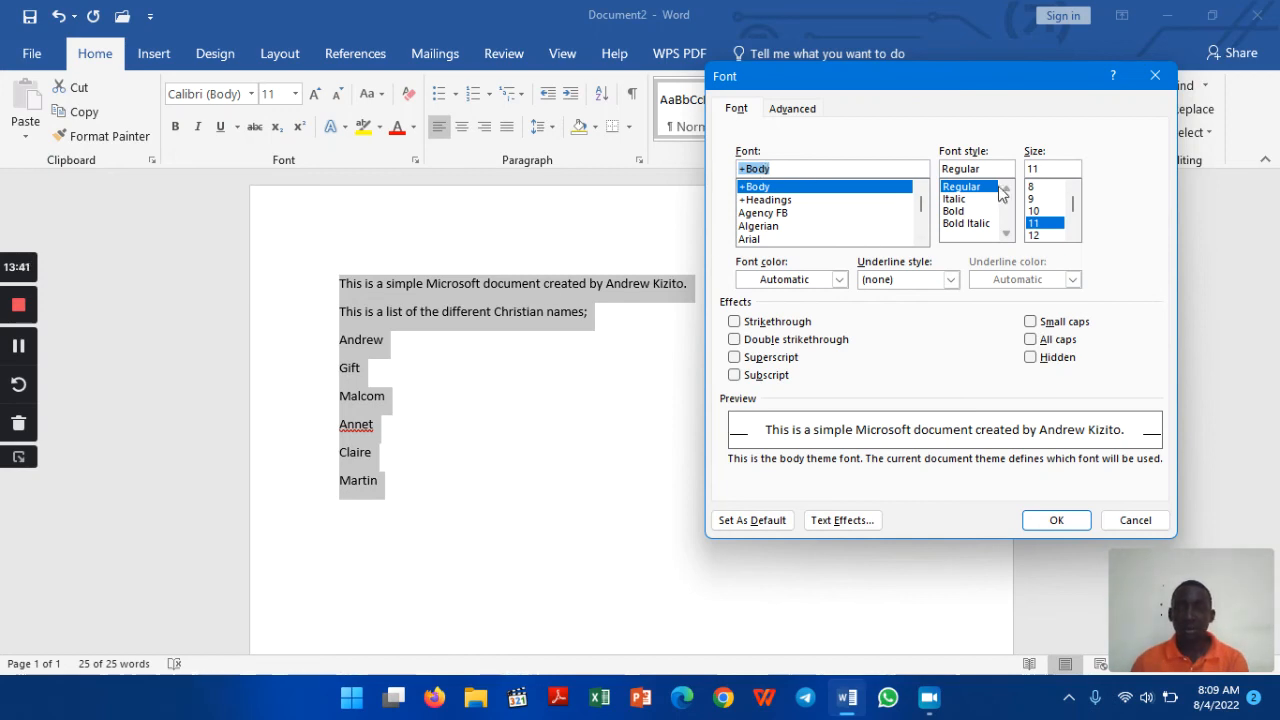
pyautogui.click(1007, 235)
pyautogui.click(962, 223)
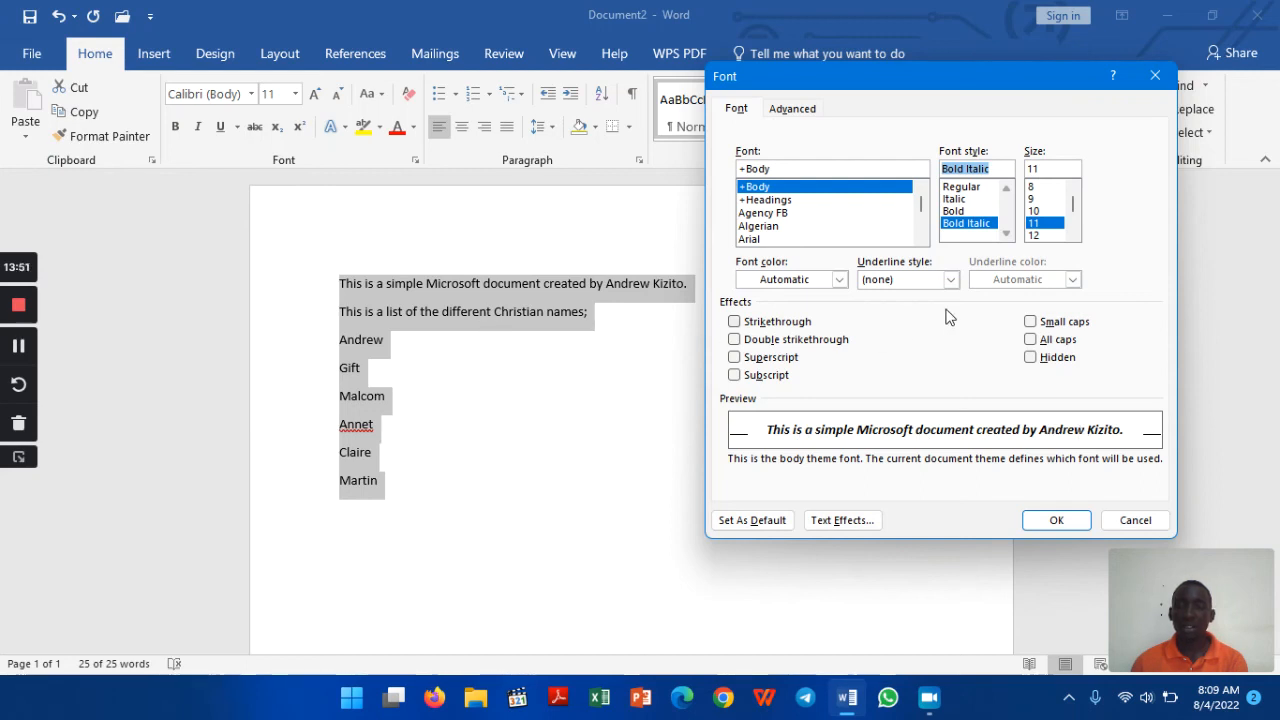
pyautogui.click(1072, 233)
pyautogui.click(1072, 233)
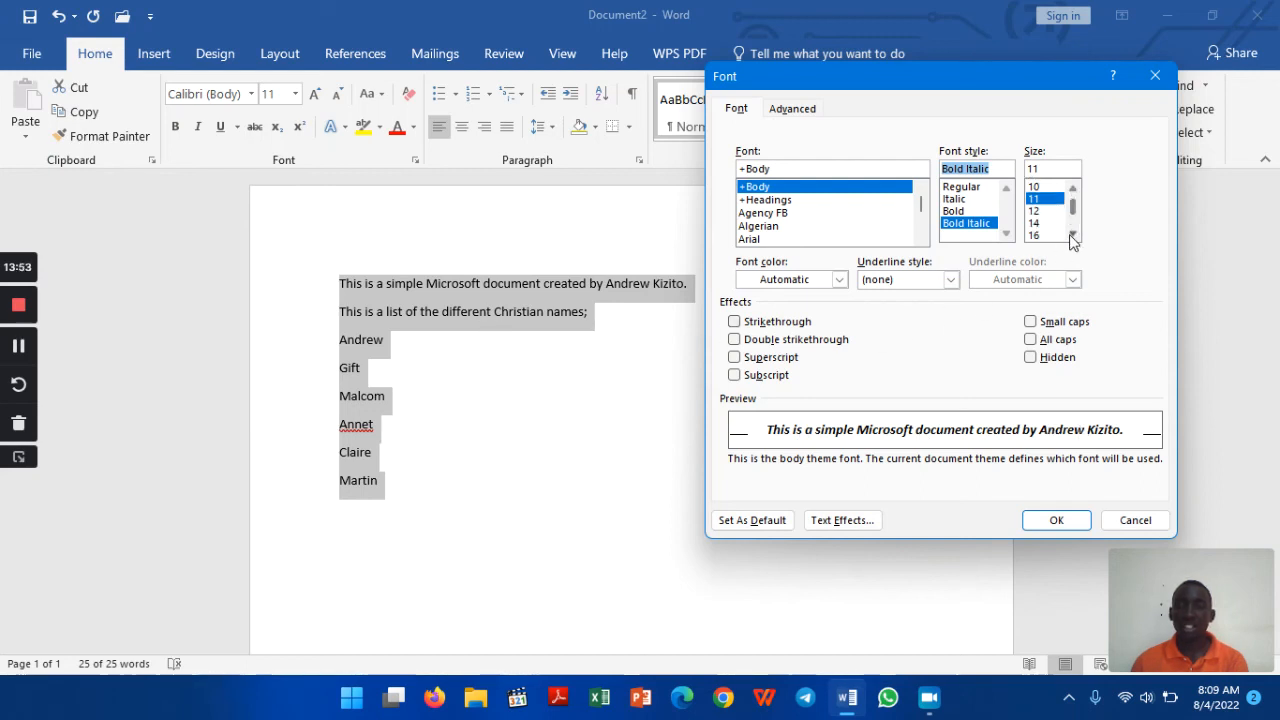
pyautogui.click(1072, 233)
pyautogui.click(1040, 211)
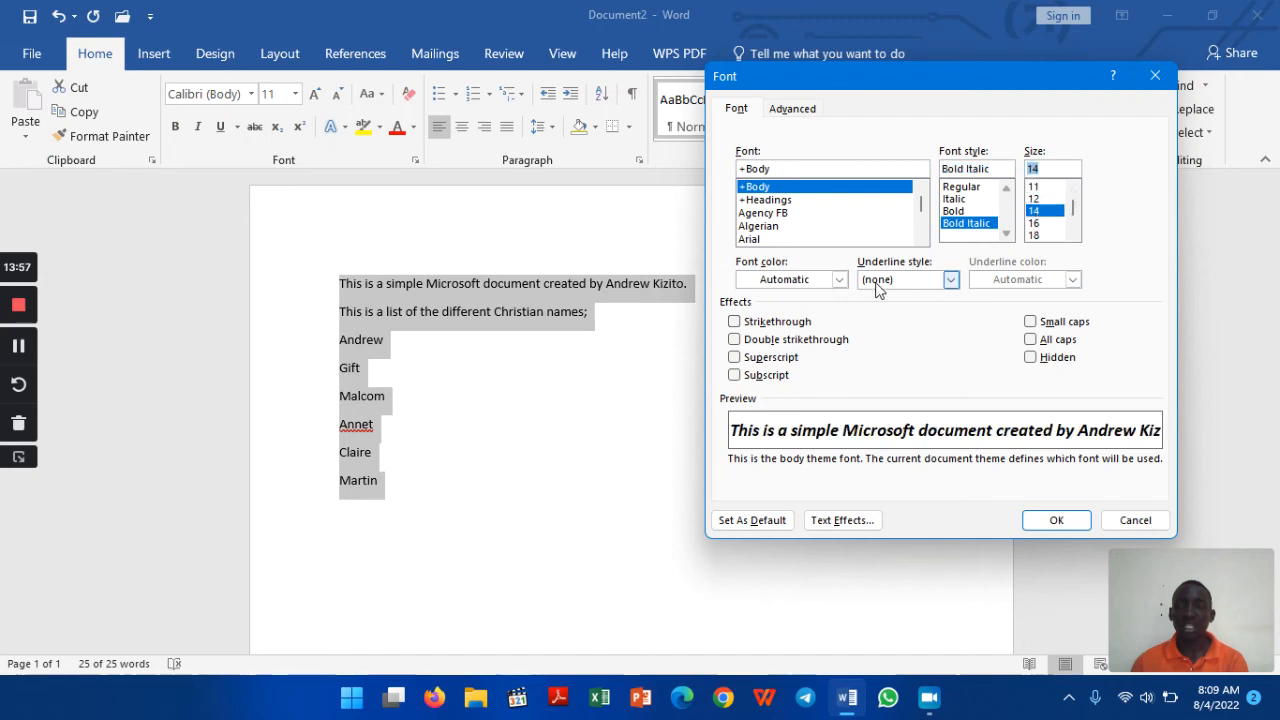
# Step: Choose Times New Roman as the font for the selected text
pyautogui.click(921, 238)
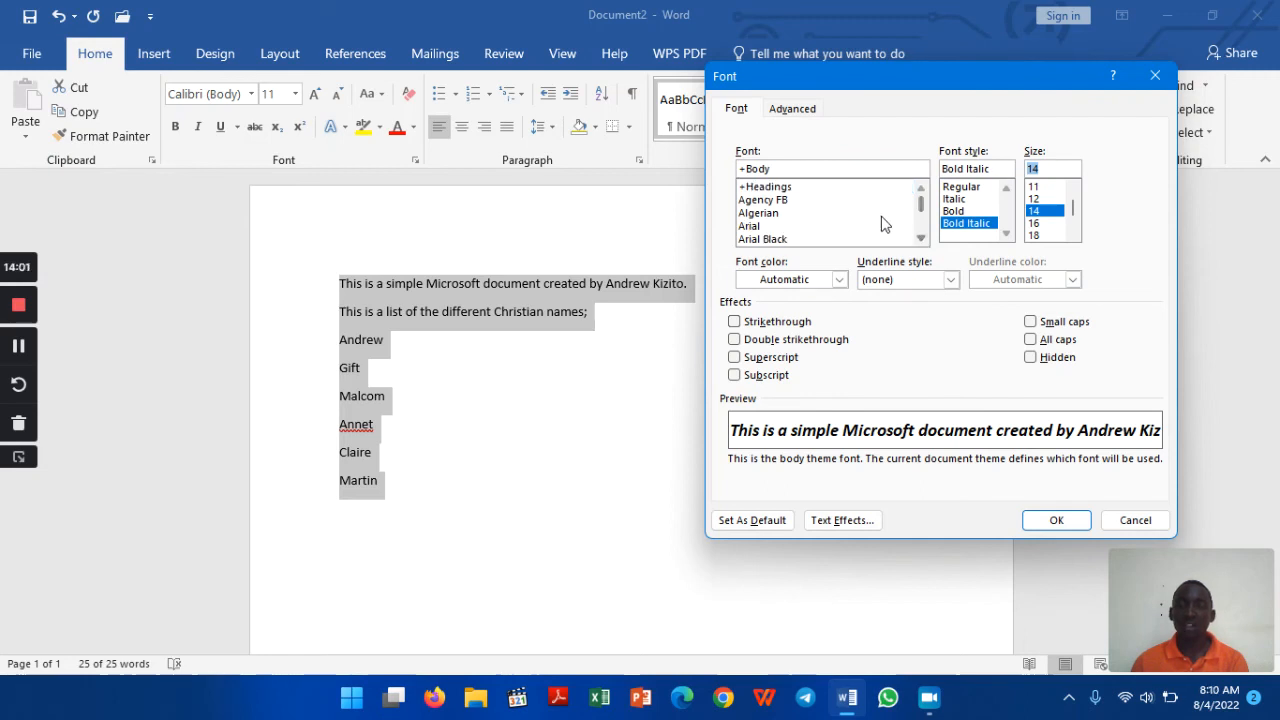
pyautogui.scroll(-2, 840, 214)
pyautogui.scroll(-20, 840, 214)
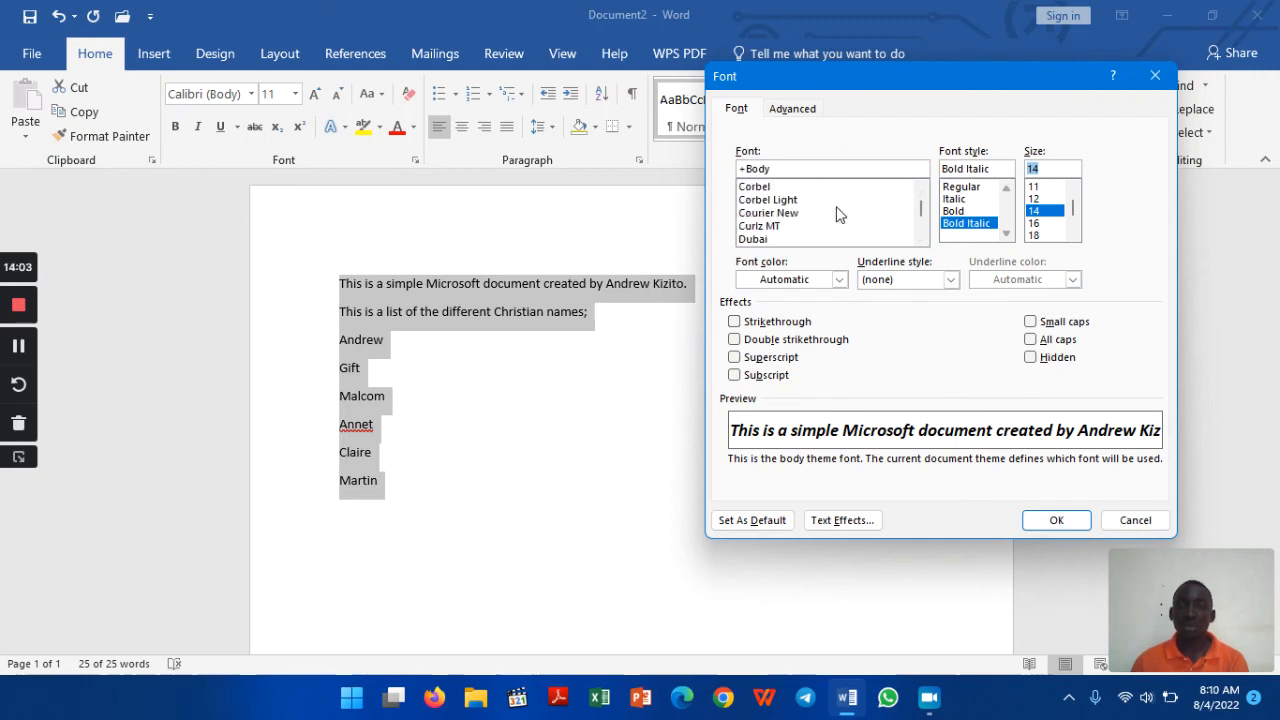
pyautogui.scroll(-20, 838, 213)
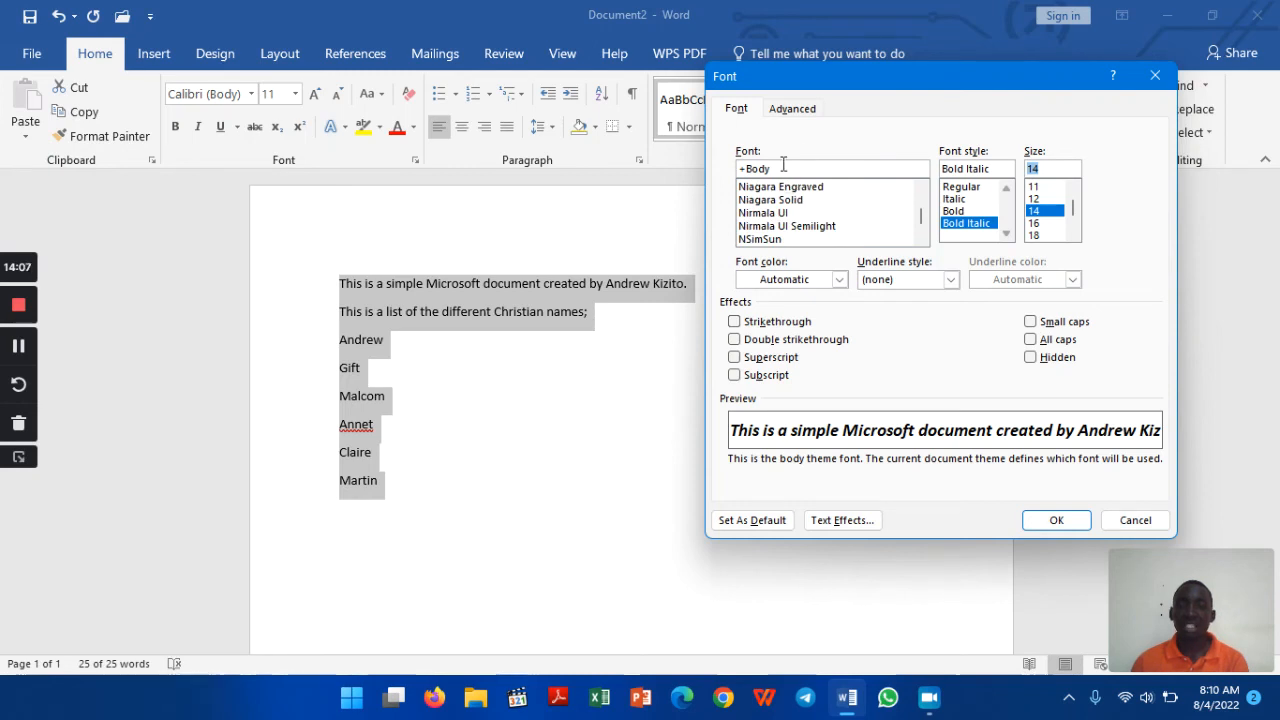
pyautogui.moveTo(783, 165); pyautogui.dragTo(733, 167)
pyautogui.write('t')
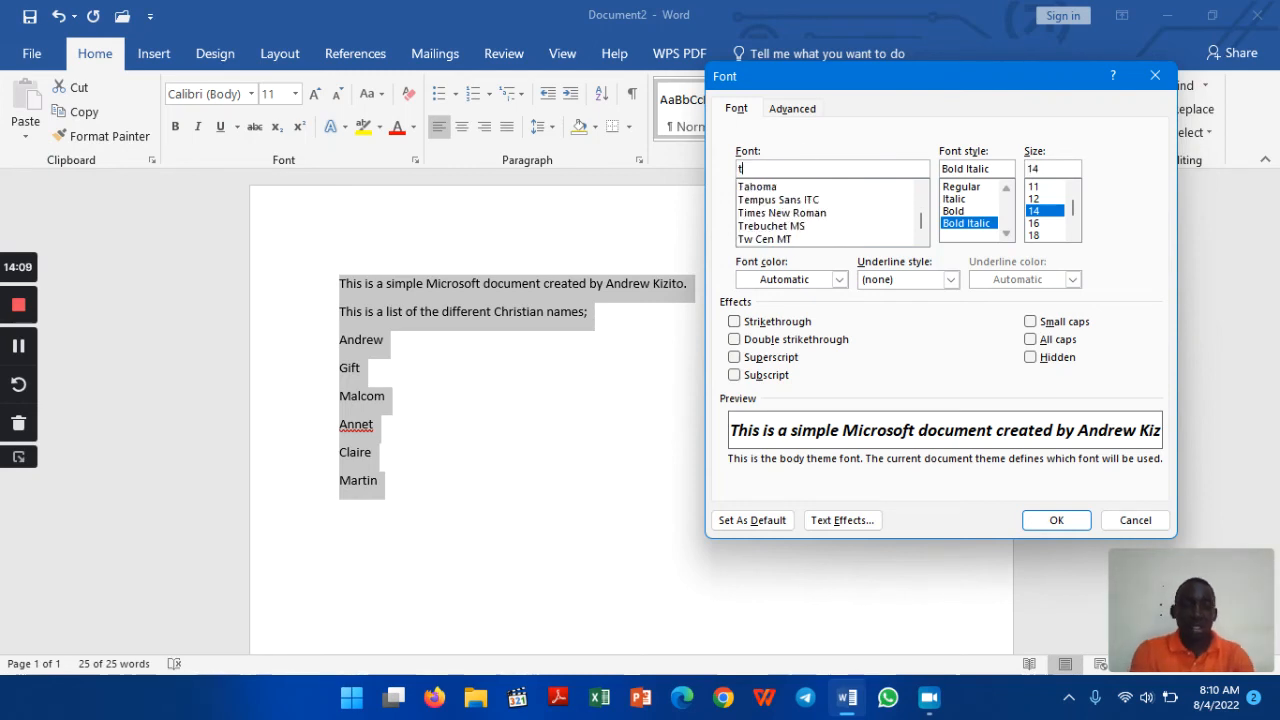
pyautogui.write('imes')
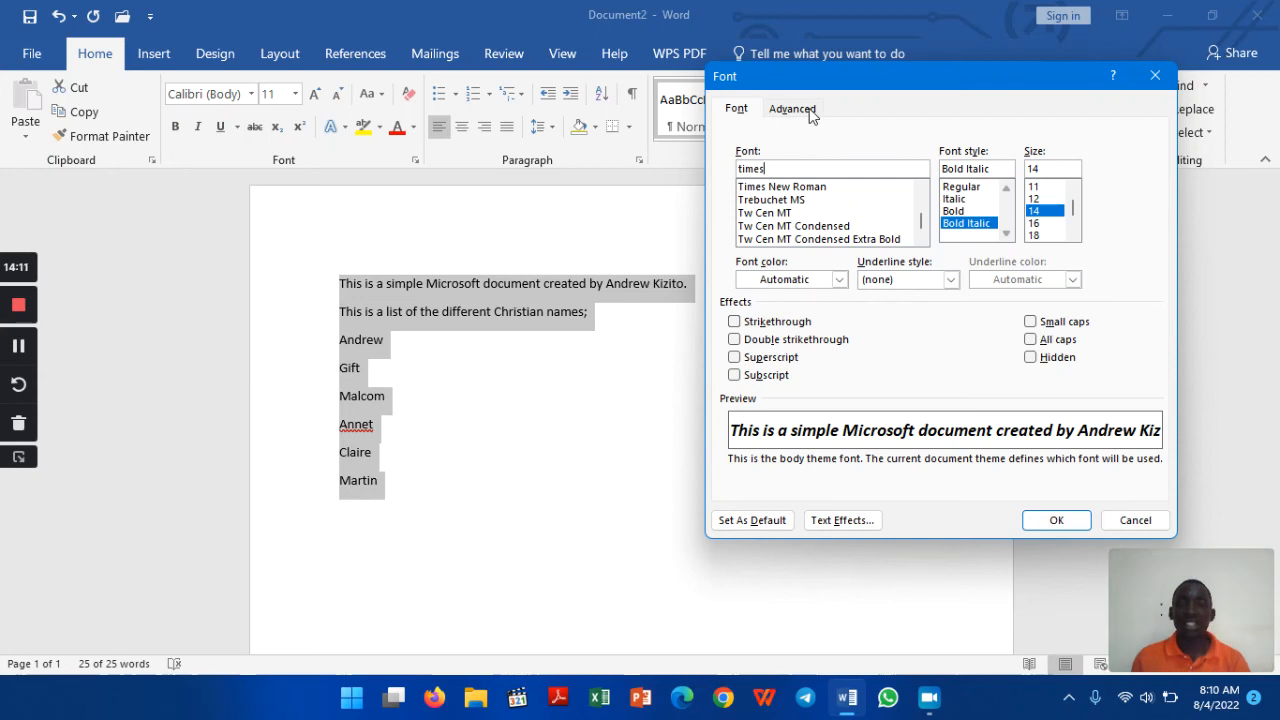
pyautogui.click(792, 188)
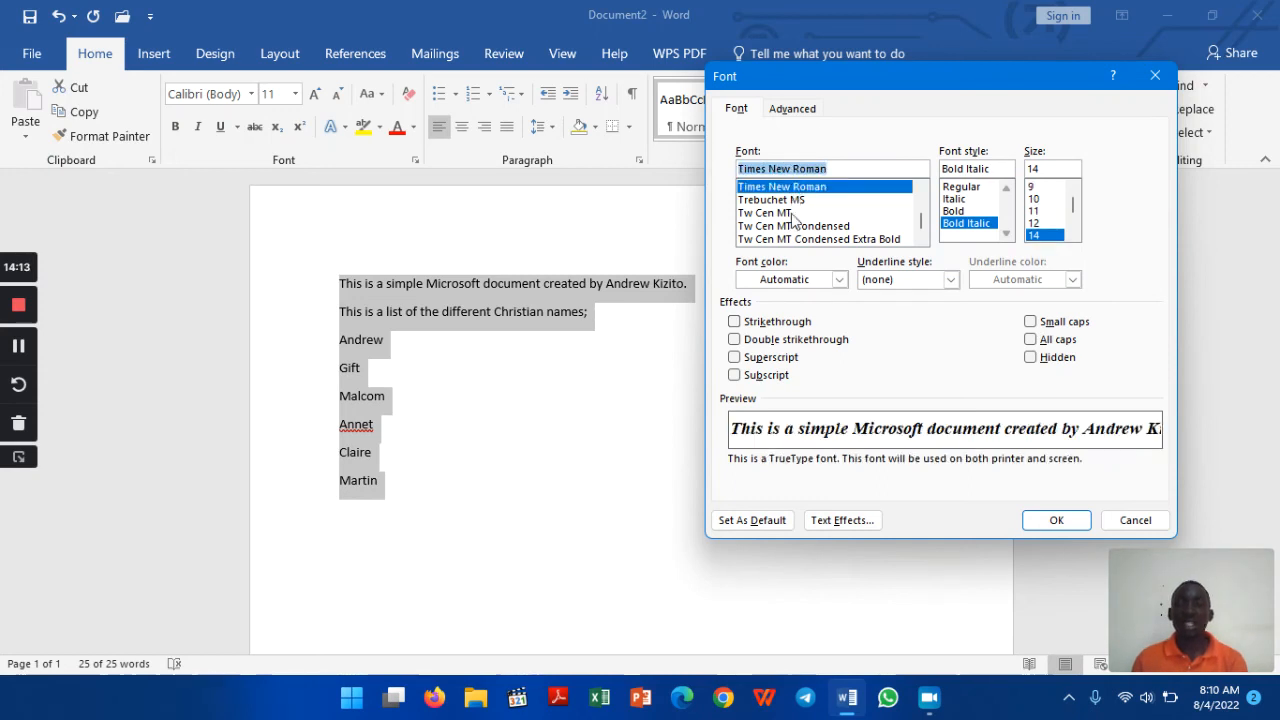
# Step: Set the font color to standard green, preview the All caps effect and clear it, and apply the font settings
pyautogui.click(840, 280)
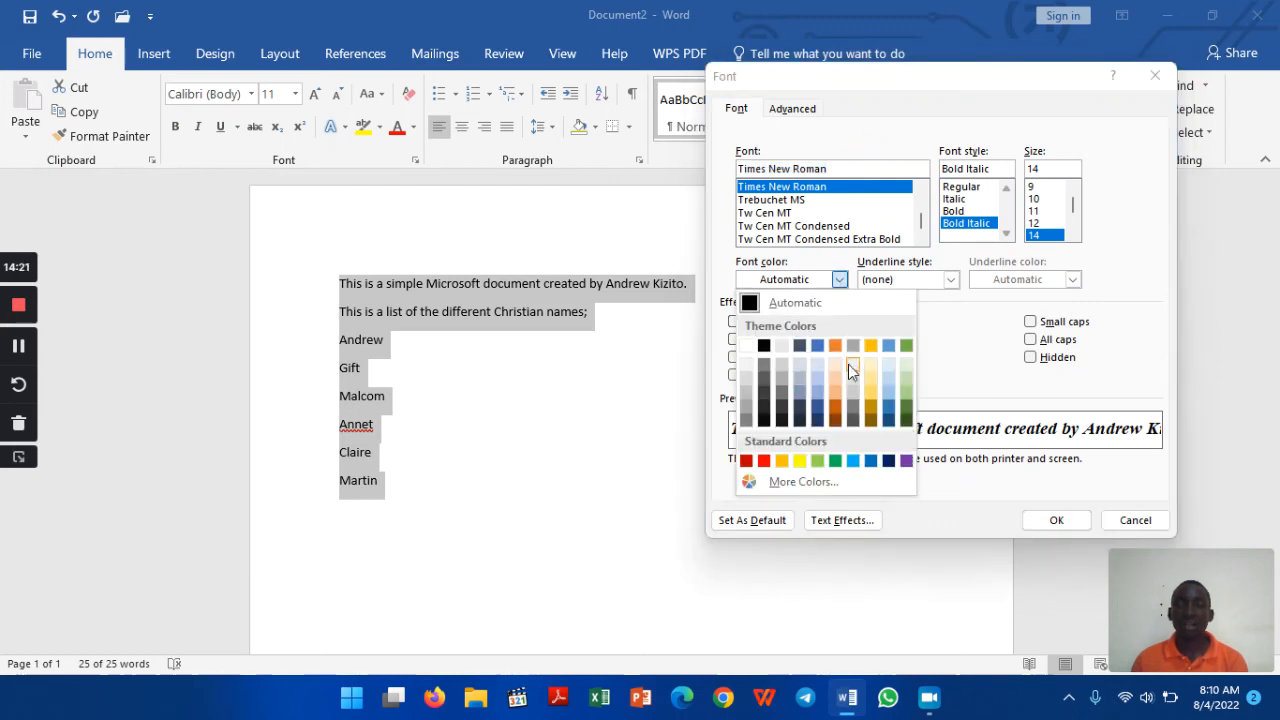
pyautogui.click(836, 462)
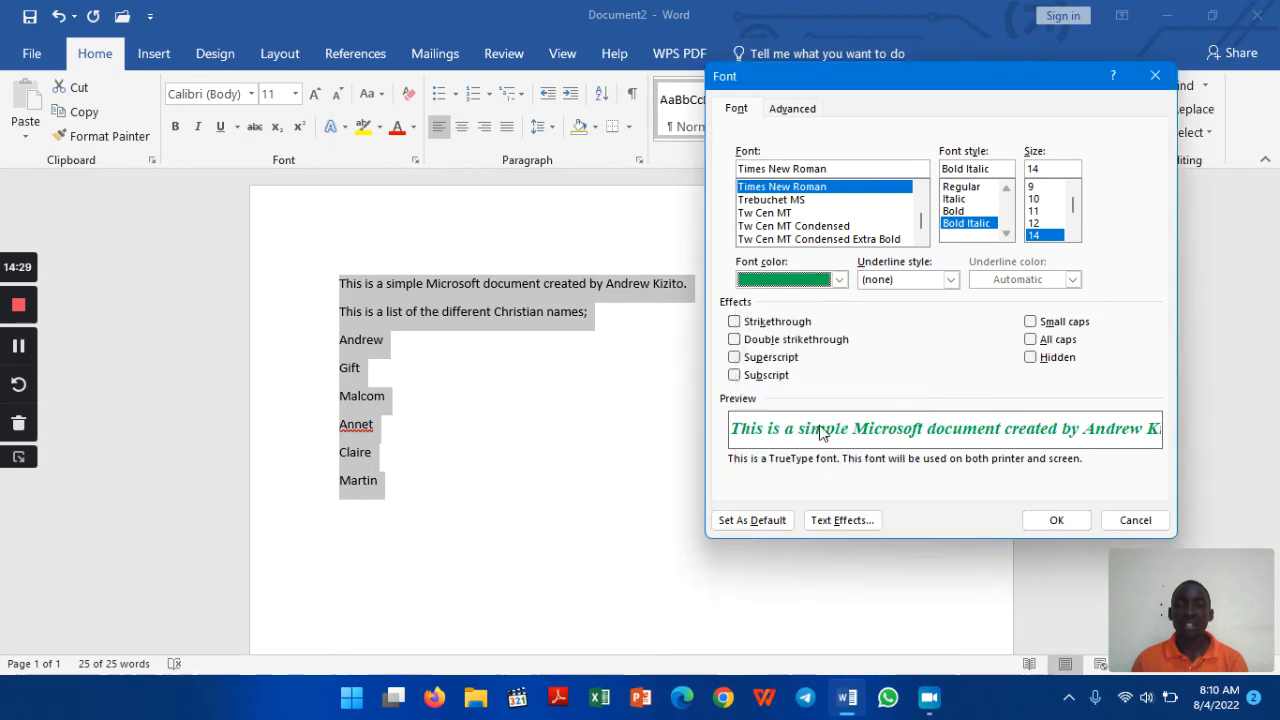
pyautogui.click(1031, 341)
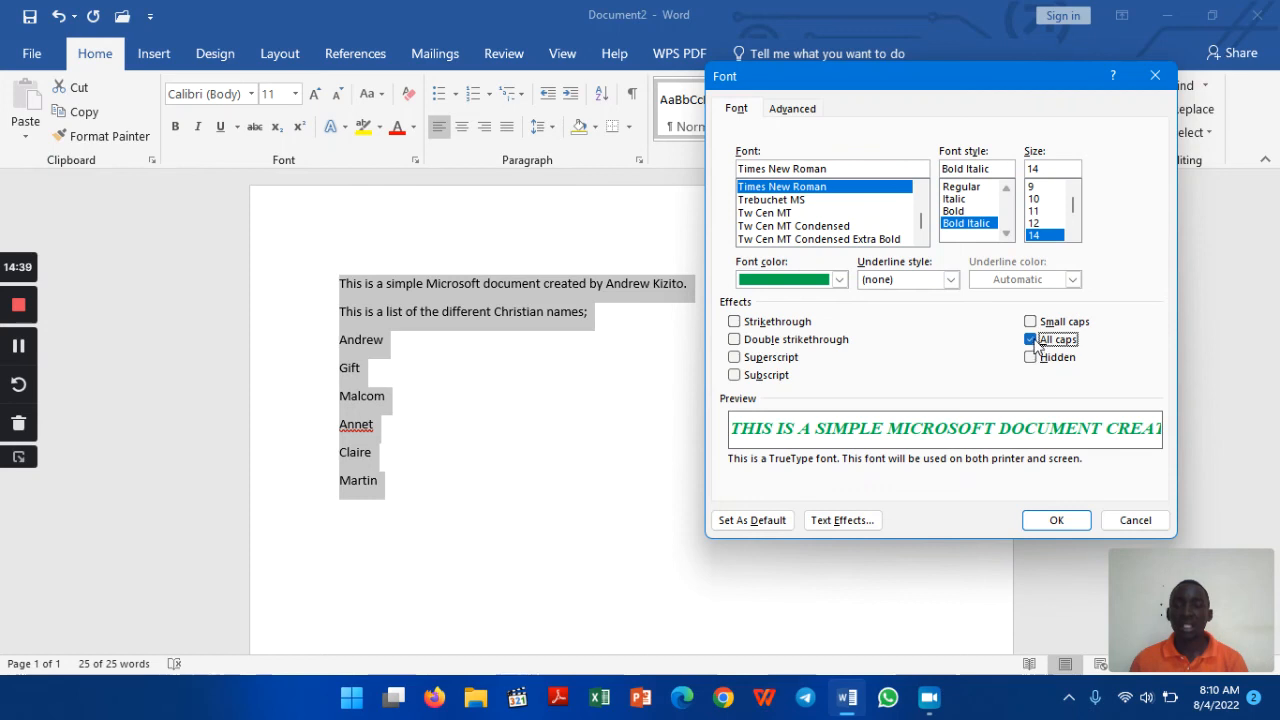
pyautogui.click(1031, 340)
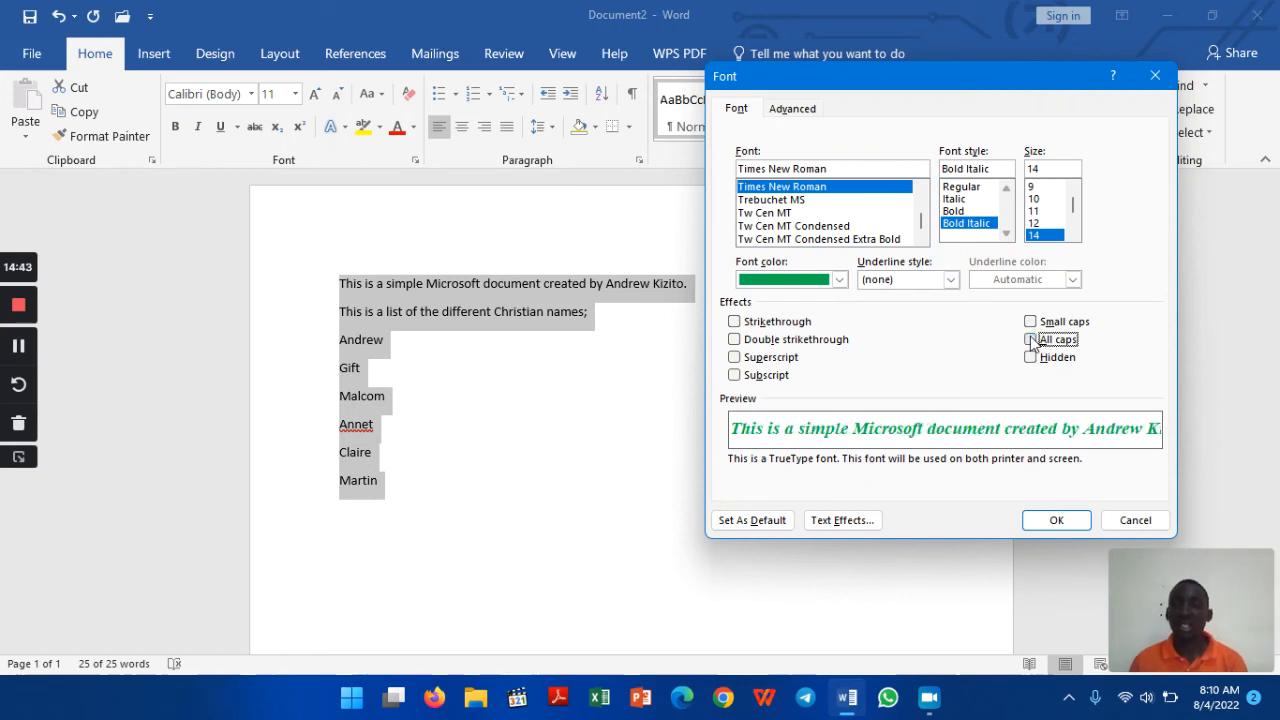
pyautogui.click(1058, 520)
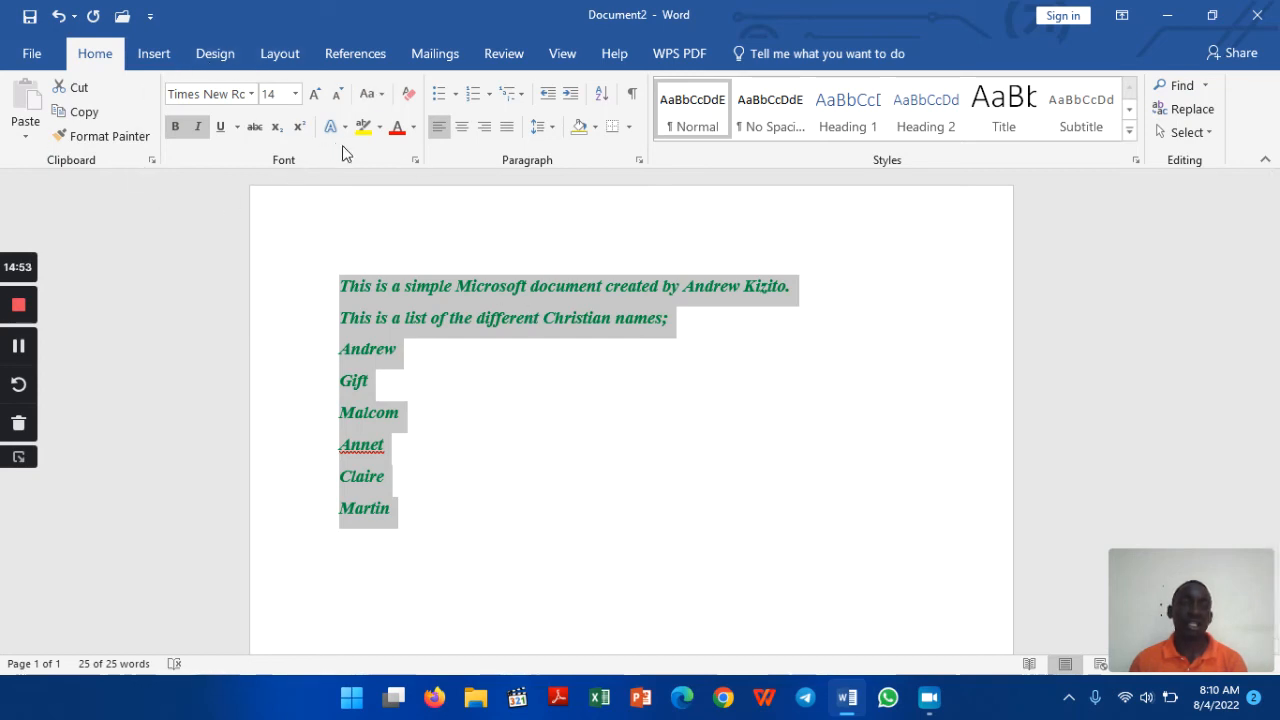
# Step: Add the date 04/08/2022 on a new line below the last name in the list
pyautogui.click(406, 517)
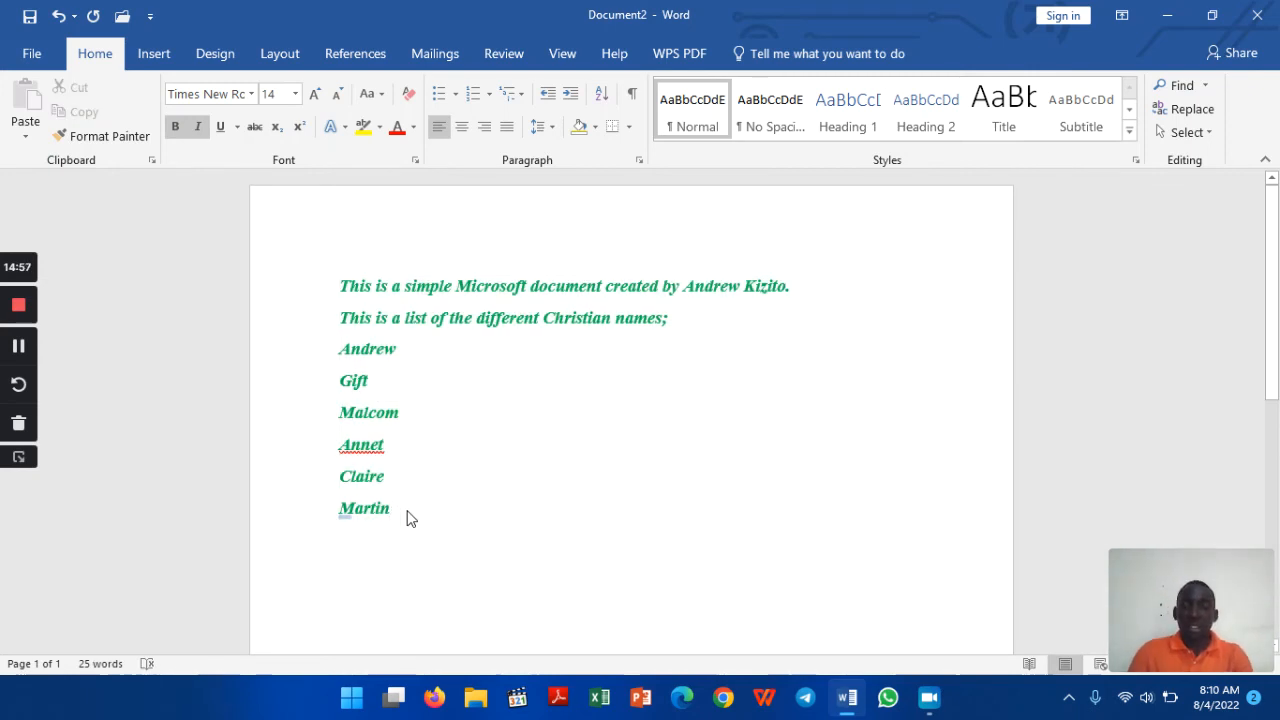
pyautogui.press('Return')
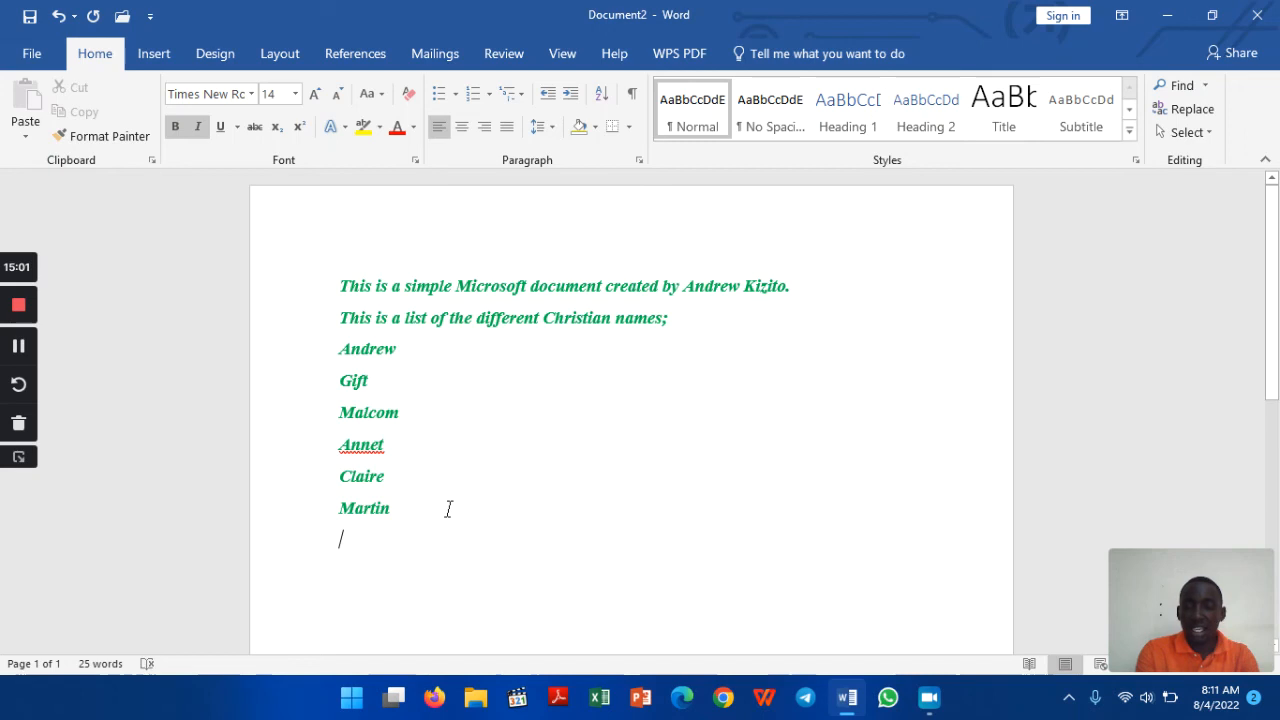
pyautogui.write('04')
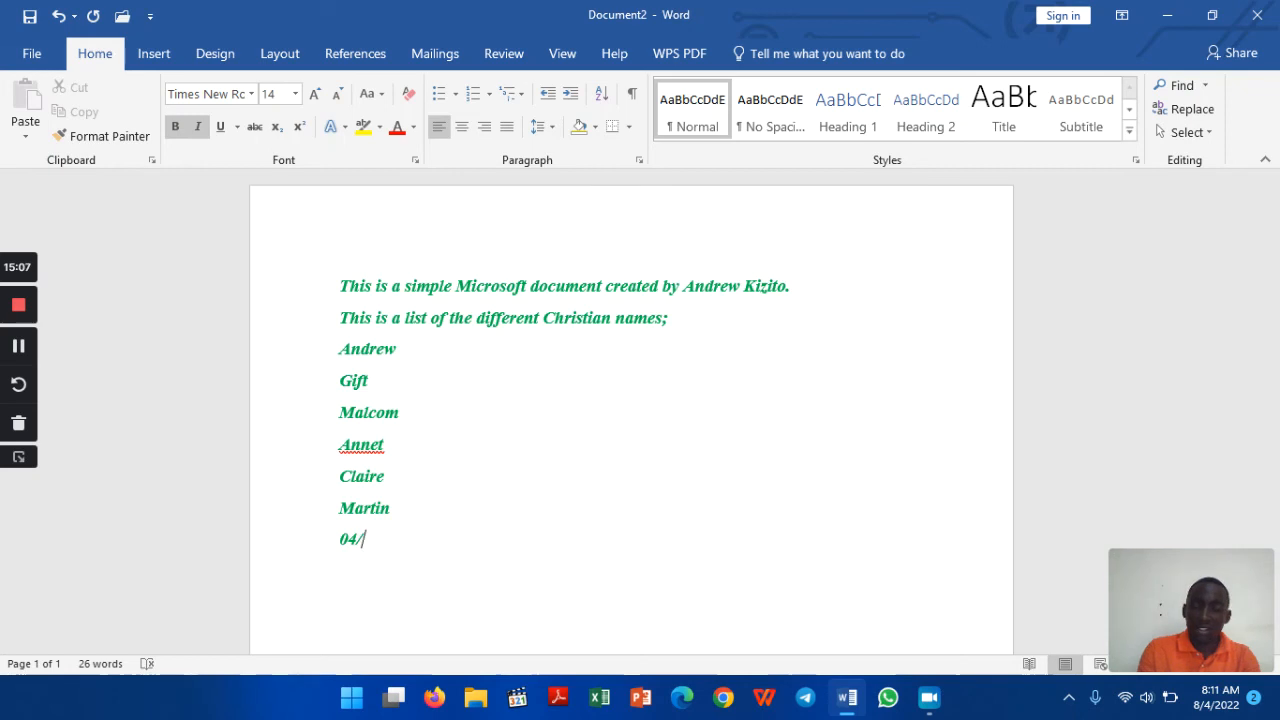
pyautogui.write('/08/2022')
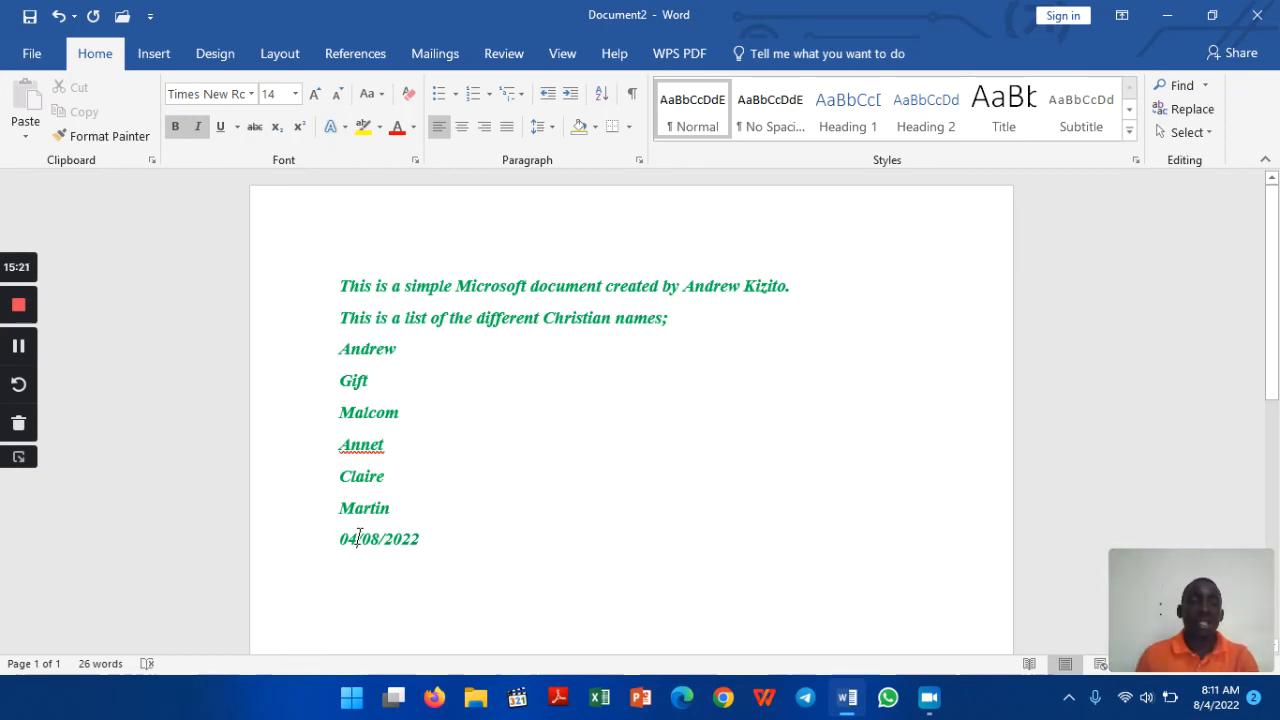
# Step: Insert a superscript "th" after the 04 in the date
pyautogui.click(296, 130)
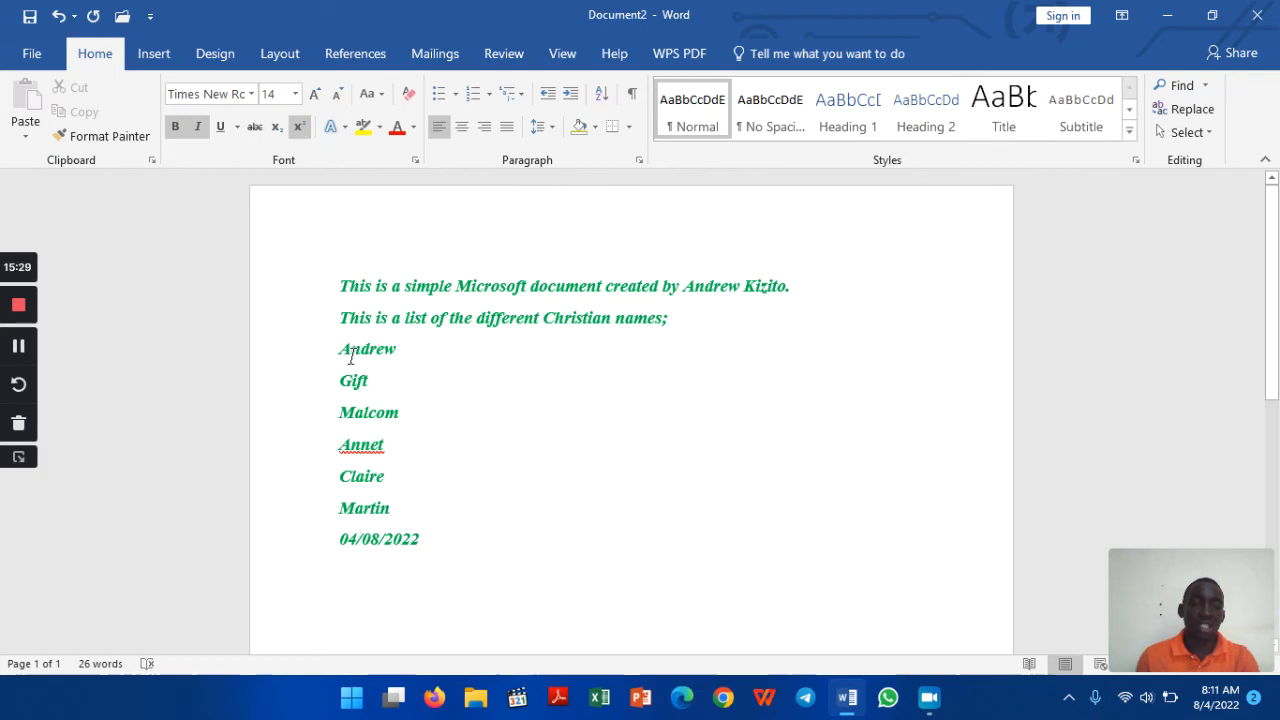
pyautogui.write('th')
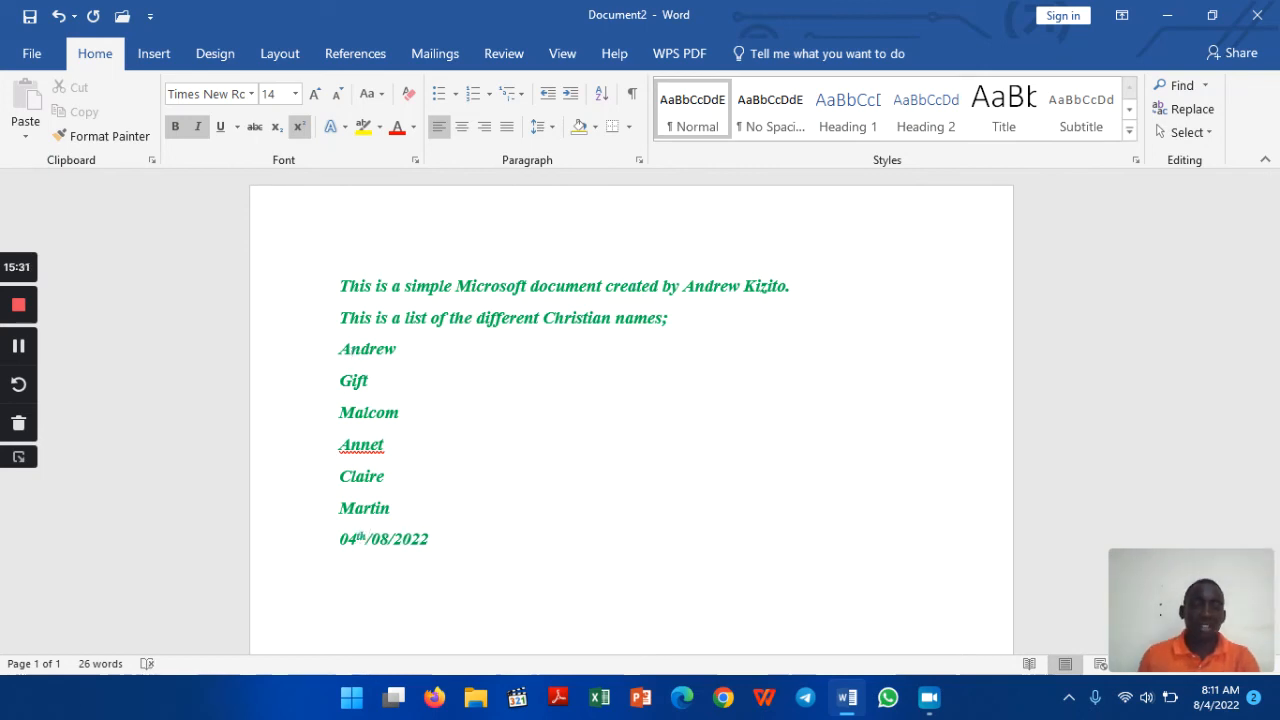
pyautogui.click(480, 552)
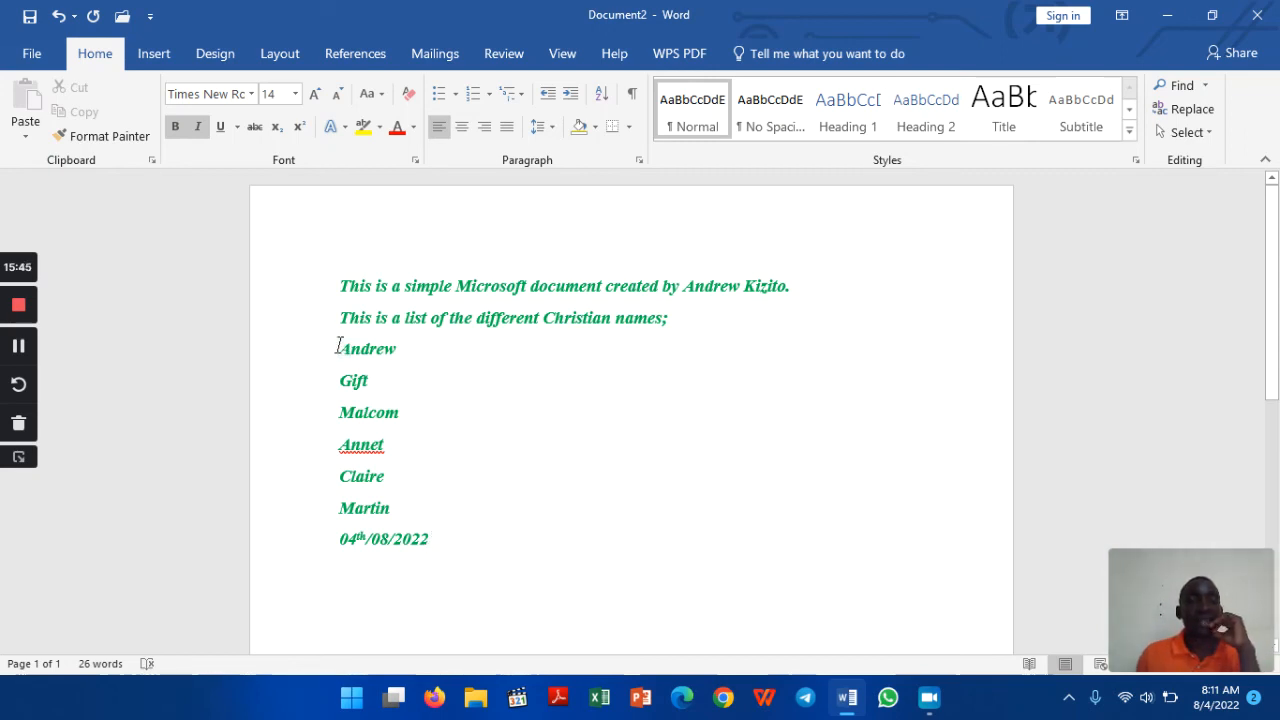
# Step: Format the first three names in the list as a bulleted list with arrowhead bullets
pyautogui.moveTo(338, 346); pyautogui.dragTo(390, 518)
pyautogui.click(453, 423)
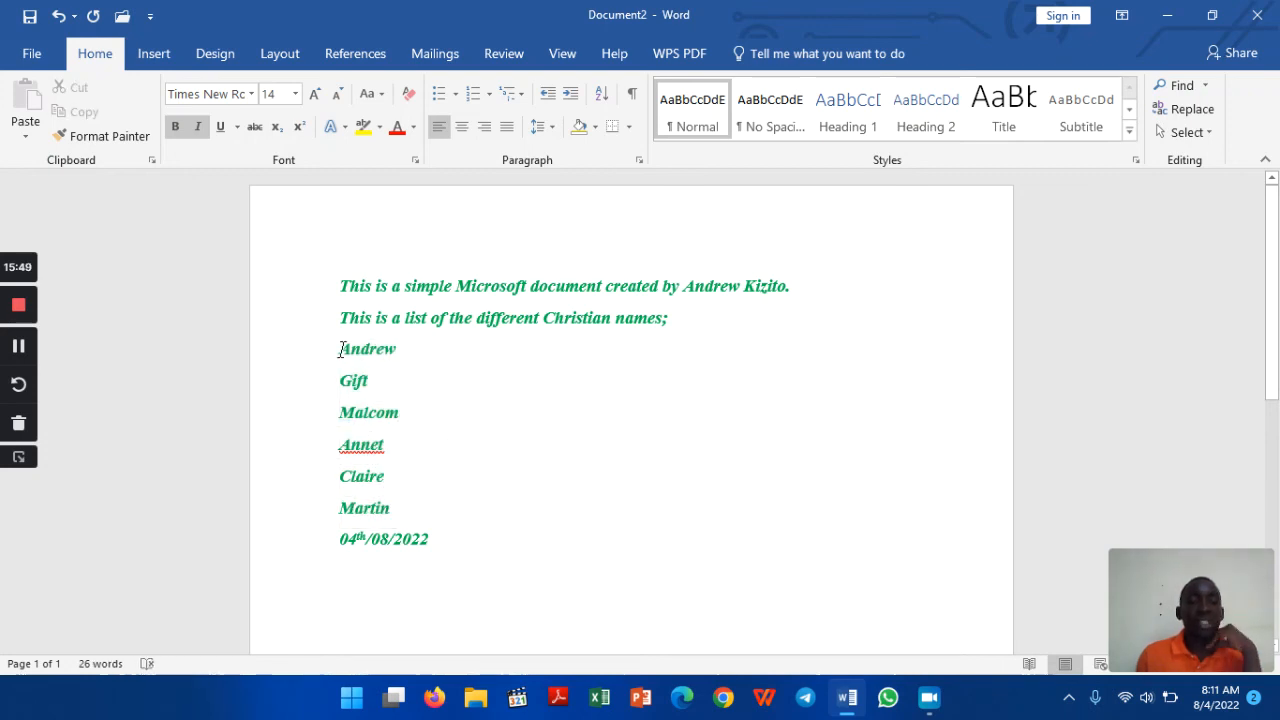
pyautogui.moveTo(362, 402); pyautogui.dragTo(374, 412)
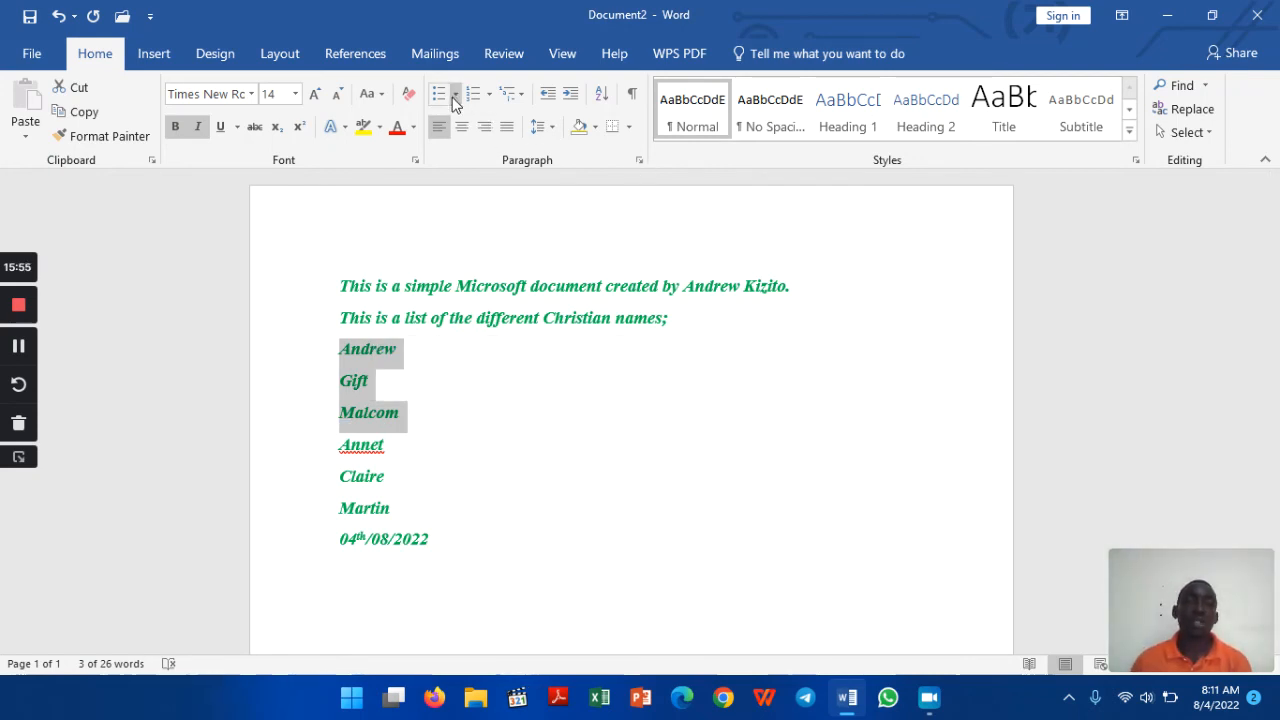
pyautogui.click(455, 95)
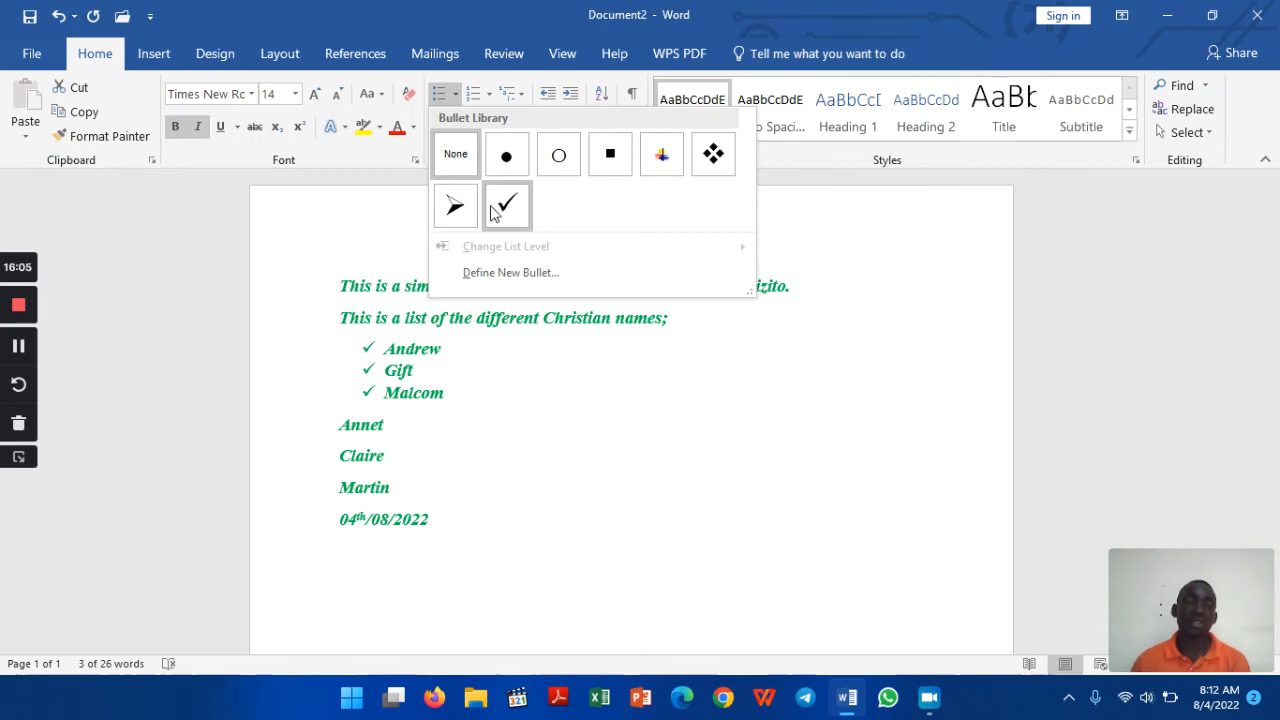
pyautogui.click(457, 208)
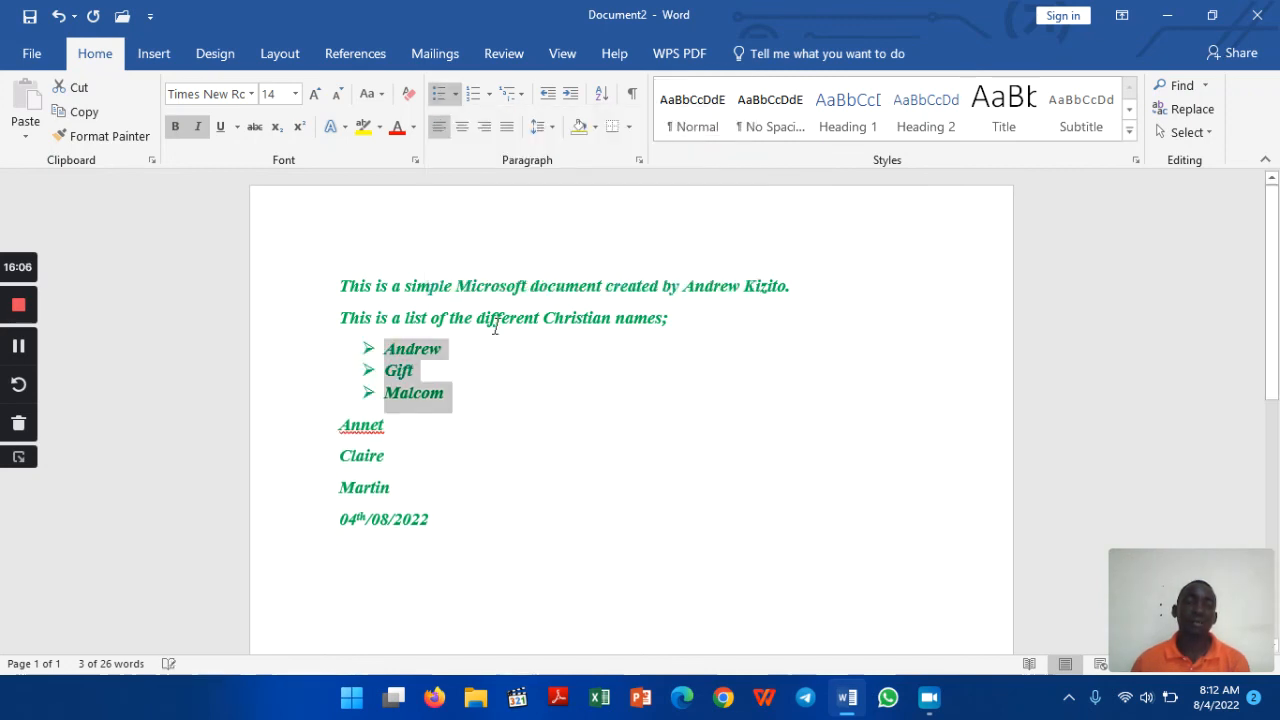
pyautogui.click(554, 472)
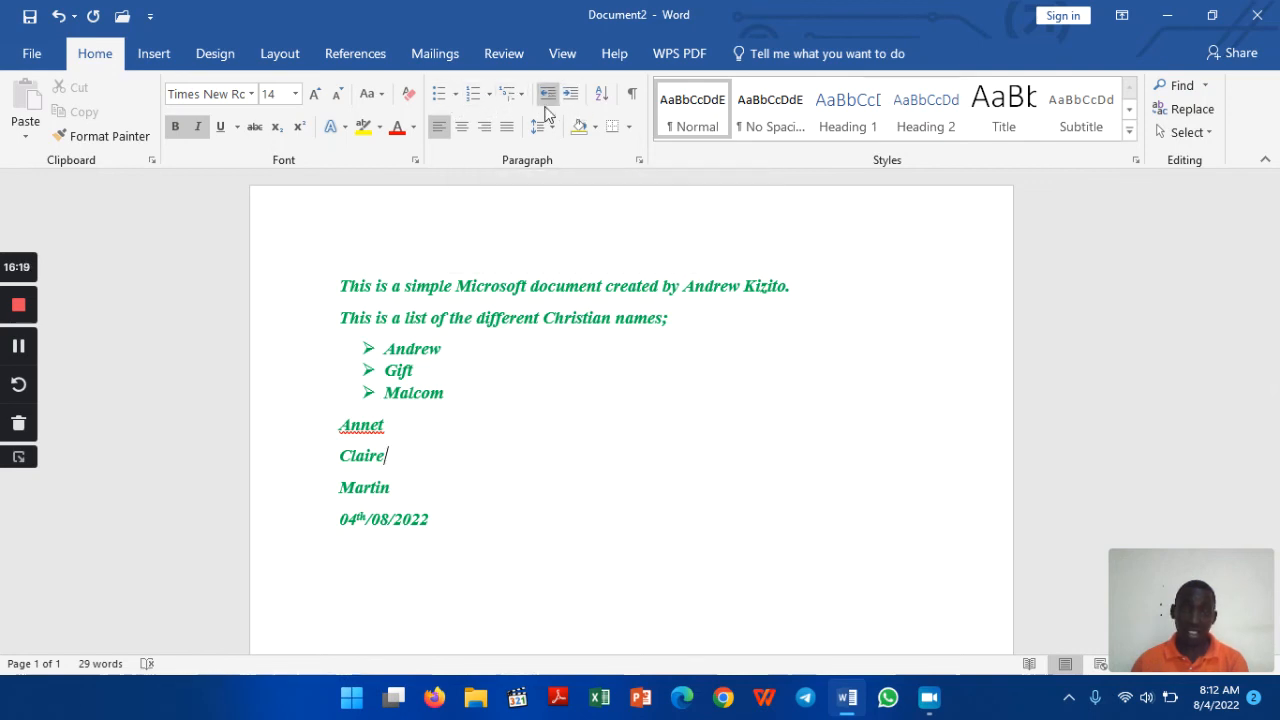
# Step: Decrease the indent of the three bulleted names by one level and increase it by two levels
pyautogui.moveTo(442, 396); pyautogui.dragTo(384, 348)
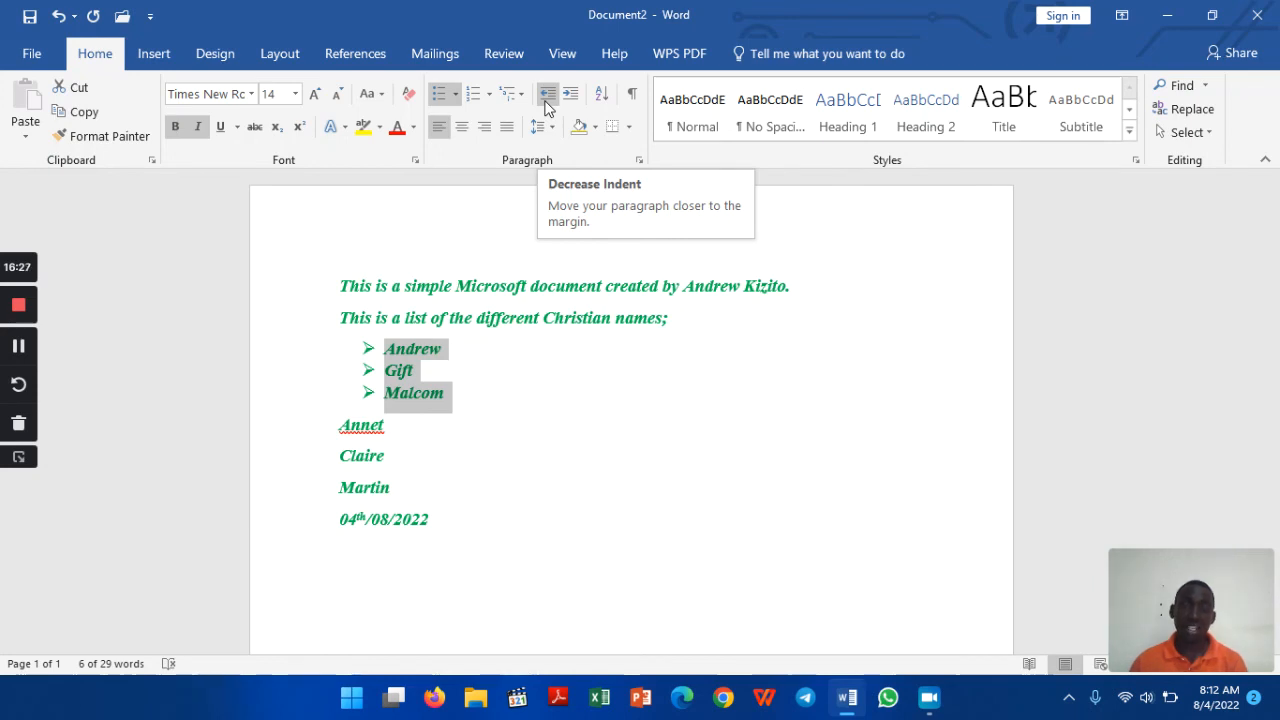
pyautogui.click(547, 100)
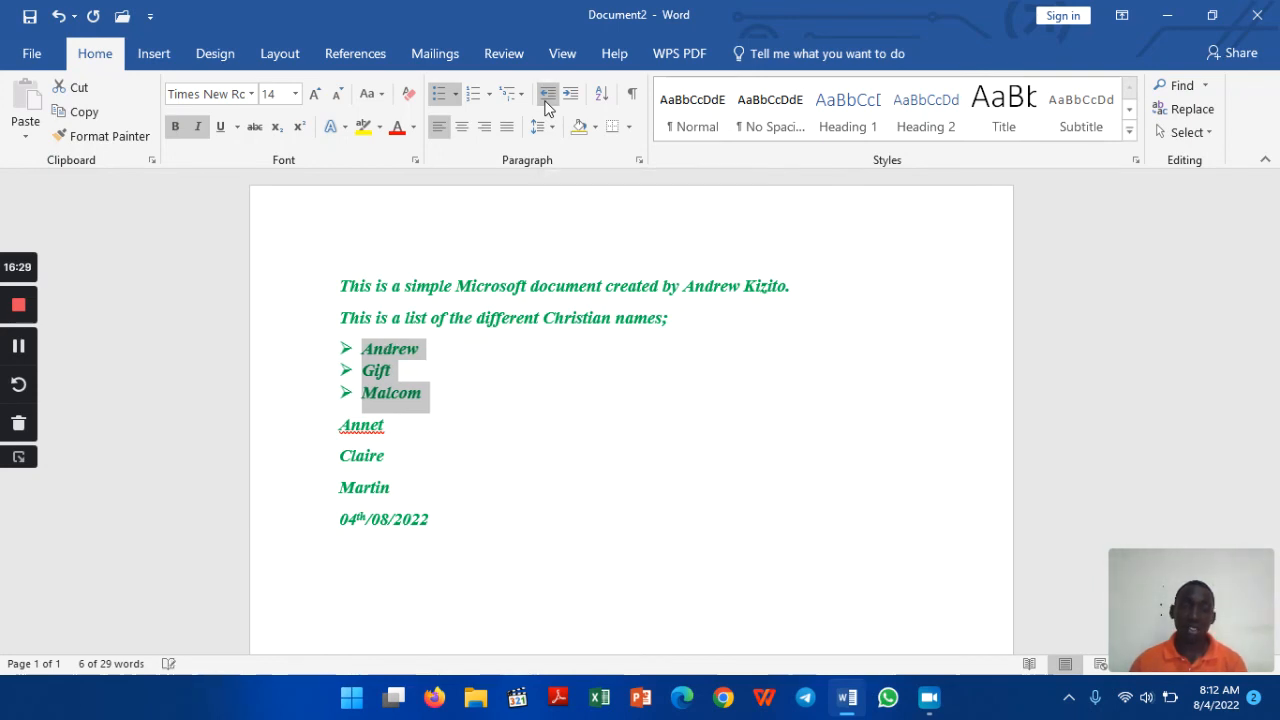
pyautogui.click(572, 95)
pyautogui.click(572, 95)
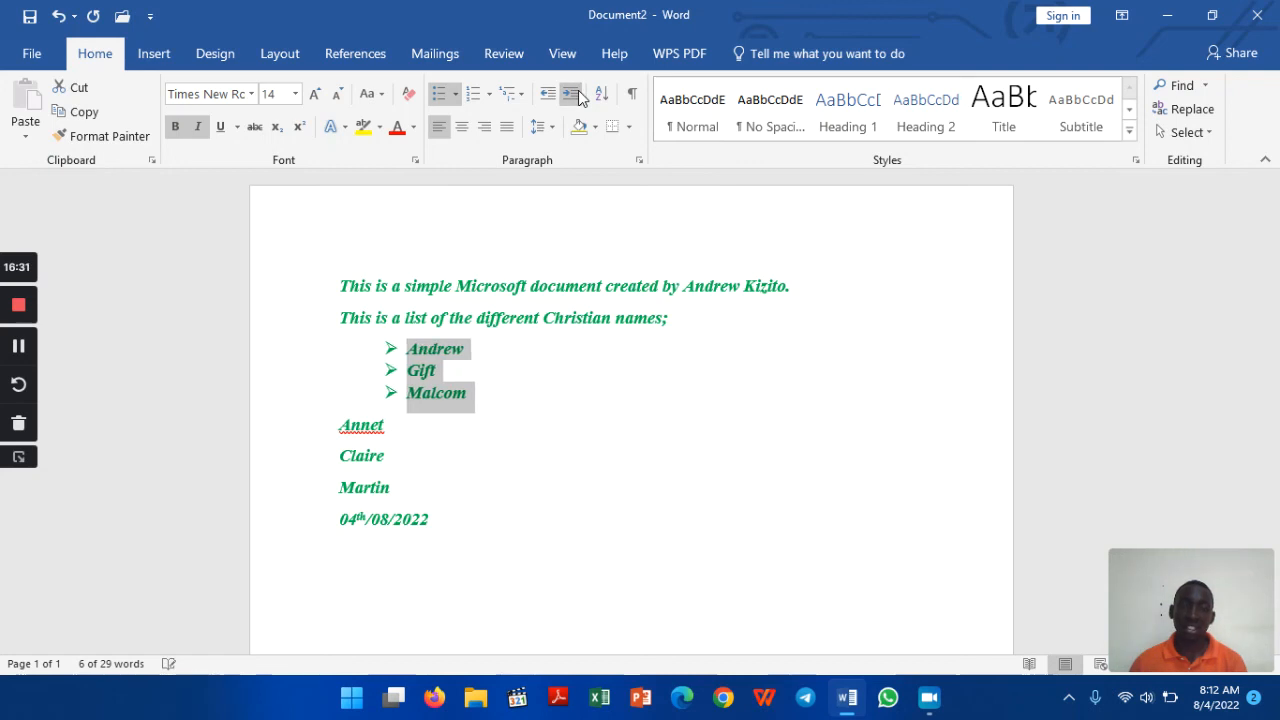
# Step: Increase the indent of the three bulleted names by nine levels
pyautogui.click(572, 95)
pyautogui.click(578, 95)
pyautogui.click(578, 95)
pyautogui.click(578, 95)
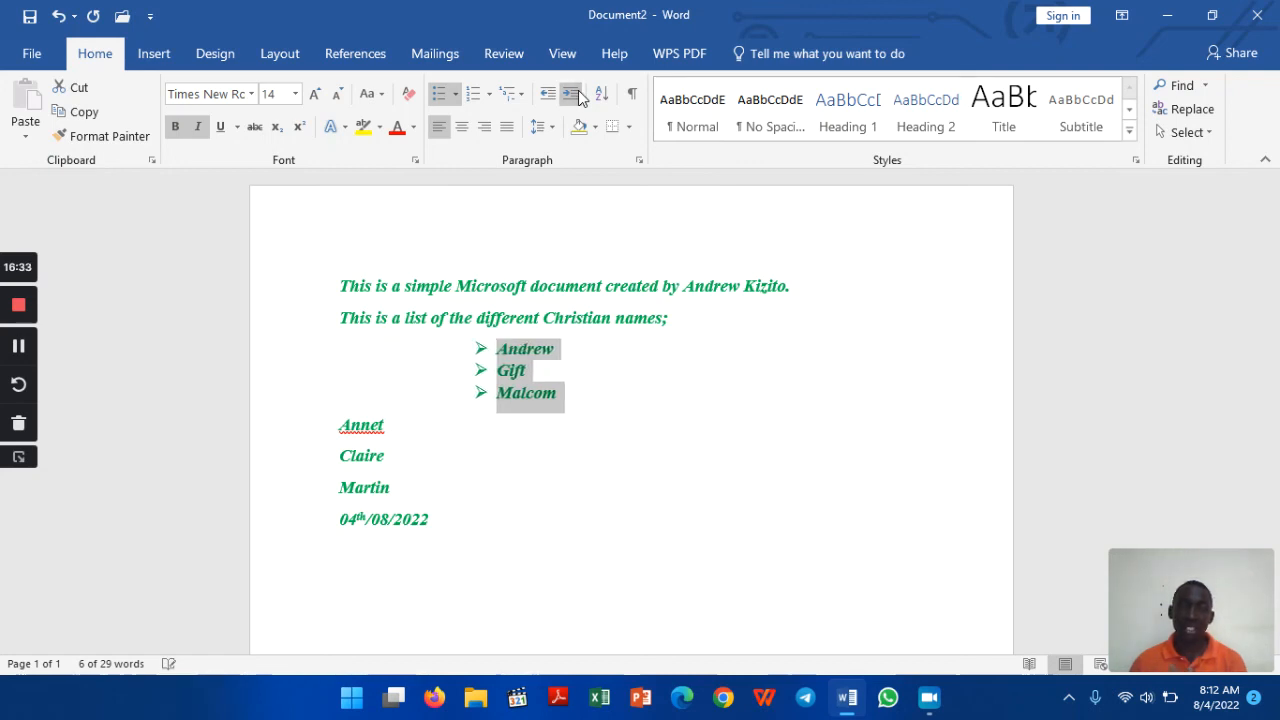
pyautogui.click(578, 95)
pyautogui.click(578, 95)
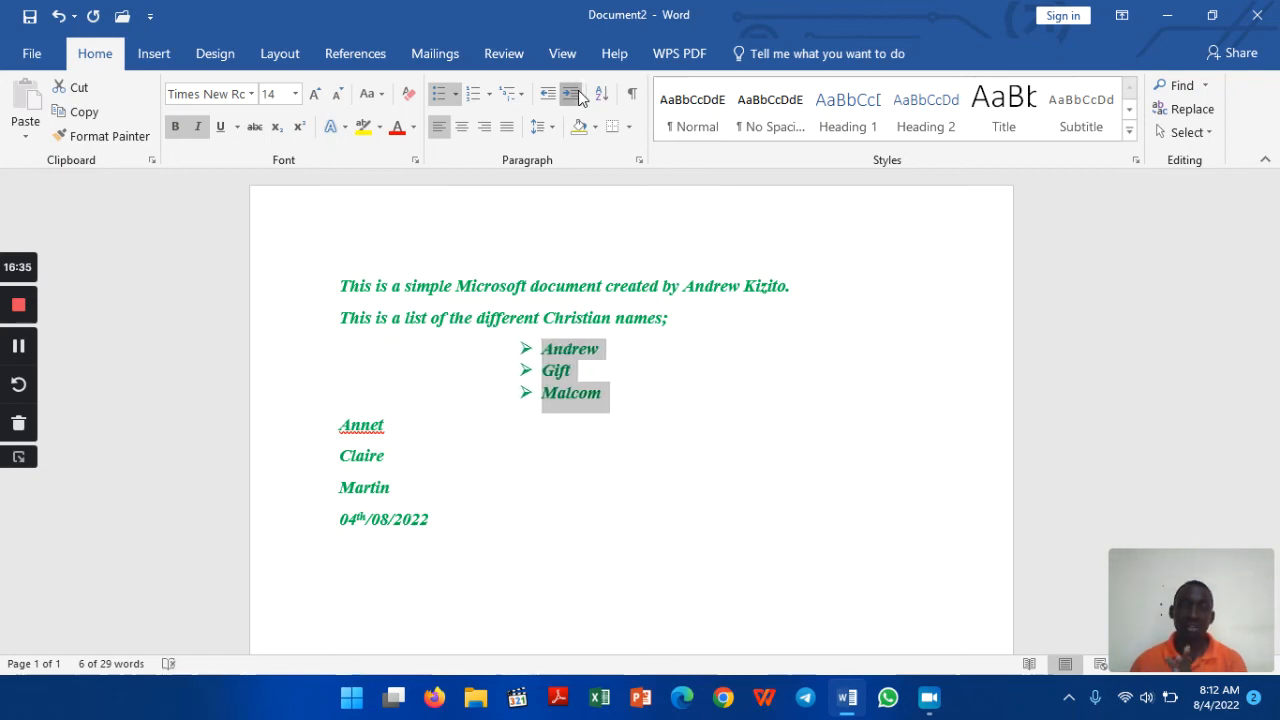
pyautogui.click(578, 95)
pyautogui.click(578, 95)
pyautogui.click(578, 95)
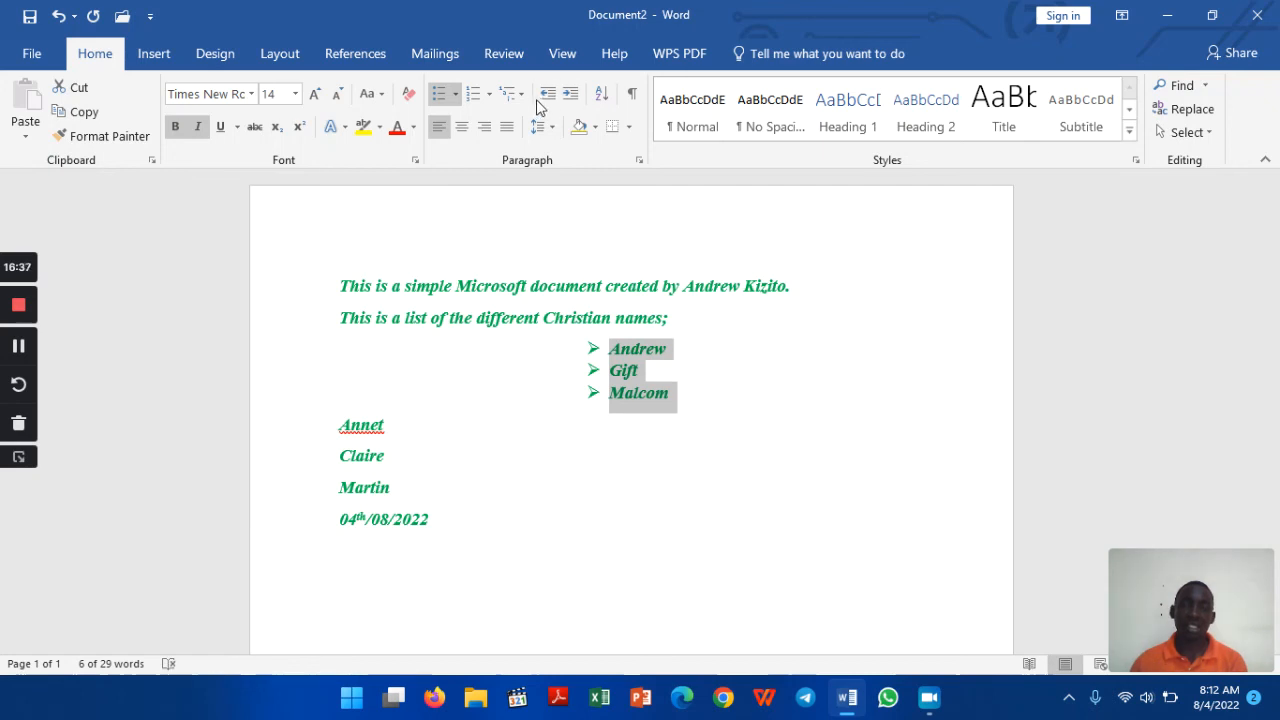
# Step: Decrease the indent of the three bulleted names until the bullets line up with the page's left margin
pyautogui.click(548, 95)
pyautogui.click(548, 95)
pyautogui.click(548, 95)
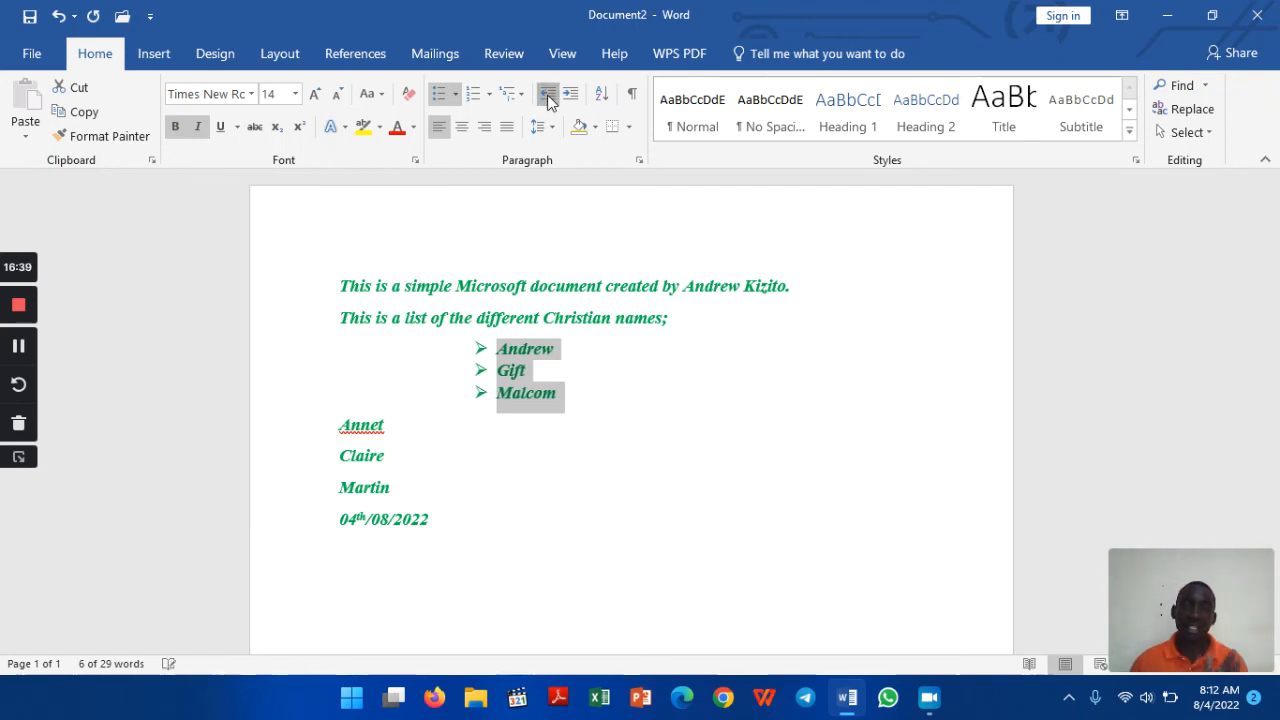
pyautogui.click(548, 95)
pyautogui.click(548, 95)
pyautogui.click(548, 95)
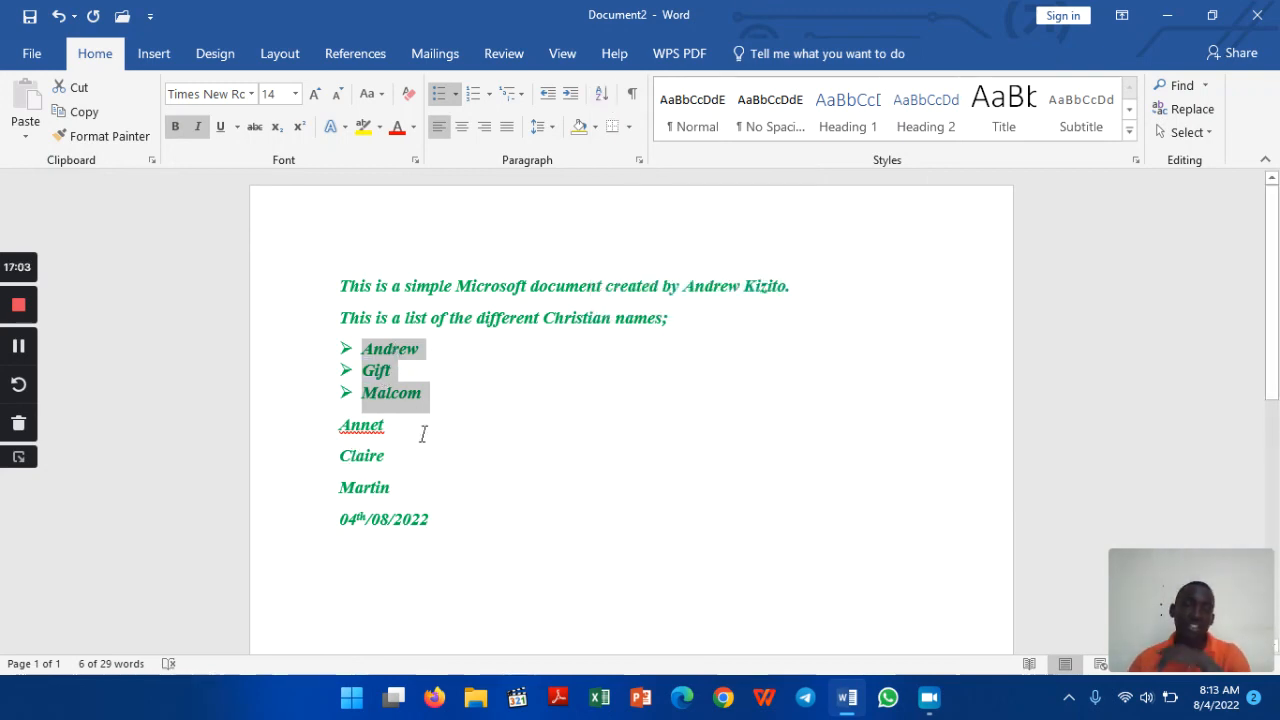
# Step: Justify the three bulleted names after trying centred and right alignment on them
pyautogui.click(513, 421)
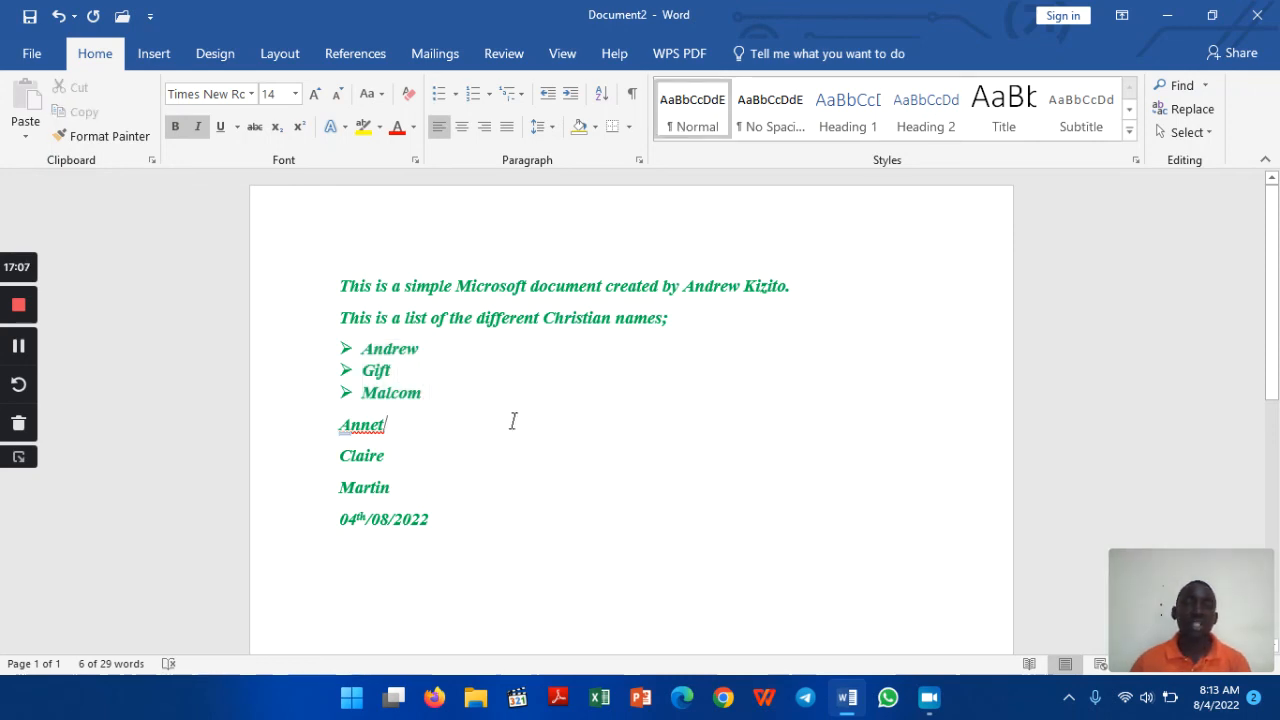
pyautogui.click(425, 394)
pyautogui.moveTo(393, 366); pyautogui.dragTo(358, 346)
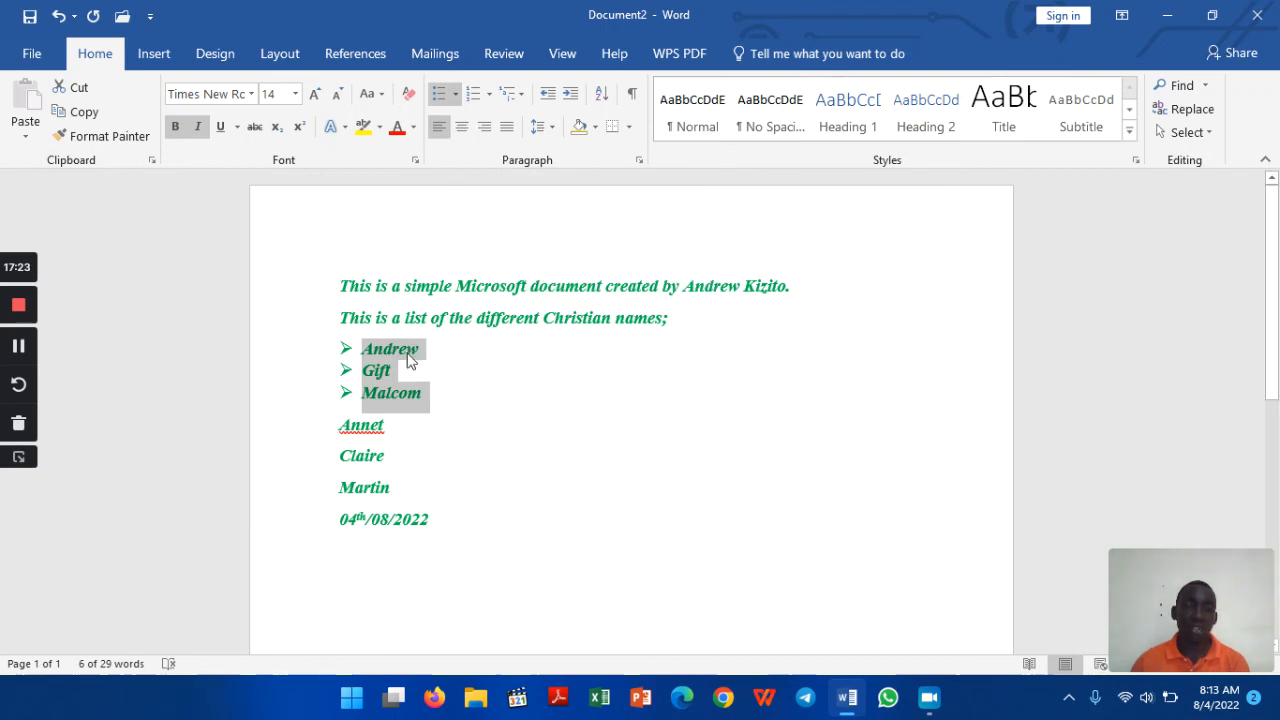
pyautogui.click(465, 134)
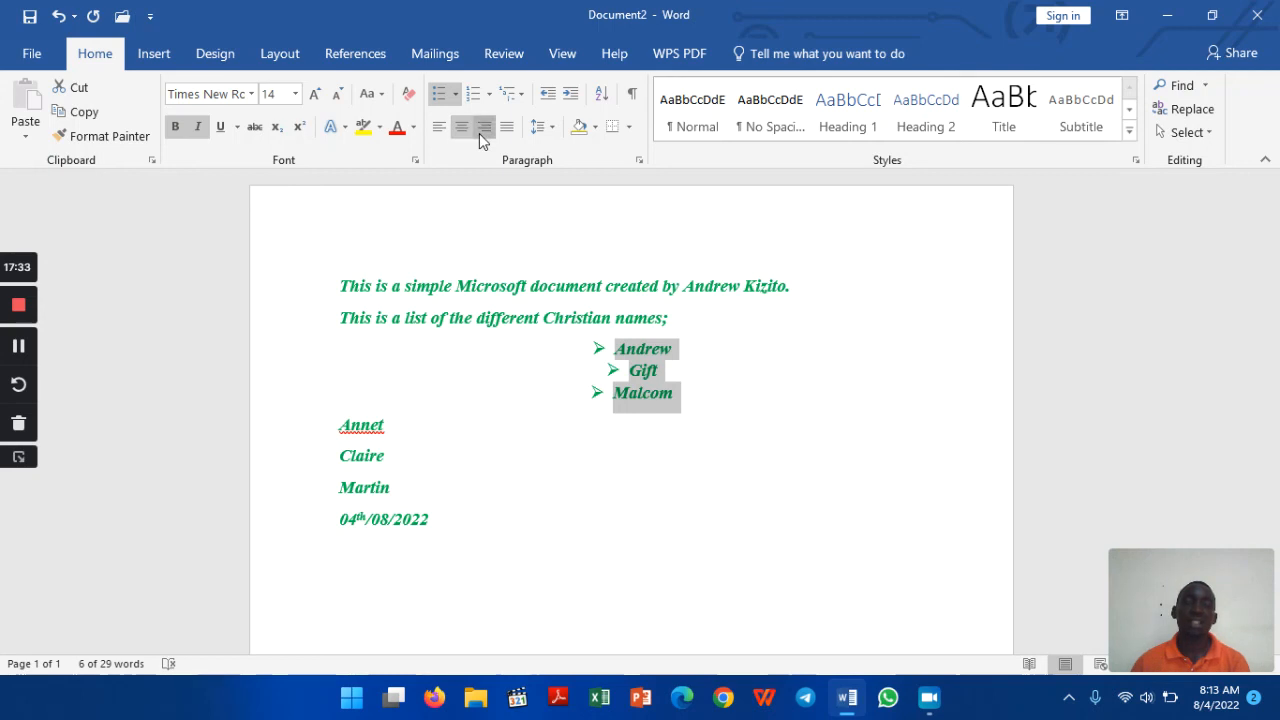
pyautogui.click(483, 128)
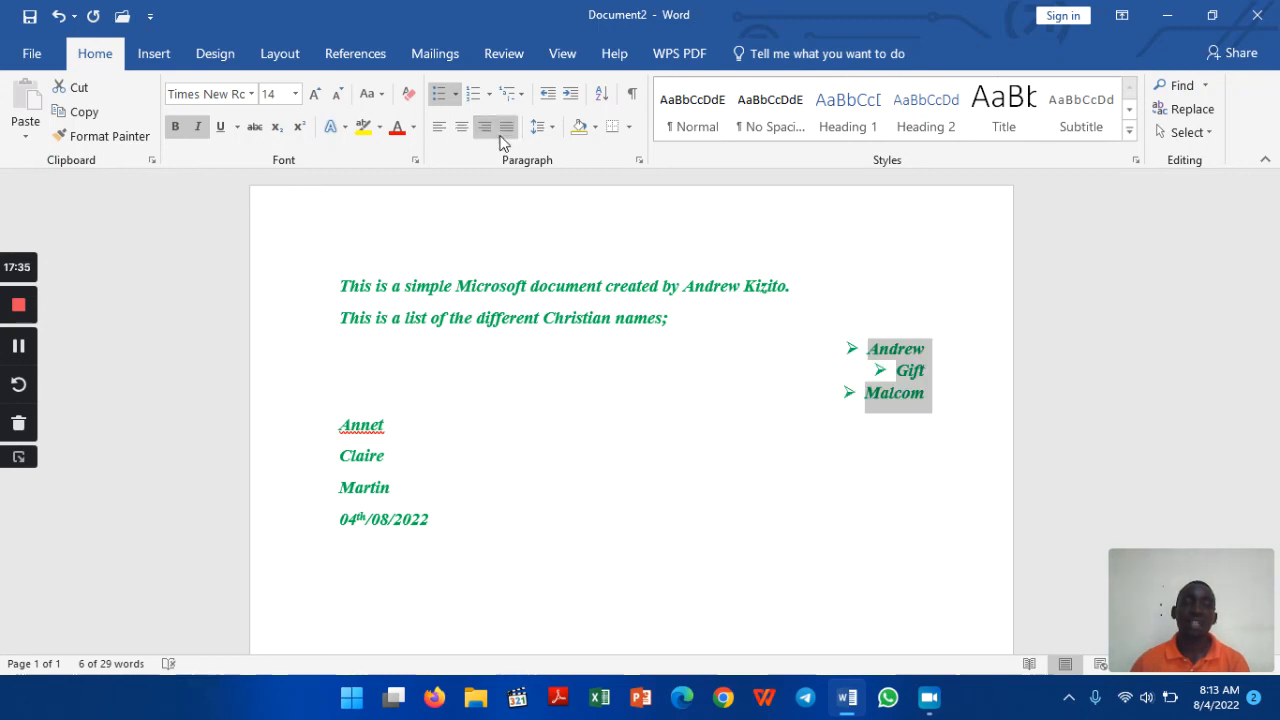
pyautogui.click(503, 132)
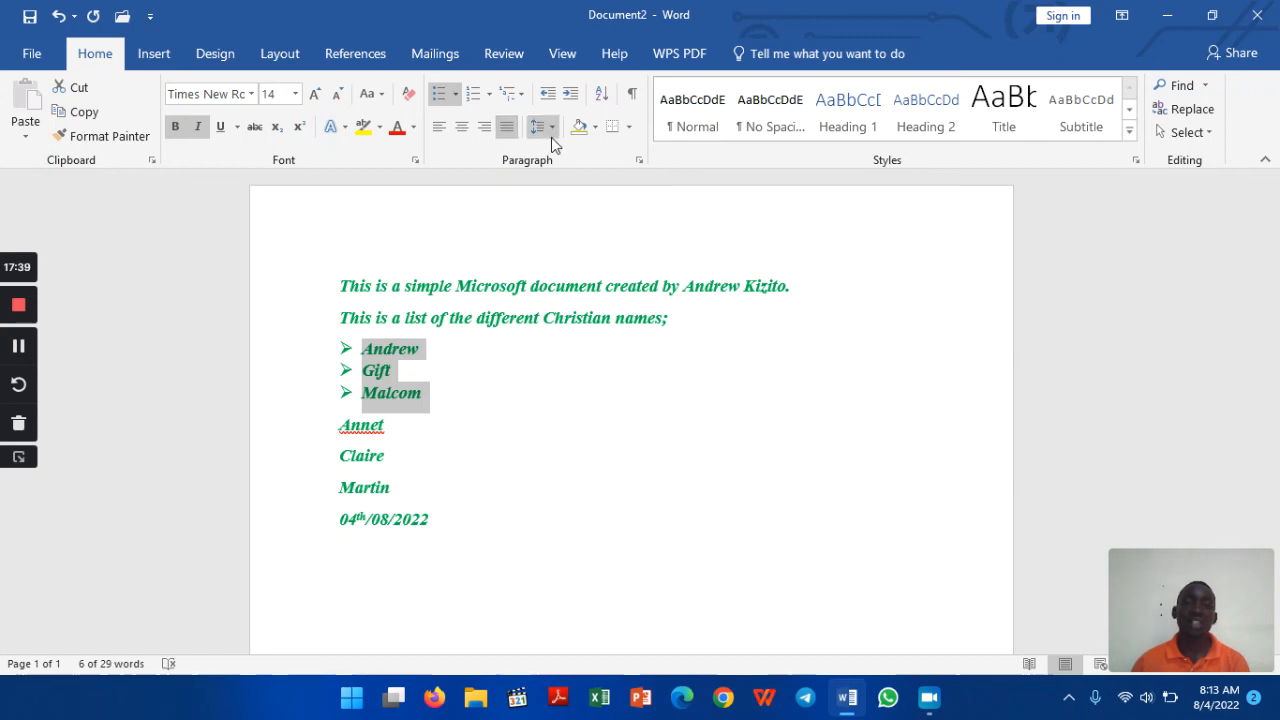
# Step: Set the line spacing of the three bulleted names to 1.5
pyautogui.click(551, 135)
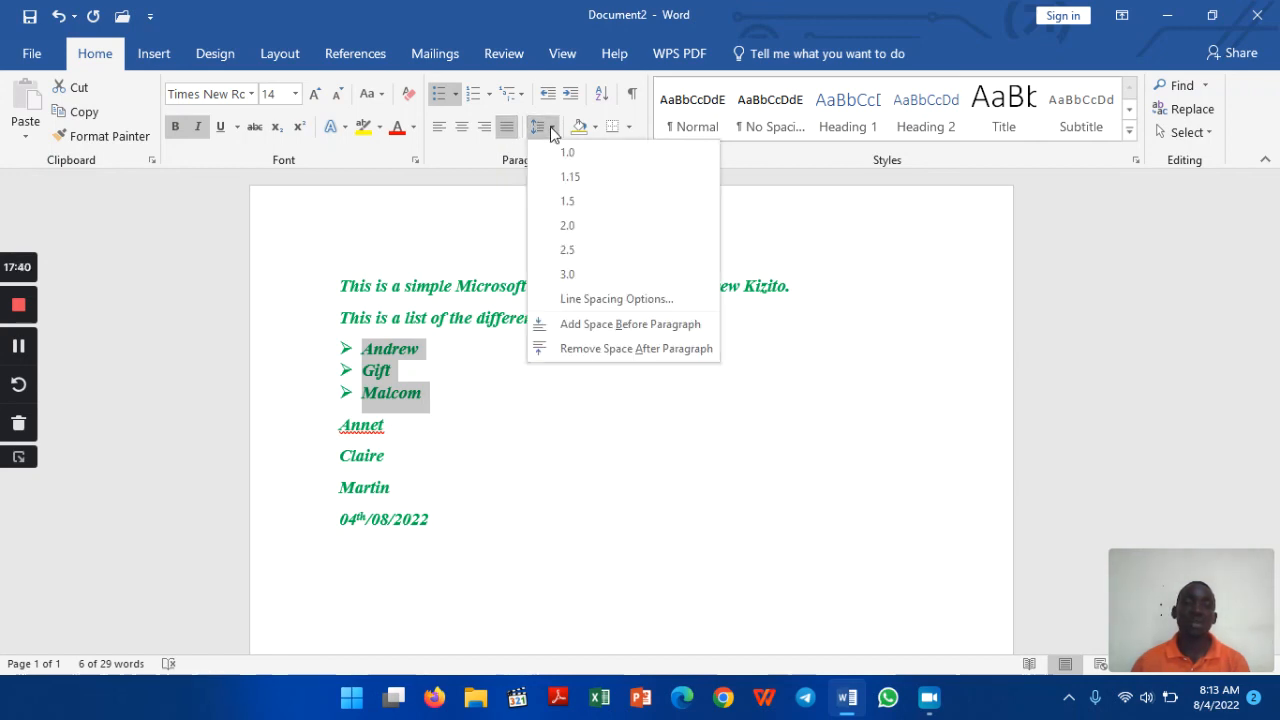
pyautogui.click(585, 207)
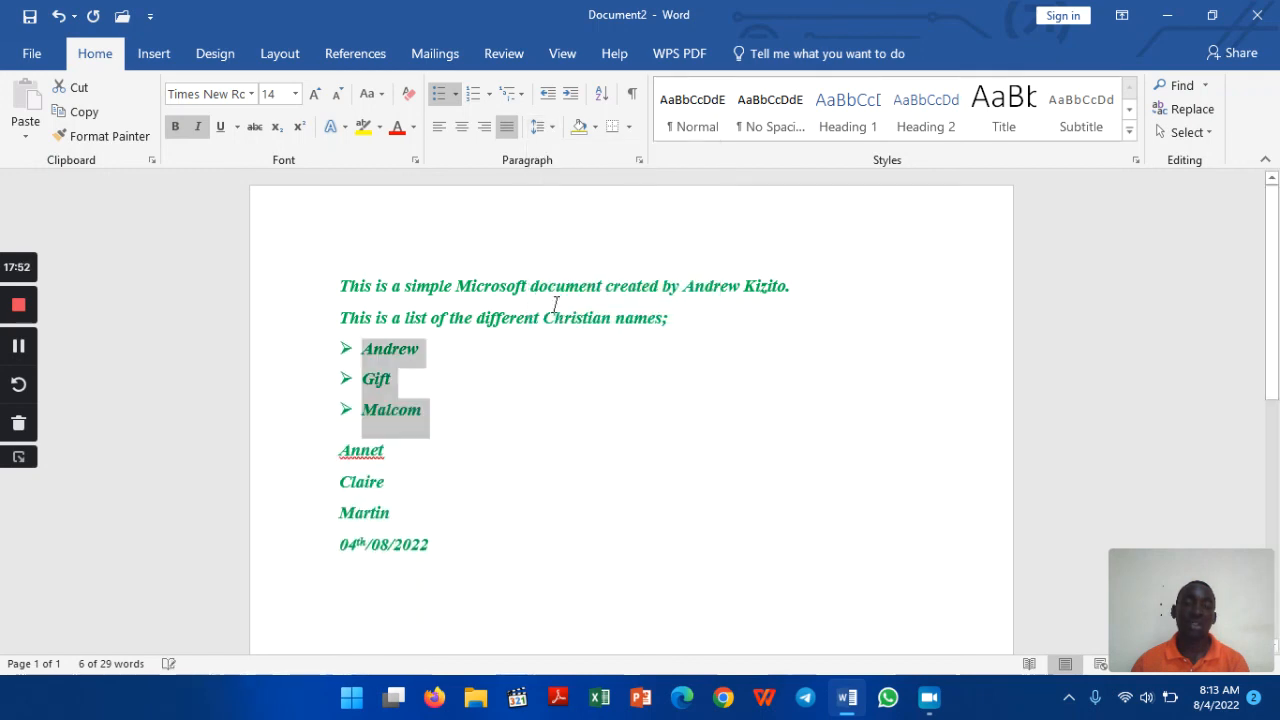
pyautogui.click(519, 412)
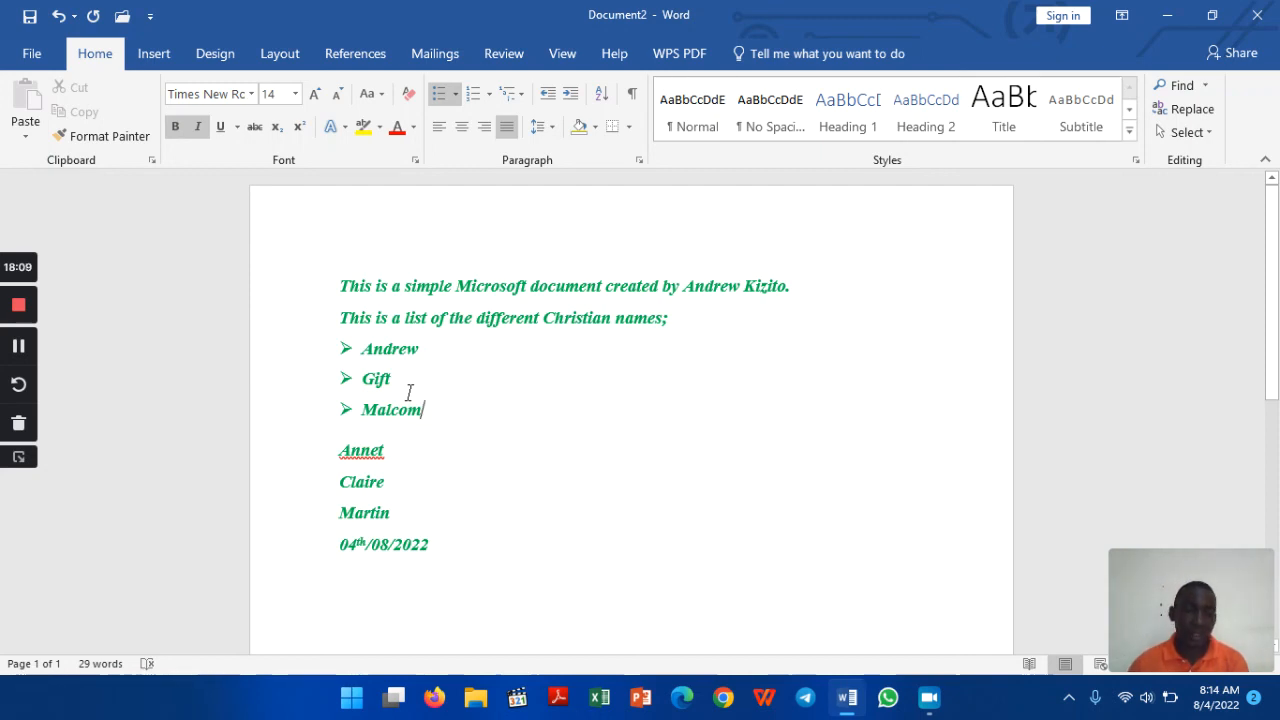
# Step: Try to copy the bulleted names' formatting to the three unbulleted names with Format Painter, and undo it
pyautogui.moveTo(428, 420)
pyautogui.mouseDown()
pyautogui.moveTo(398, 408)
pyautogui.moveTo(365, 348)
pyautogui.mouseUp()
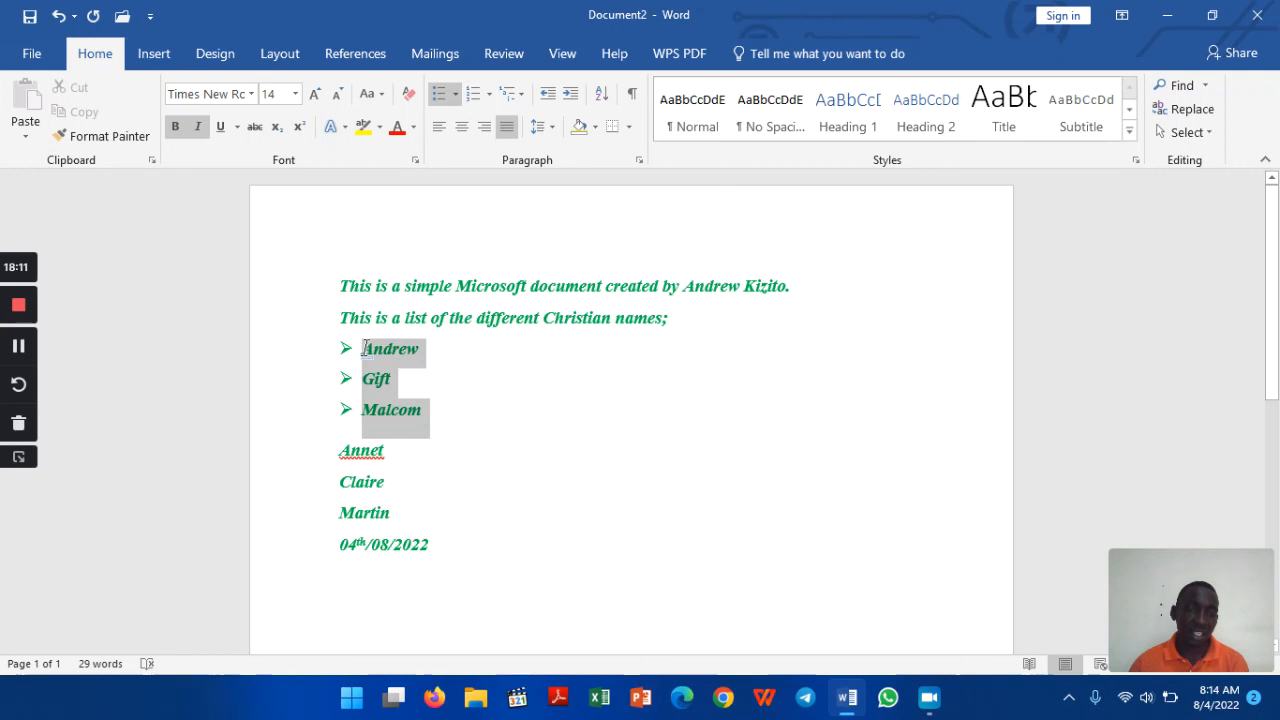
pyautogui.click(130, 137)
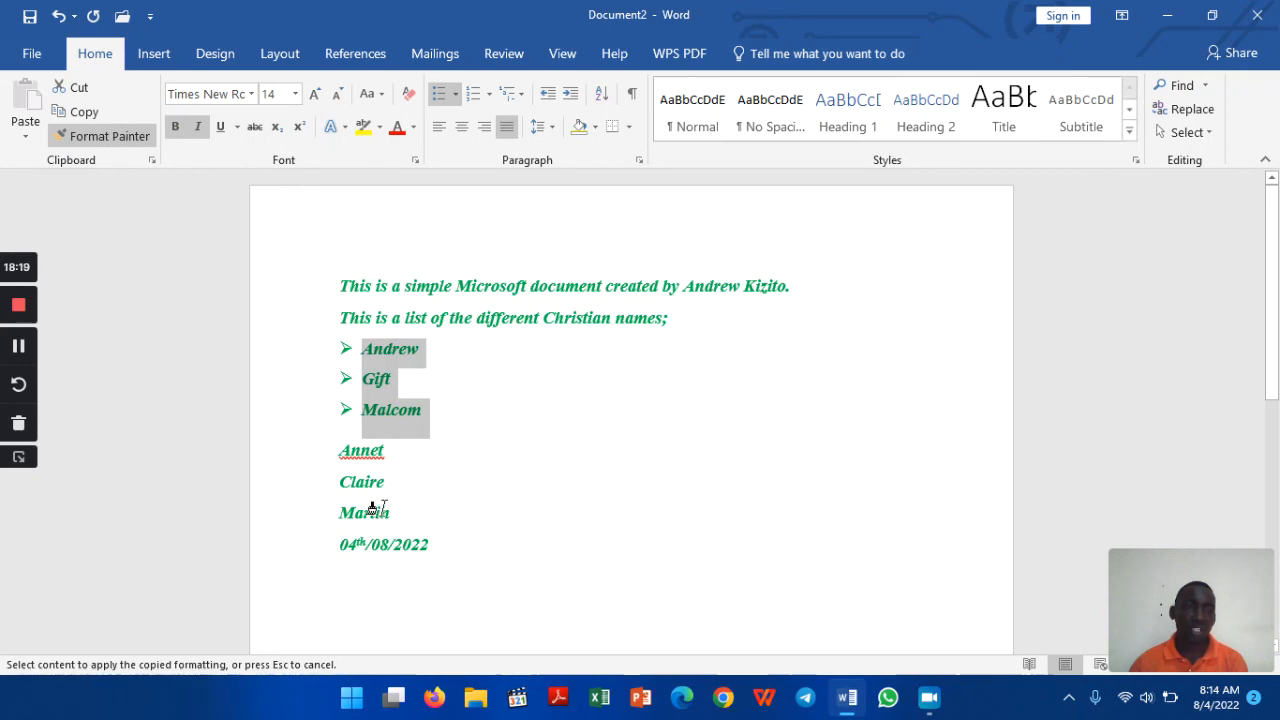
pyautogui.moveTo(391, 518); pyautogui.dragTo(342, 458)
pyautogui.click(640, 529)
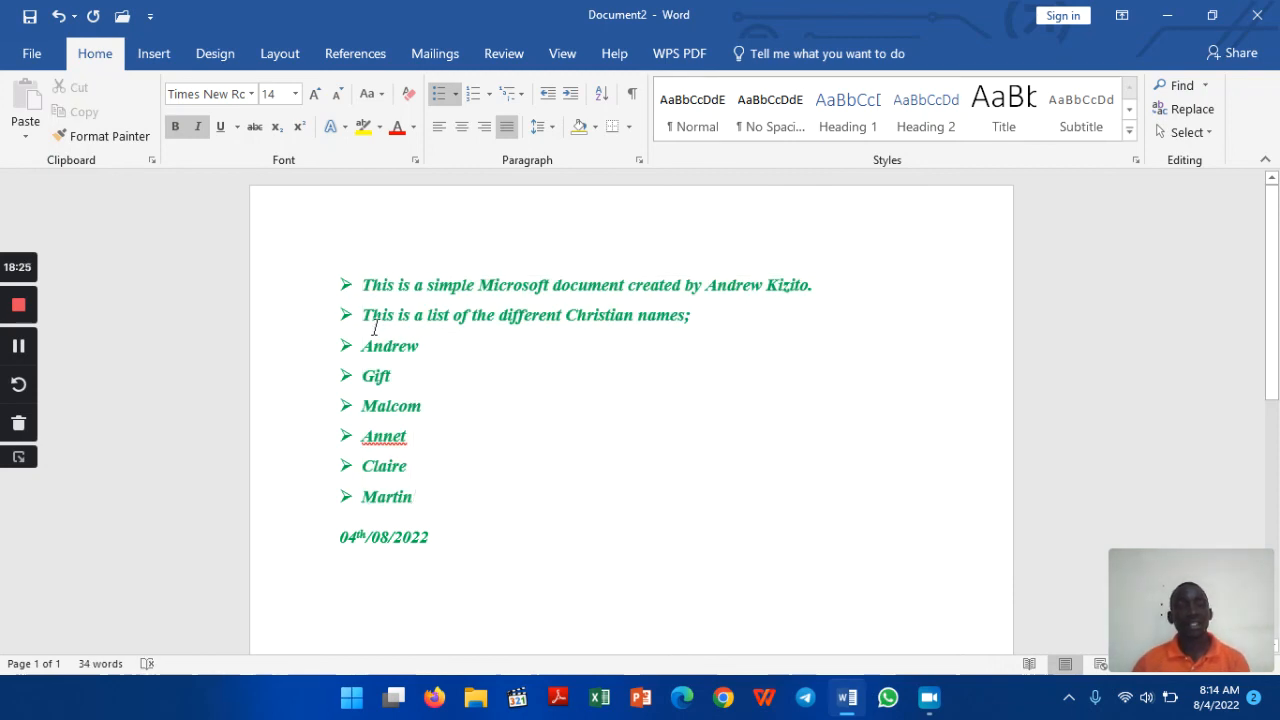
pyautogui.click(58, 15)
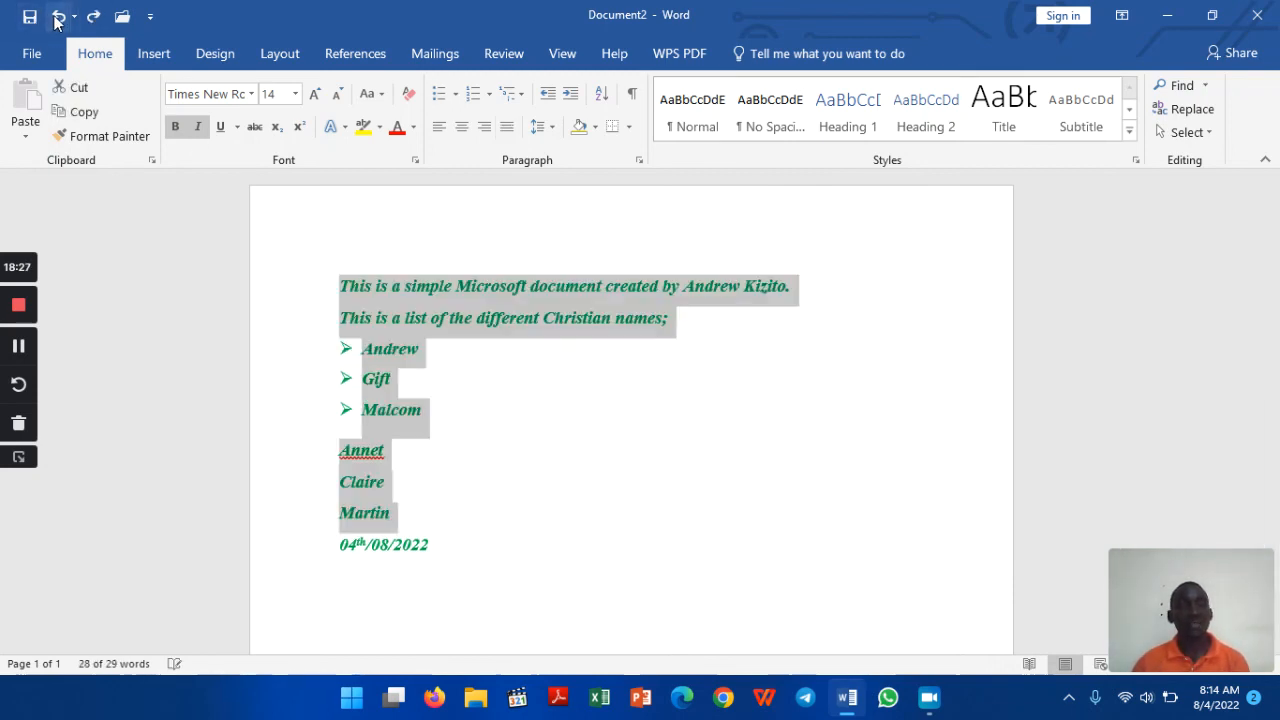
# Step: Undo the line spacing, alignment and several indent changes of the three bulleted names
pyautogui.moveTo(431, 417); pyautogui.dragTo(364, 340)
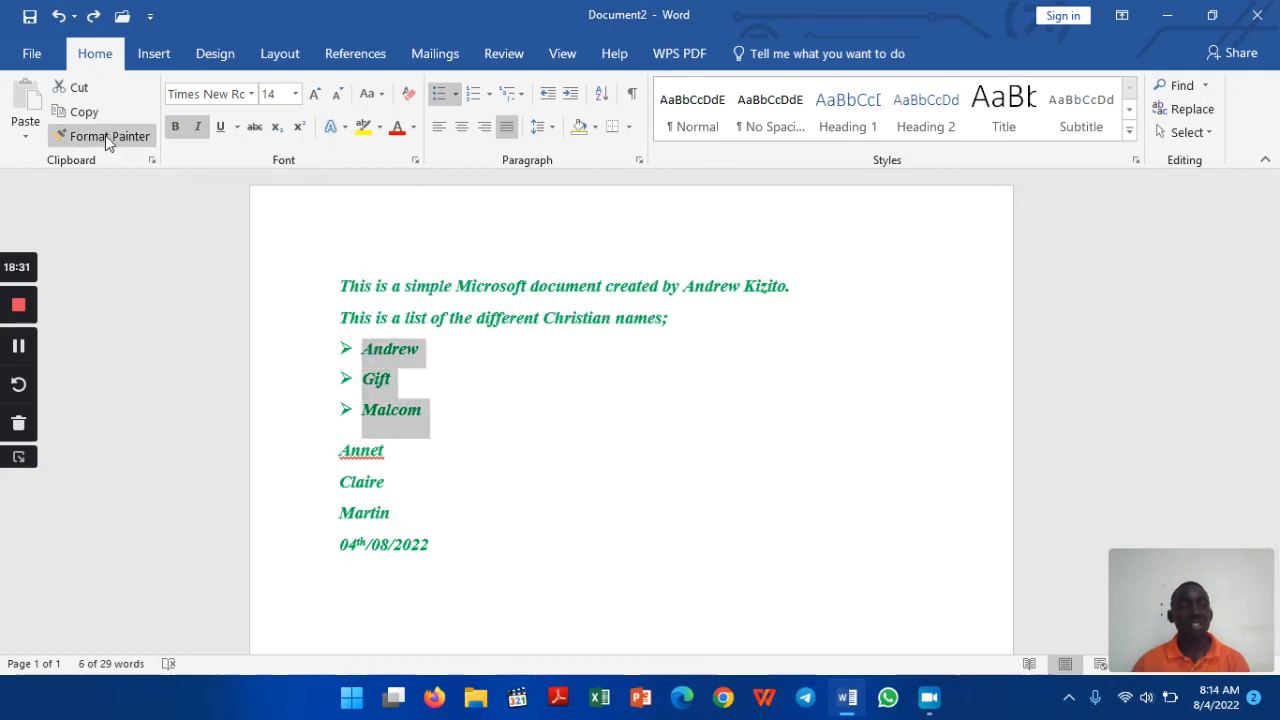
pyautogui.click(57, 17)
pyautogui.click(57, 17)
pyautogui.click(57, 17)
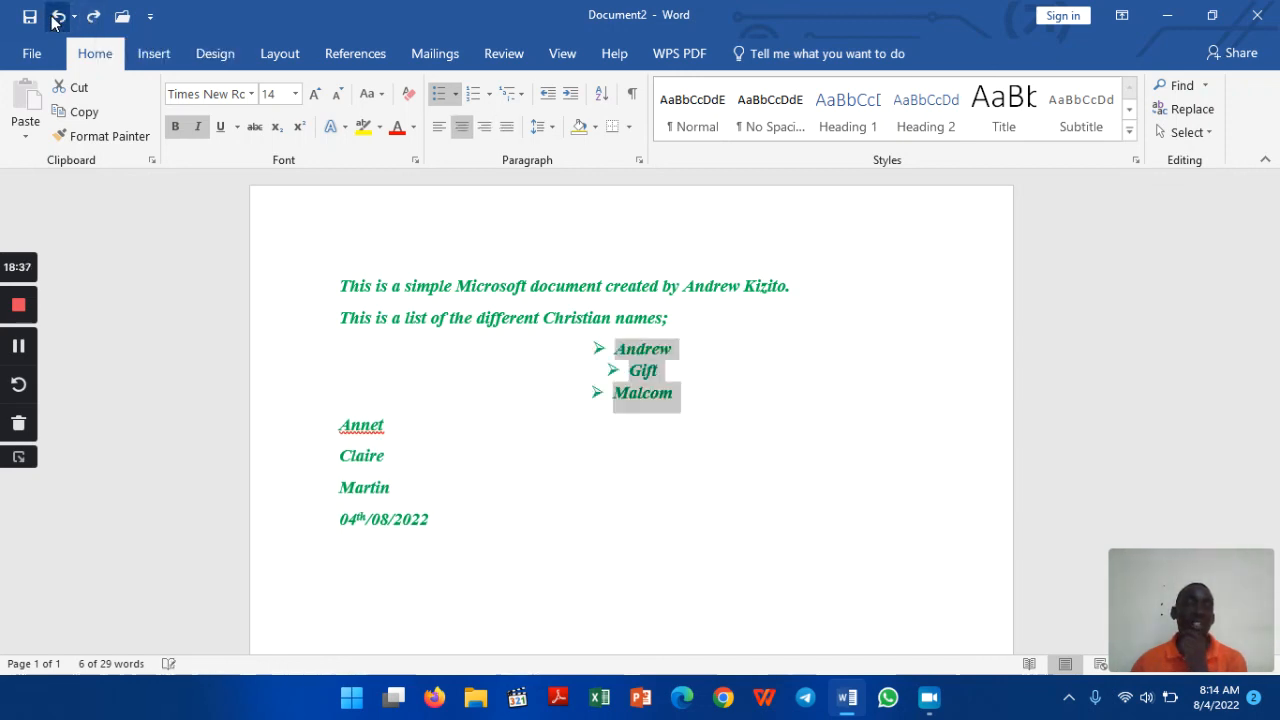
pyautogui.click(57, 17)
pyautogui.click(57, 17)
pyautogui.click(57, 17)
pyautogui.click(57, 17)
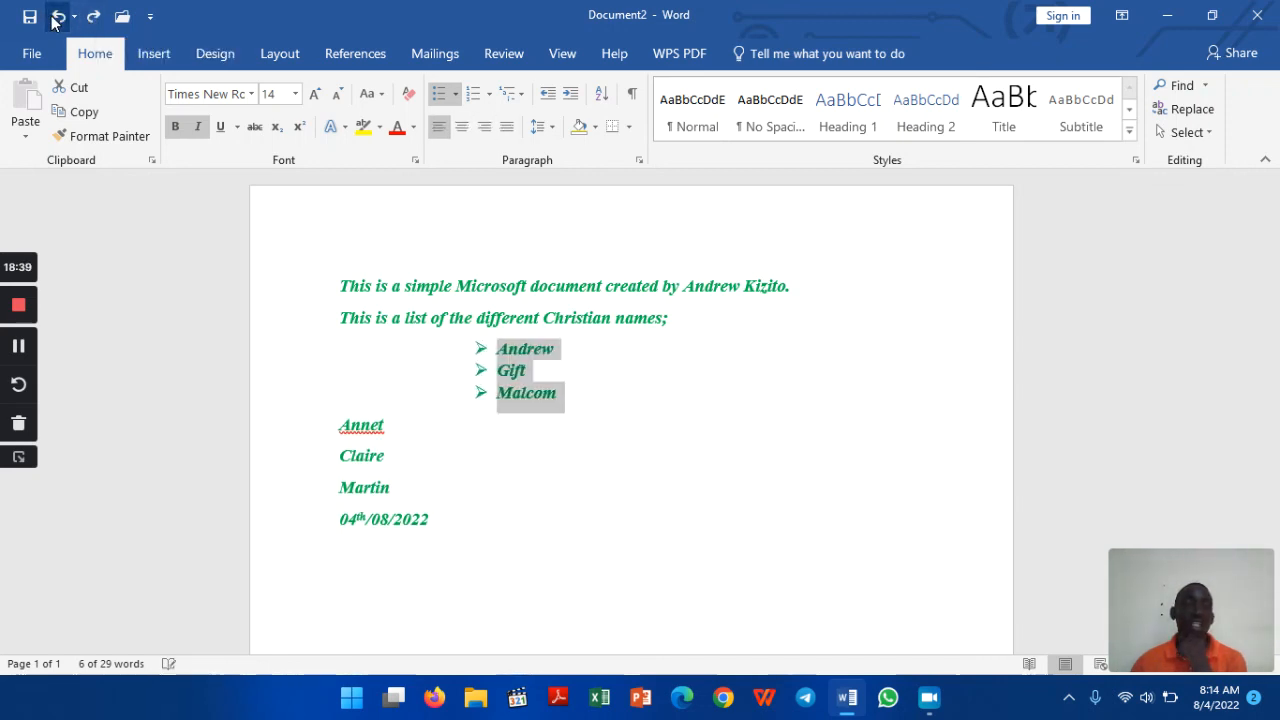
pyautogui.click(57, 17)
pyautogui.click(57, 17)
pyautogui.click(57, 17)
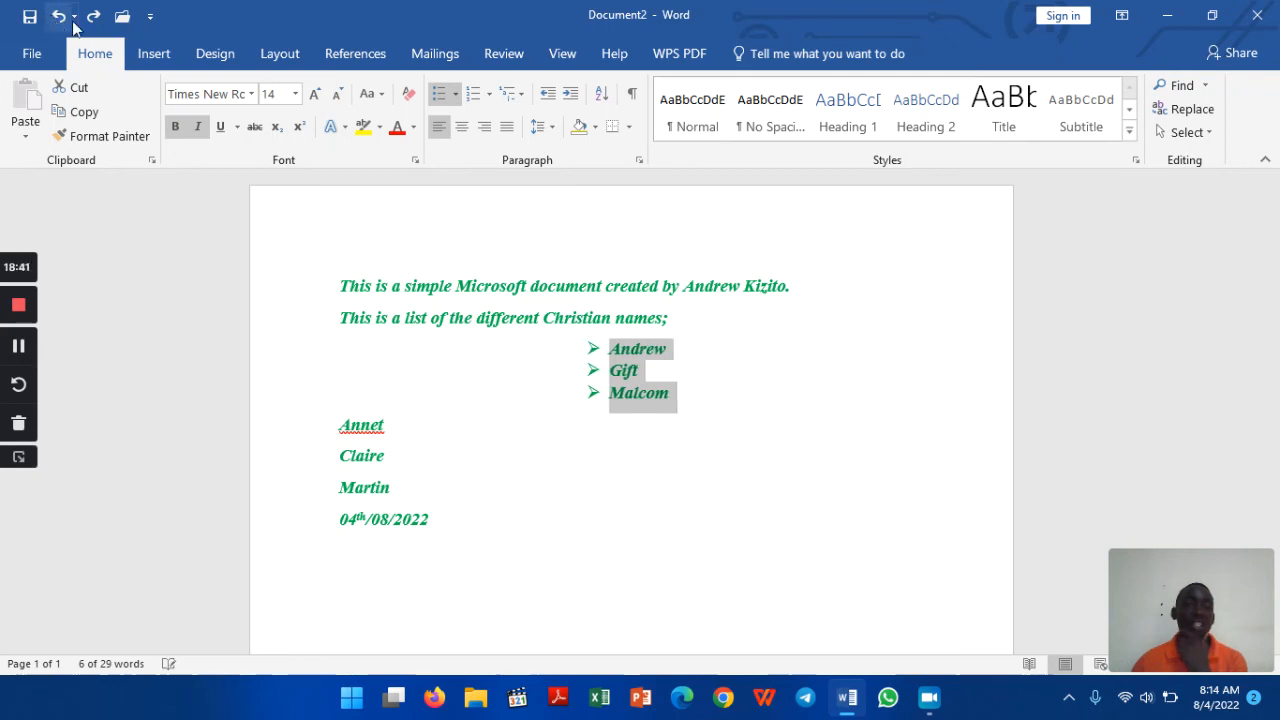
# Step: Redo all the undone changes, and undo the formatting copy and the 1.5 line spacing again
pyautogui.click(88, 18)
pyautogui.click(88, 18)
pyautogui.click(88, 18)
pyautogui.click(88, 18)
pyautogui.click(88, 18)
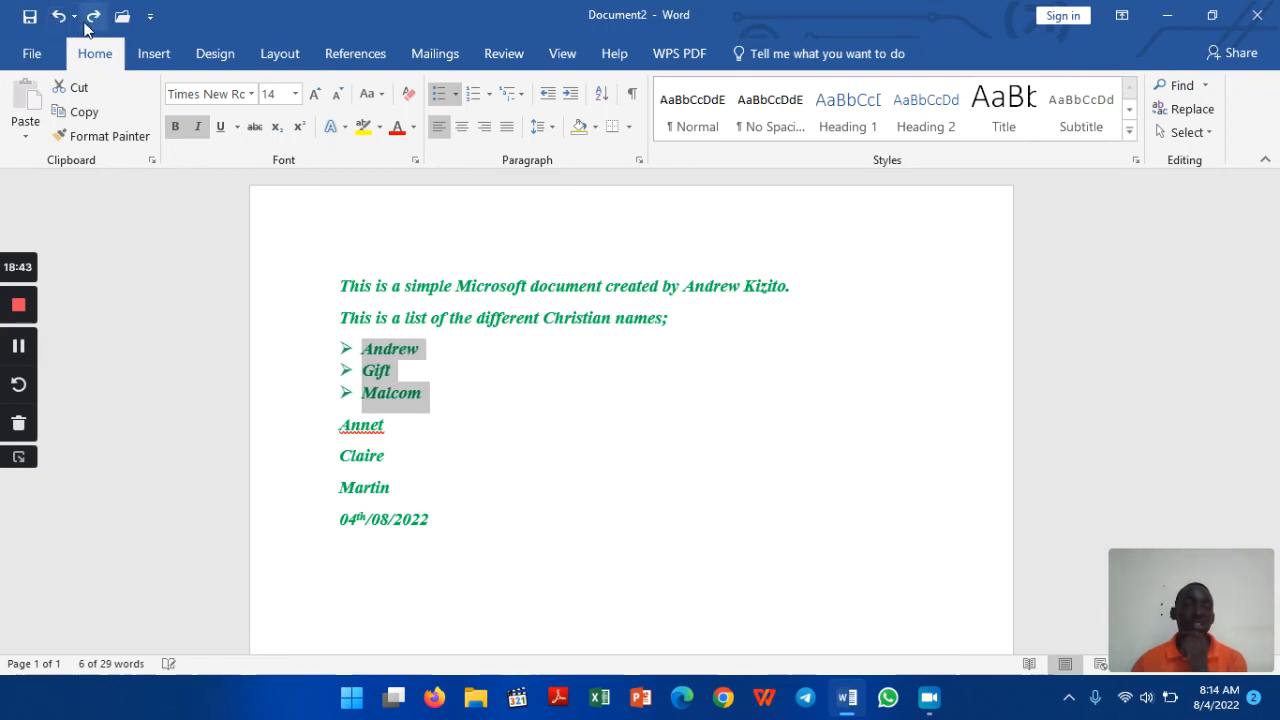
pyautogui.click(88, 18)
pyautogui.click(88, 18)
pyautogui.click(88, 18)
pyautogui.click(88, 18)
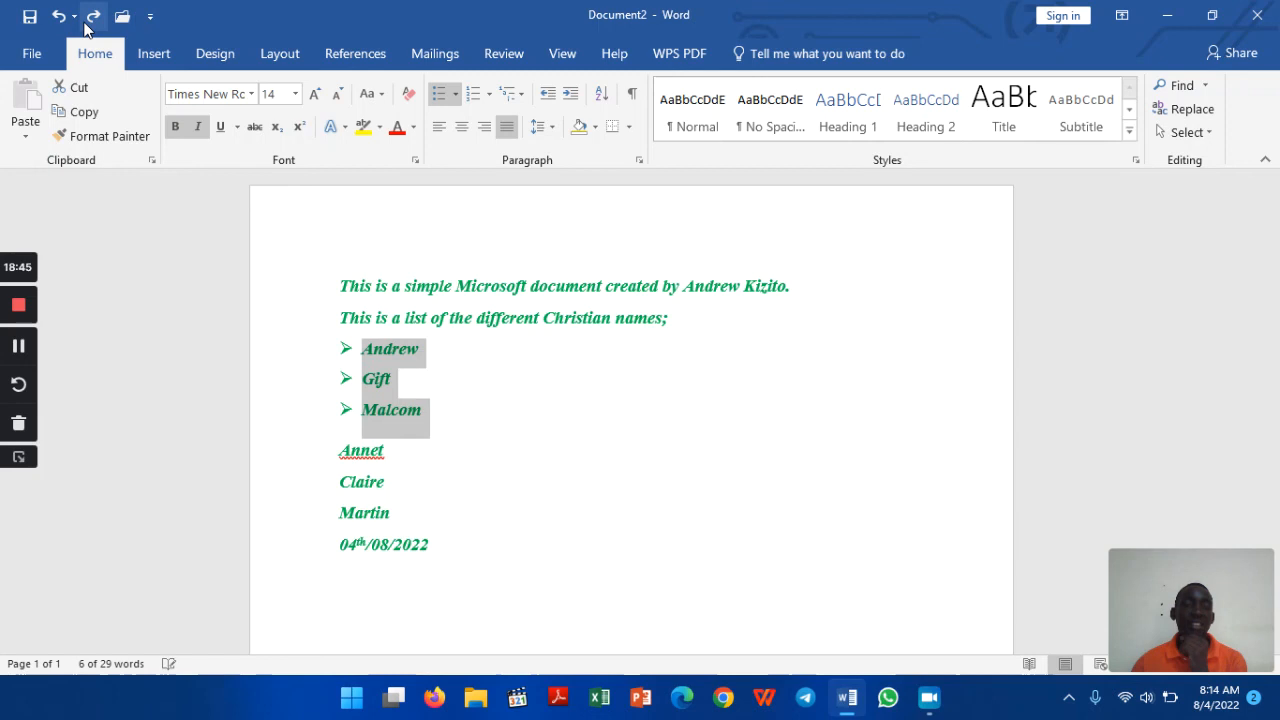
pyautogui.click(88, 18)
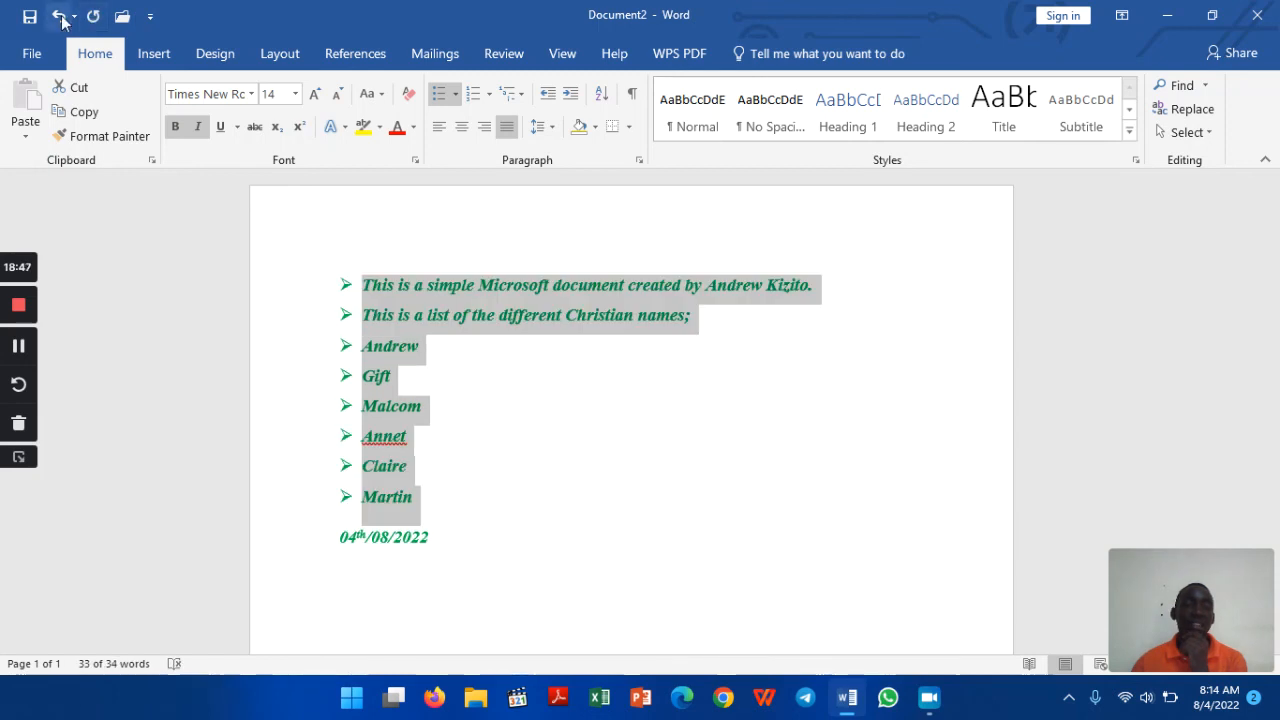
pyautogui.click(58, 16)
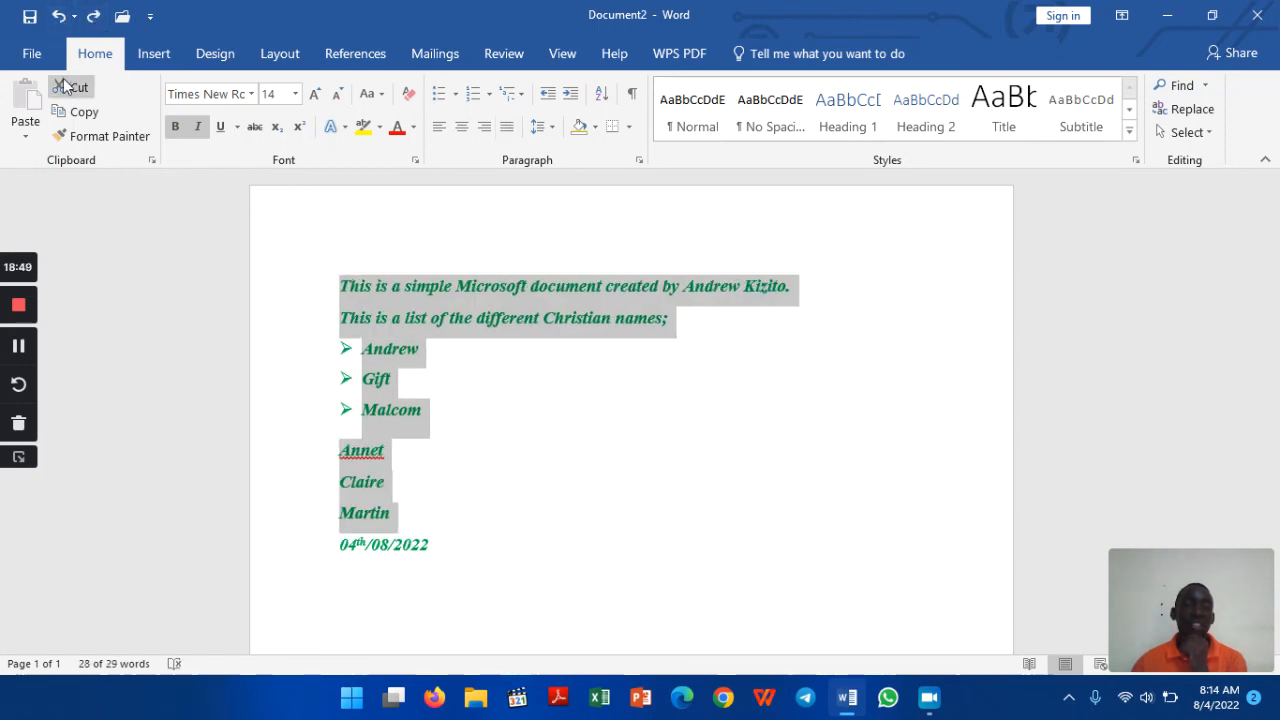
pyautogui.click(61, 17)
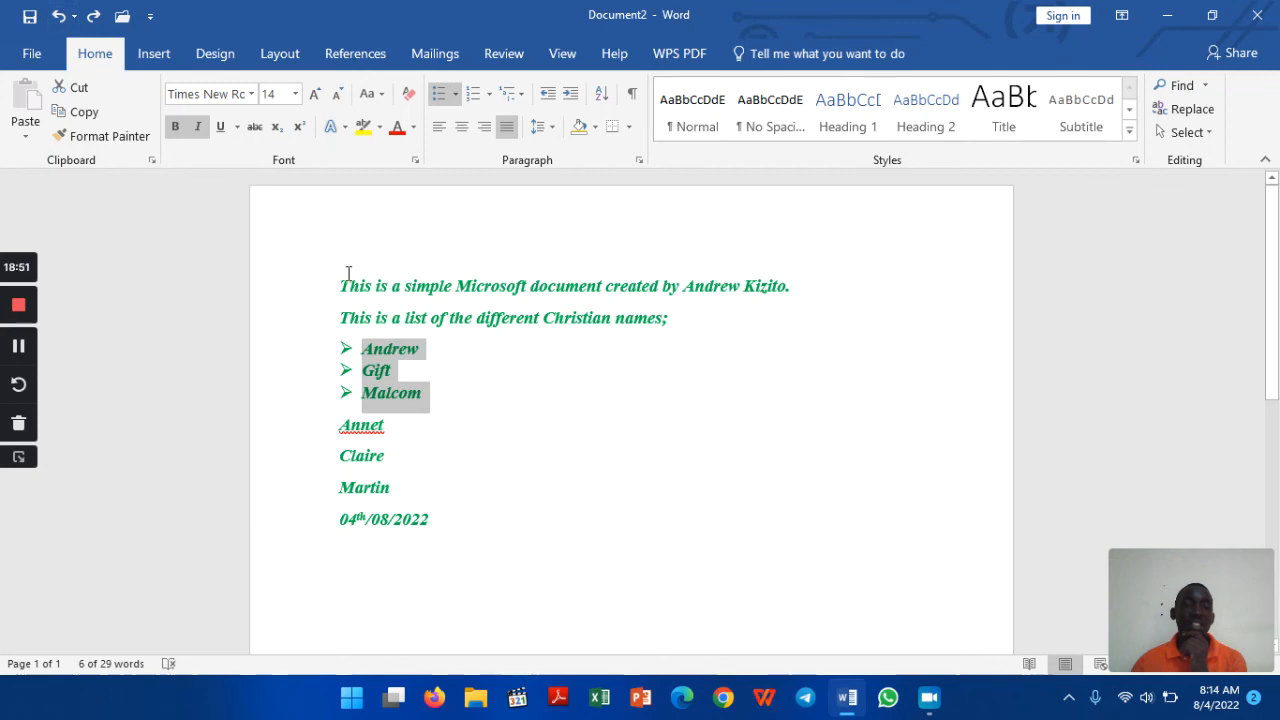
# Step: Copy the formatting of the three bulleted names to the three unbulleted names with Format Painter
pyautogui.click(108, 136)
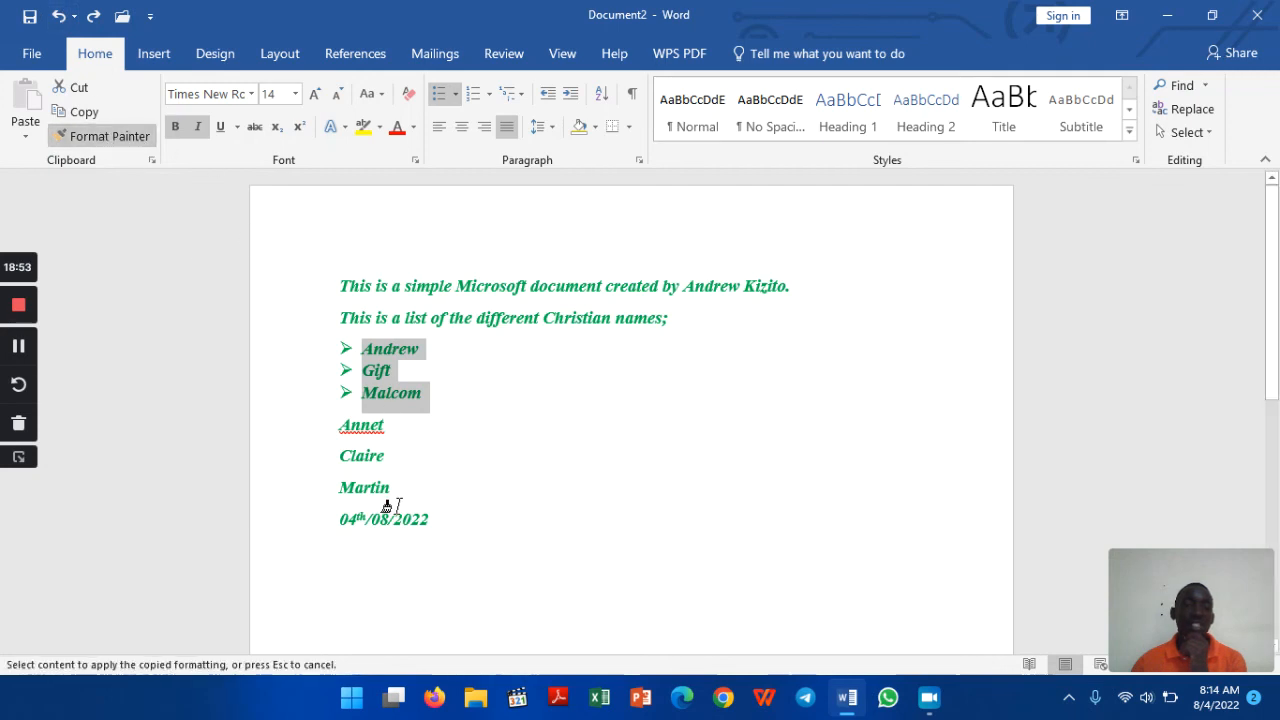
pyautogui.moveTo(395, 490)
pyautogui.mouseDown()
pyautogui.moveTo(329, 446)
pyautogui.moveTo(328, 430)
pyautogui.mouseUp()
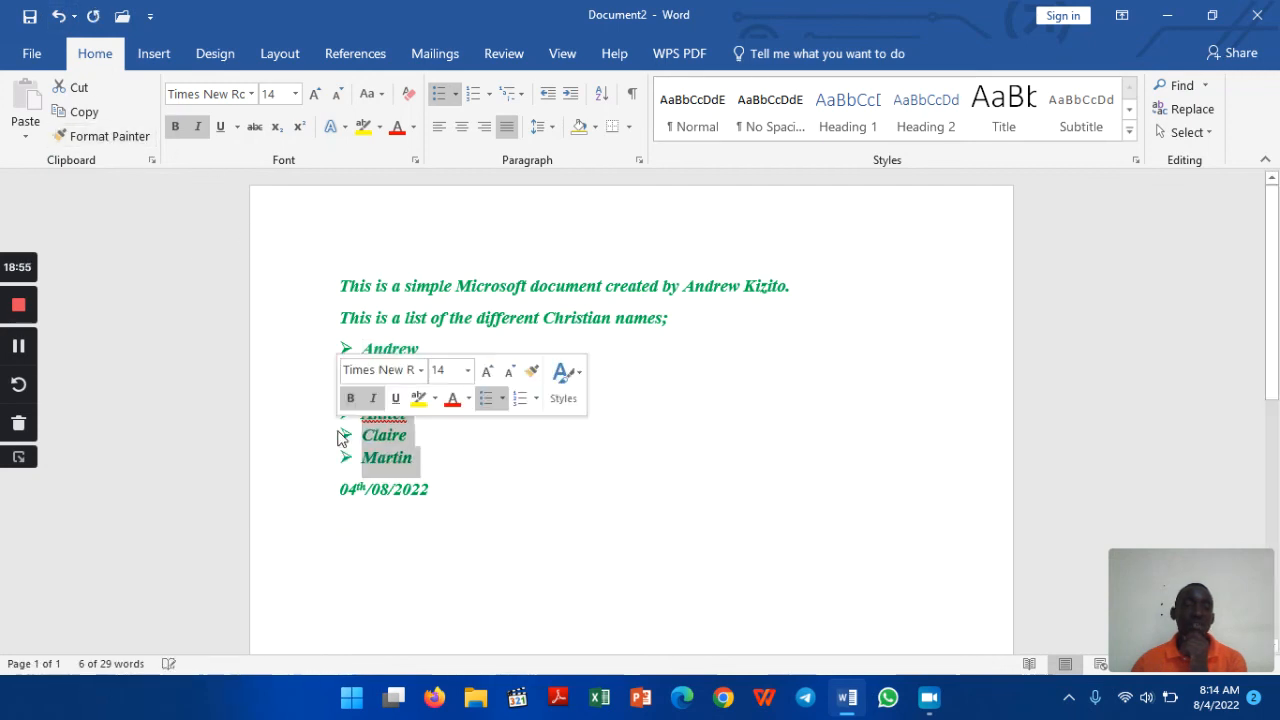
# Step: Start a new line below the date with the letter "k"
pyautogui.click(560, 508)
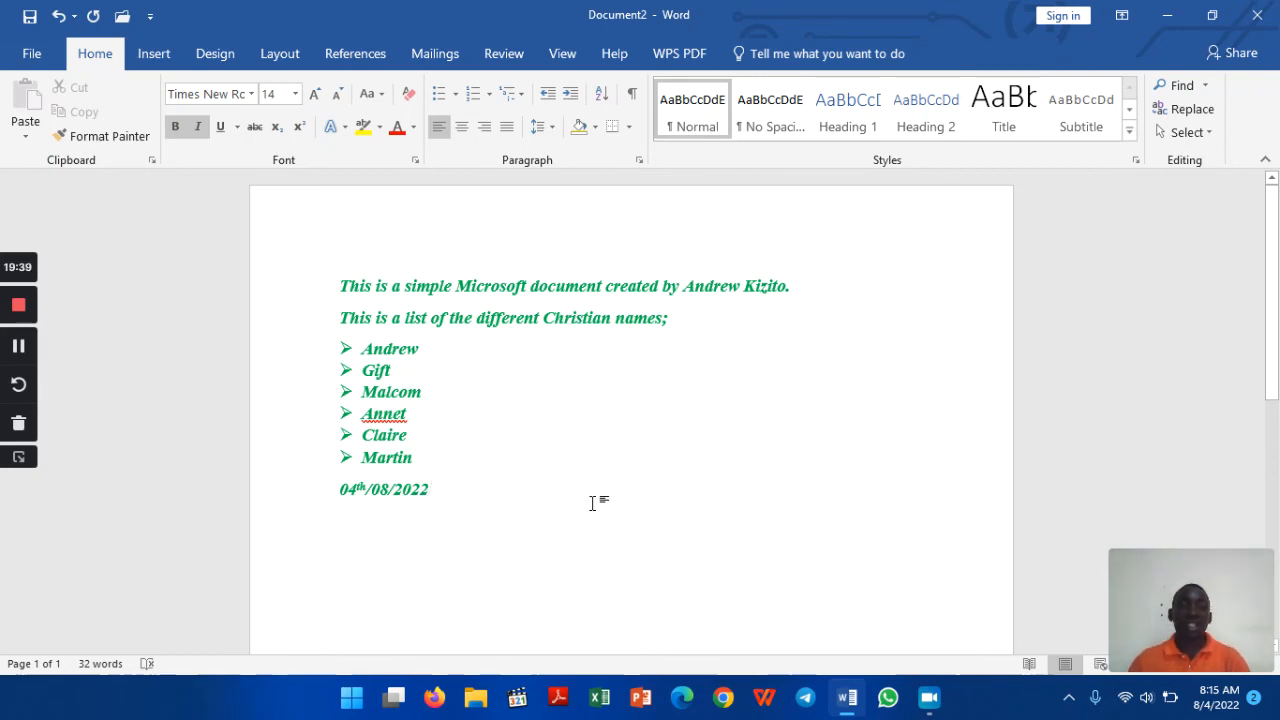
pyautogui.press('Return')
pyautogui.write('k')
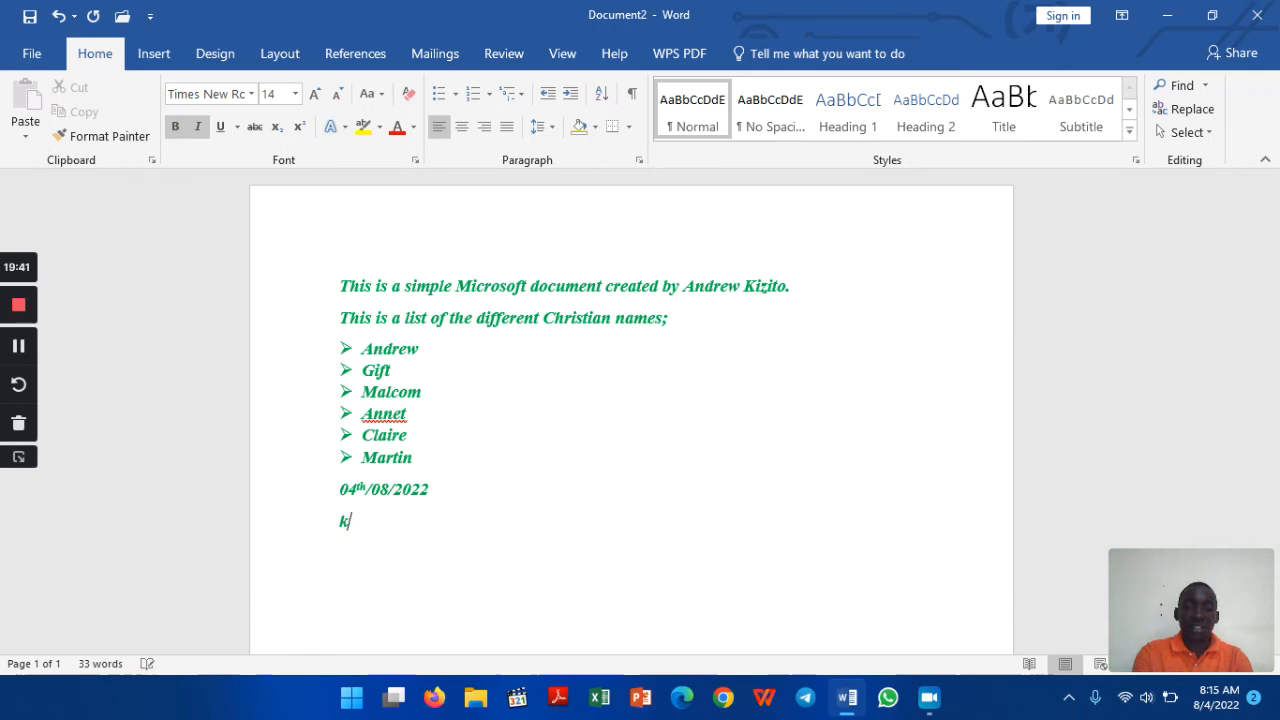